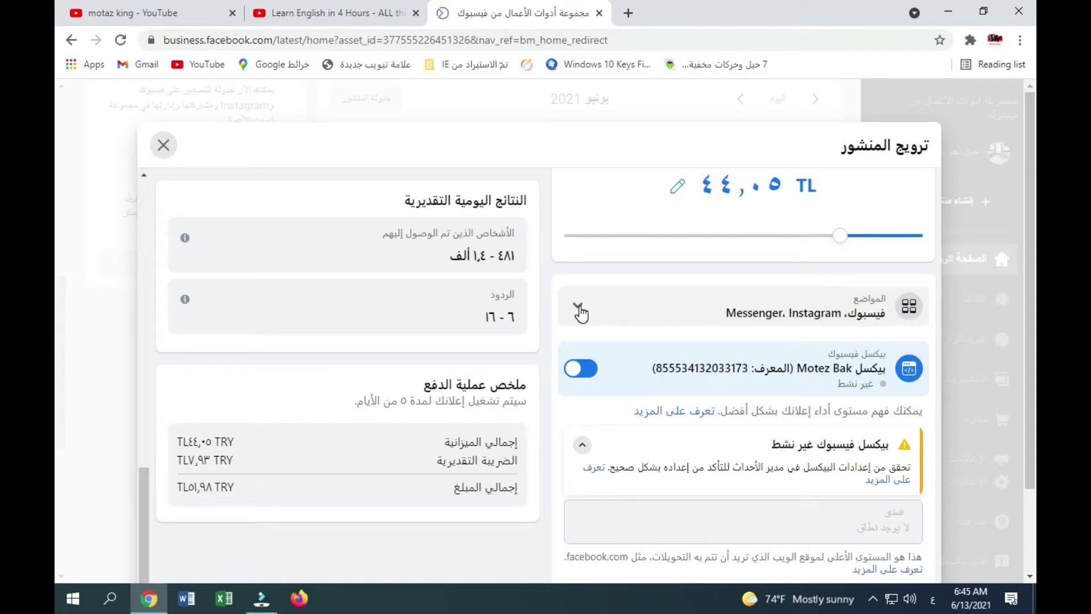
click(578, 310)
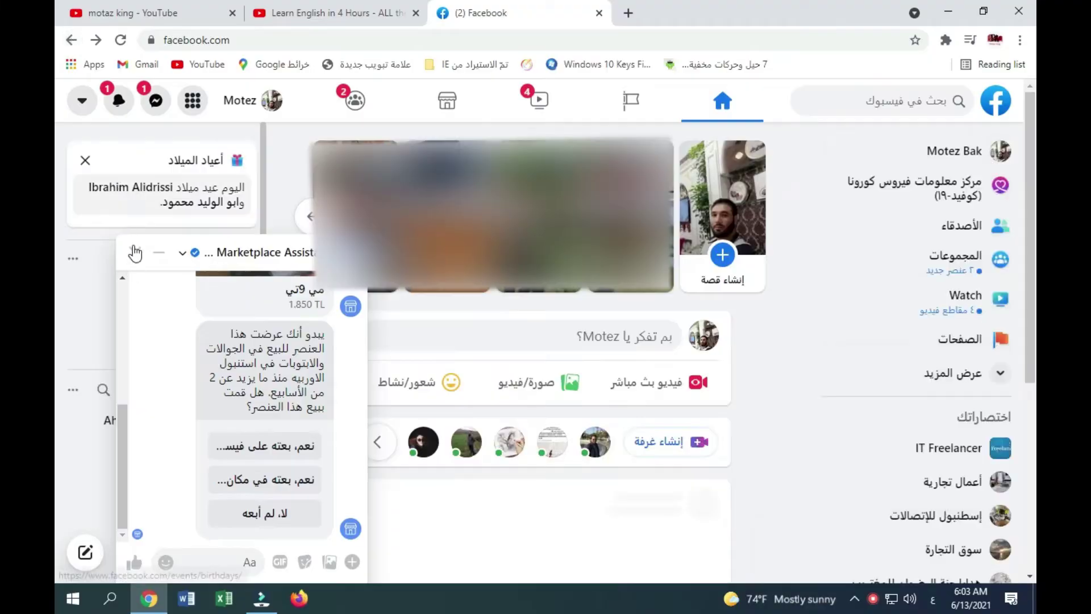
Step: Close the Marketplace assistant chat, expand the Facebook shortcuts list and open Ads Manager (مدير الإعلانات)
click(135, 252)
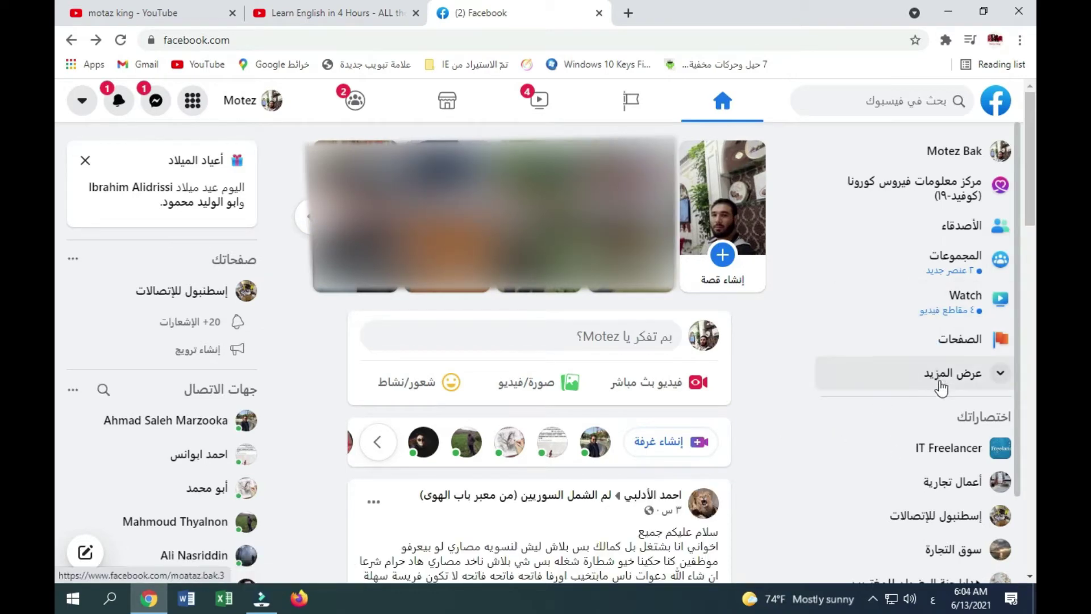
scroll(938, 377, down, 1)
click(943, 297)
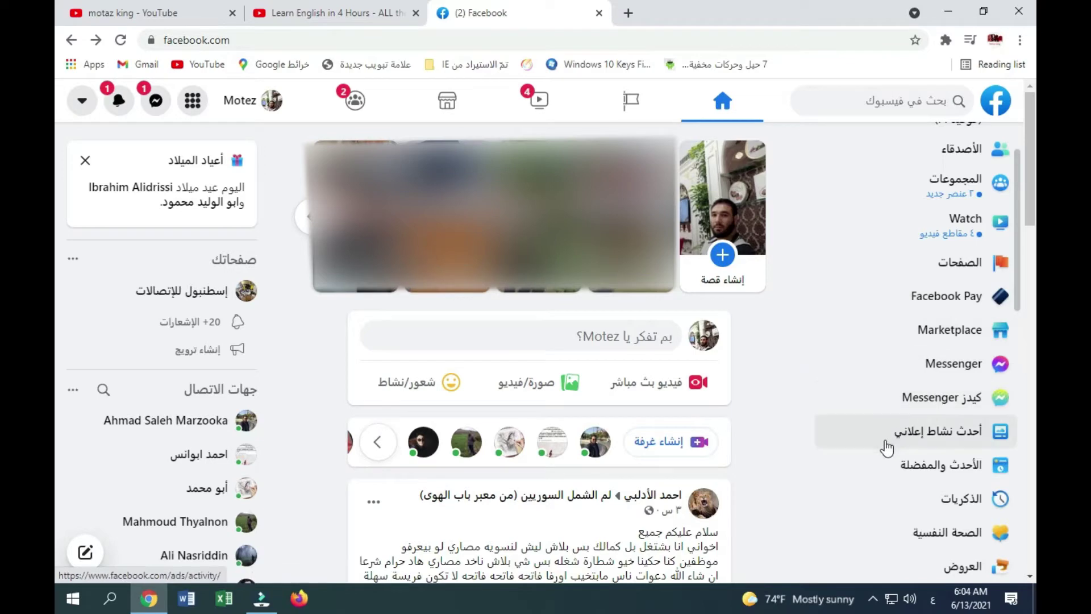
scroll(889, 444, down, 3)
scroll(886, 449, down, 2)
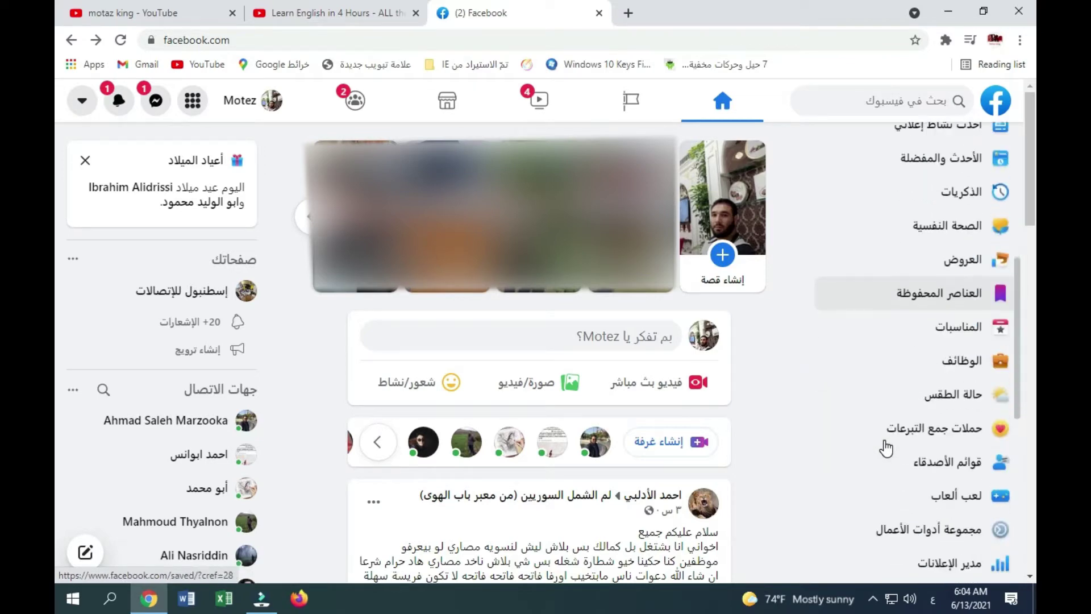
scroll(884, 447, down, 1)
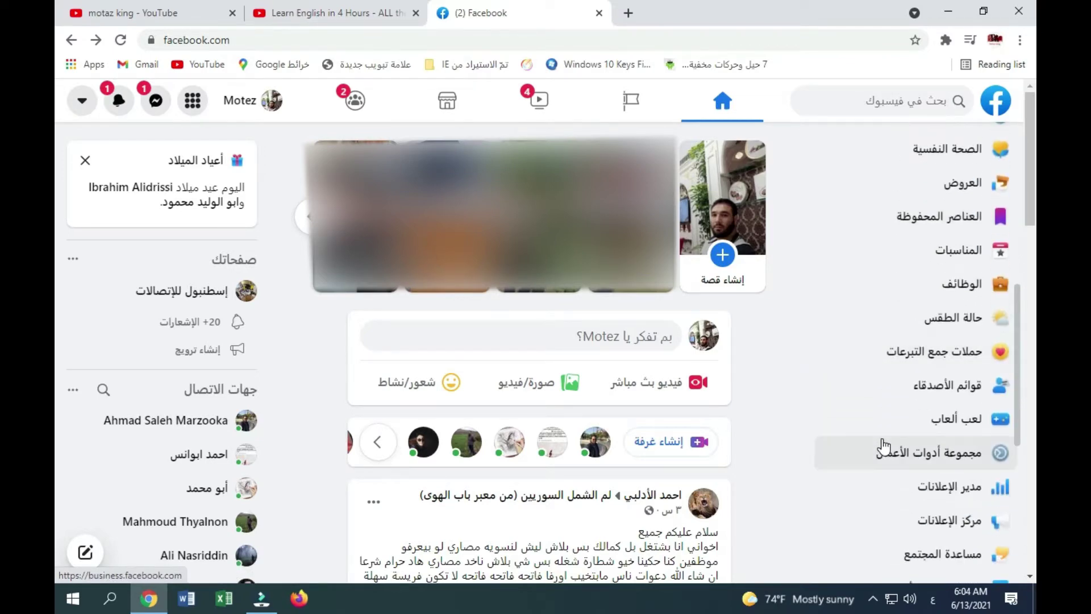
scroll(881, 447, down, 1)
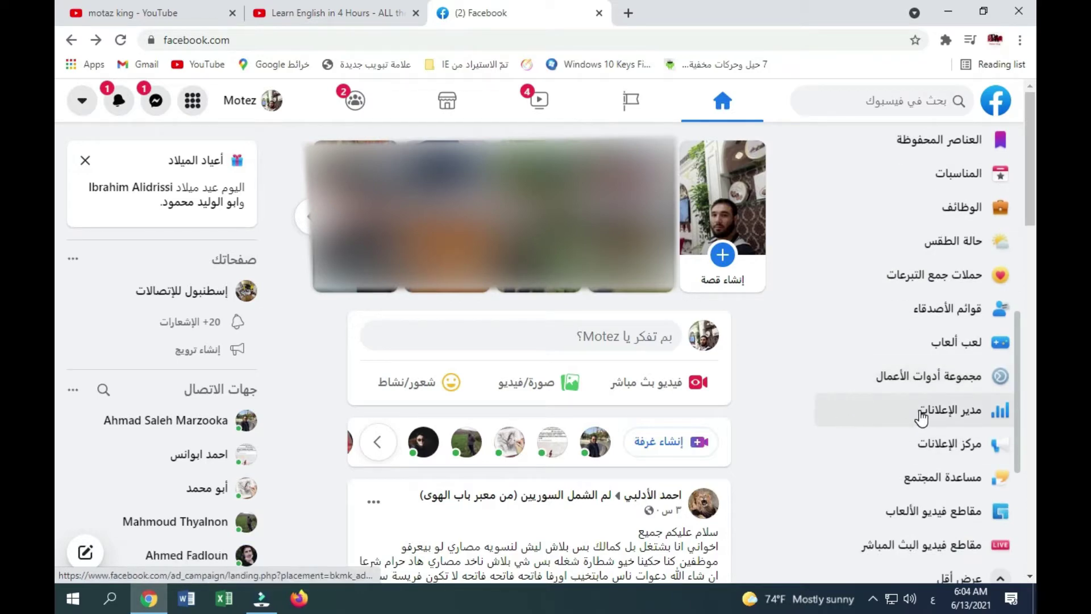
scroll(924, 417, down, 1)
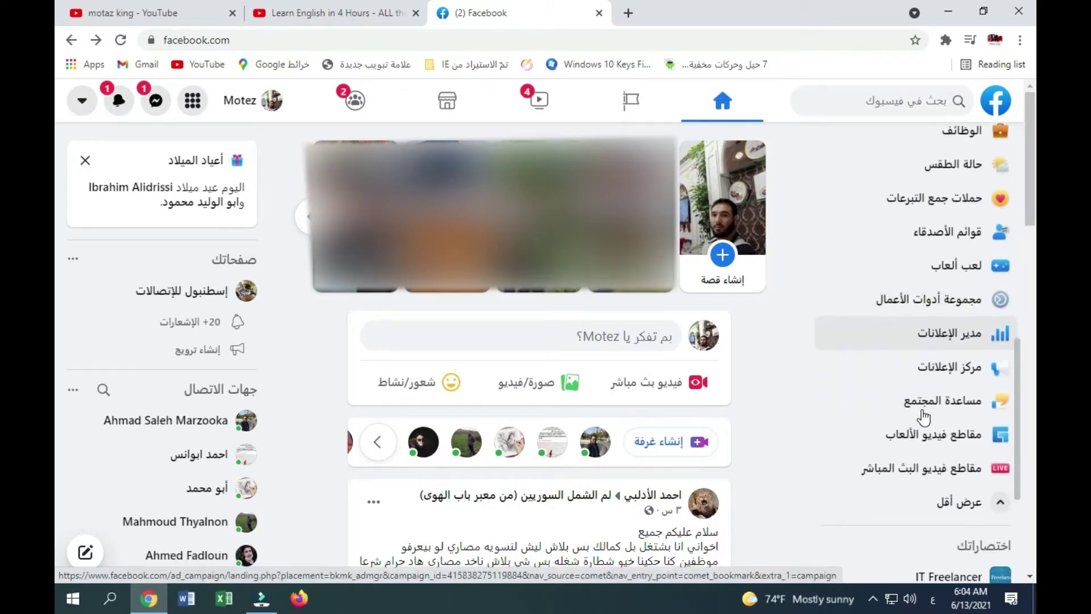
click(949, 336)
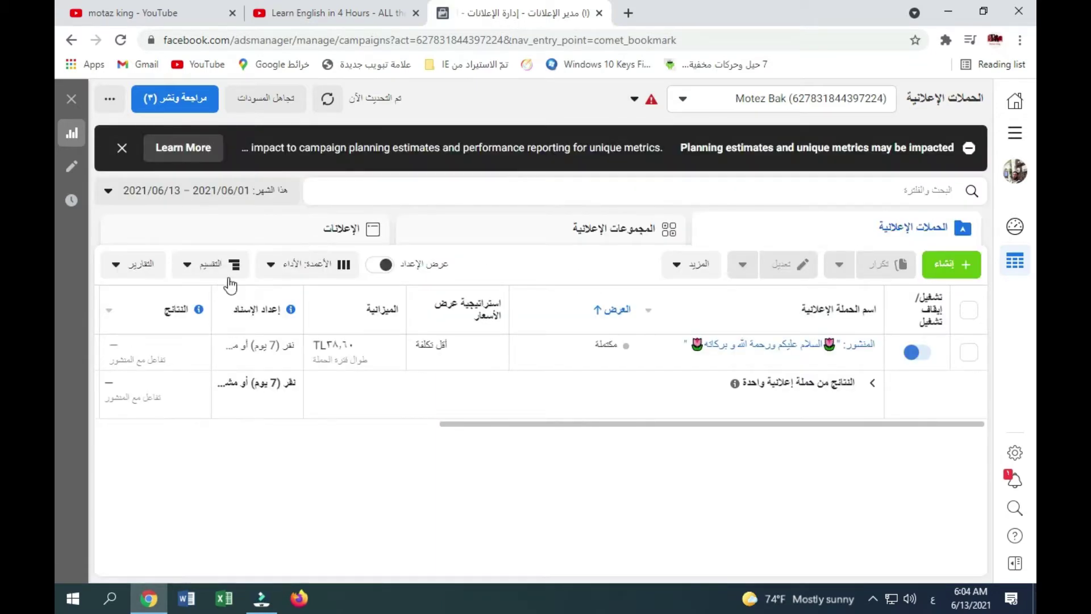
Step: Show the ads behind the account's error warning and switch off the listed greeting-post ad
click(634, 99)
click(636, 134)
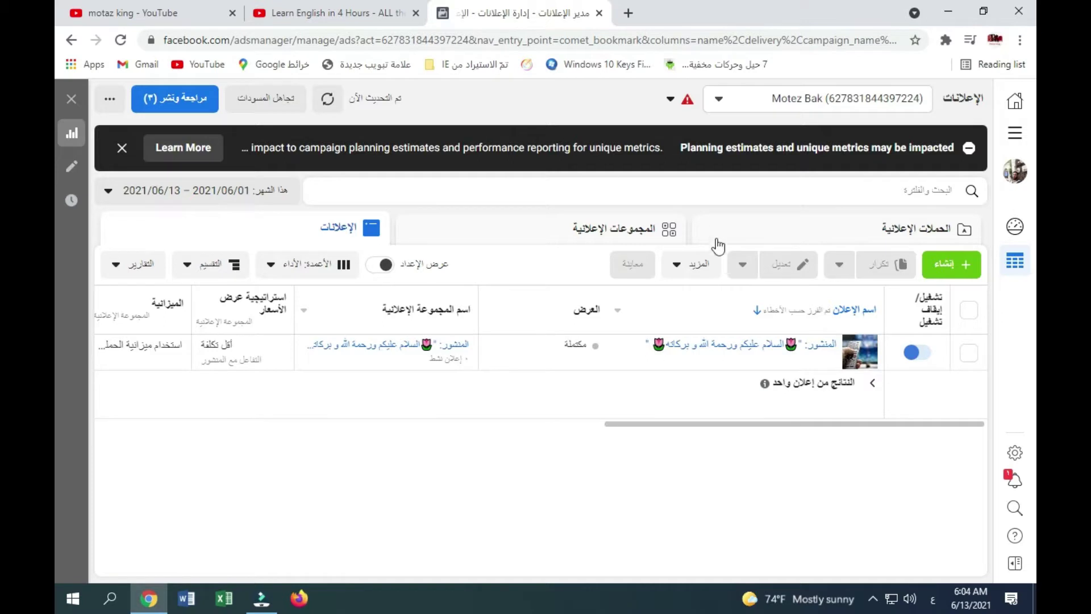
mouse_move(828, 364)
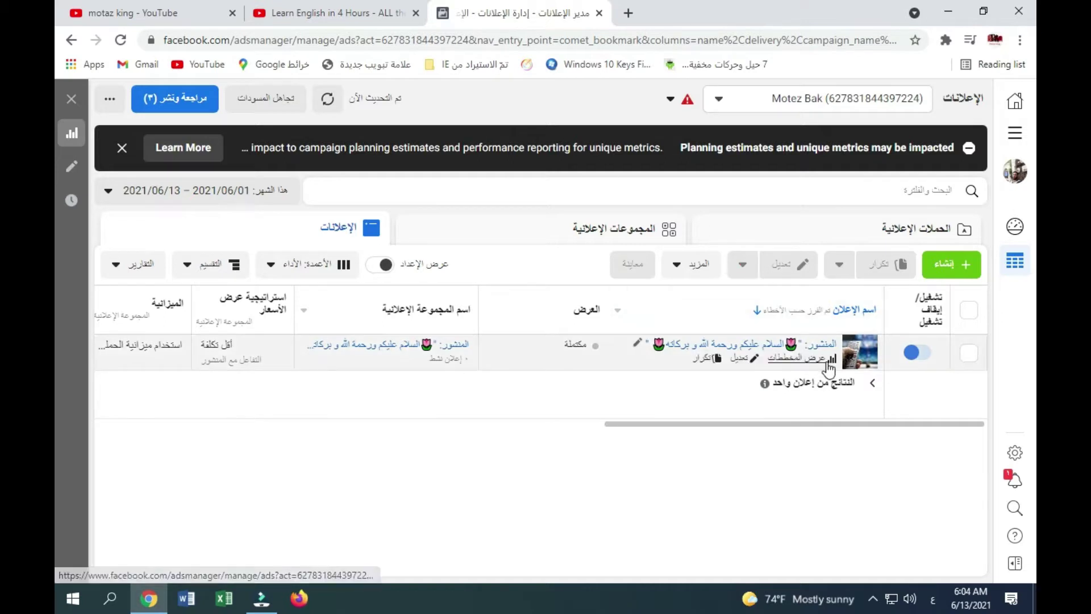
click(912, 353)
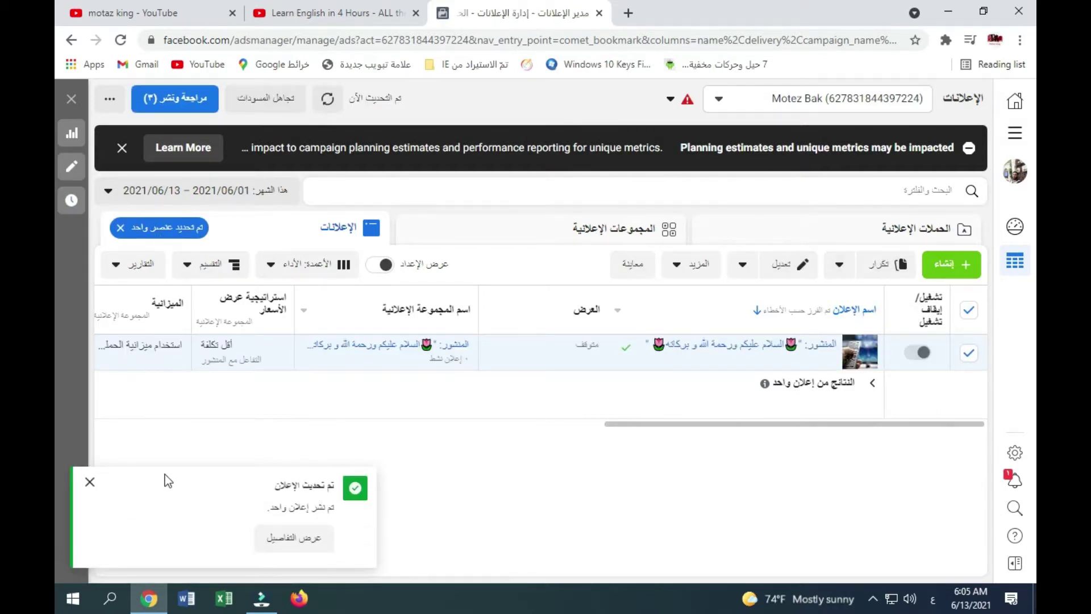
Step: Dismiss the ad update notification, deselect the ad and close the planning estimates banner
click(90, 481)
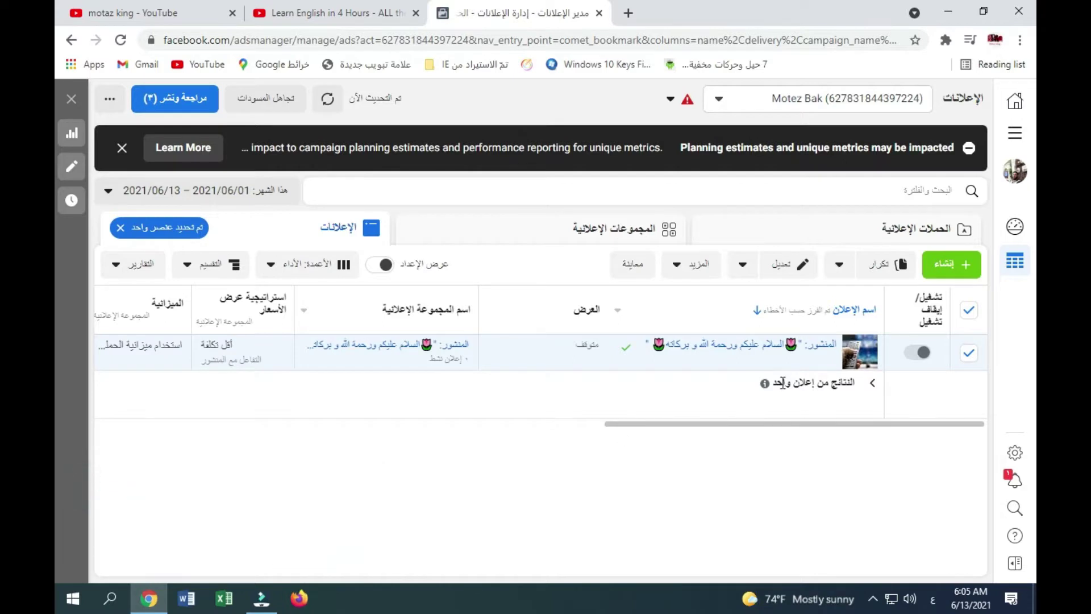
click(969, 353)
click(123, 148)
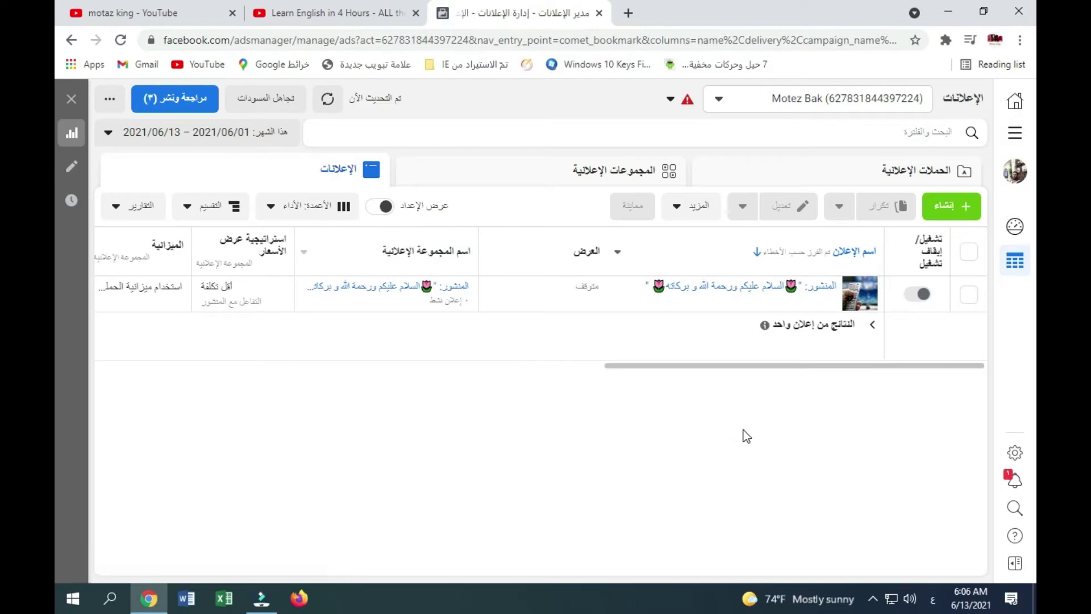
Step: Start creating a new ad campaign and choose Engagement (التفاعل) as its objective
click(961, 214)
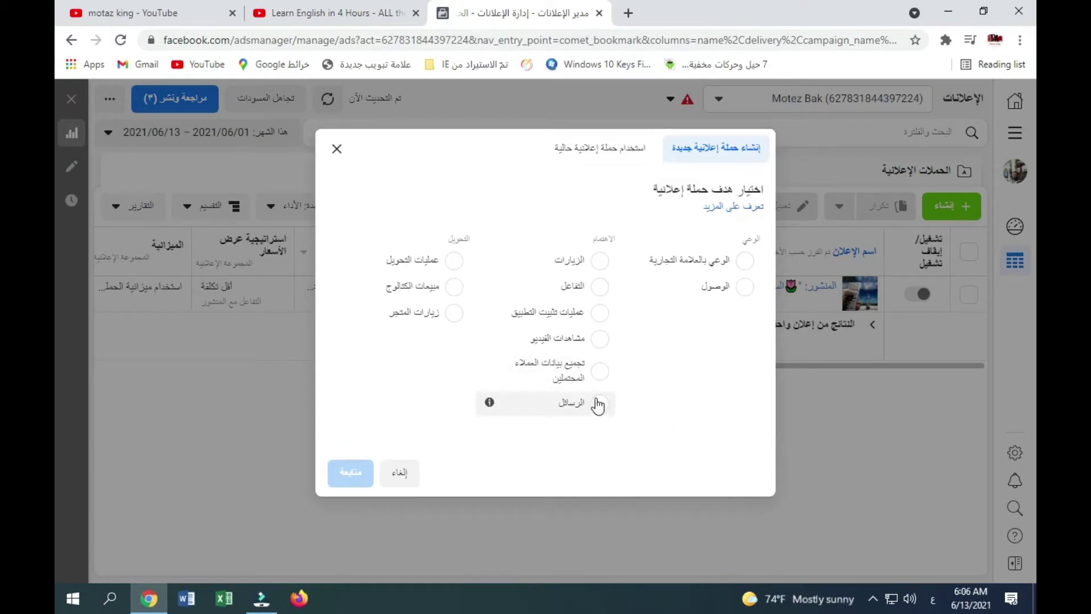
click(602, 290)
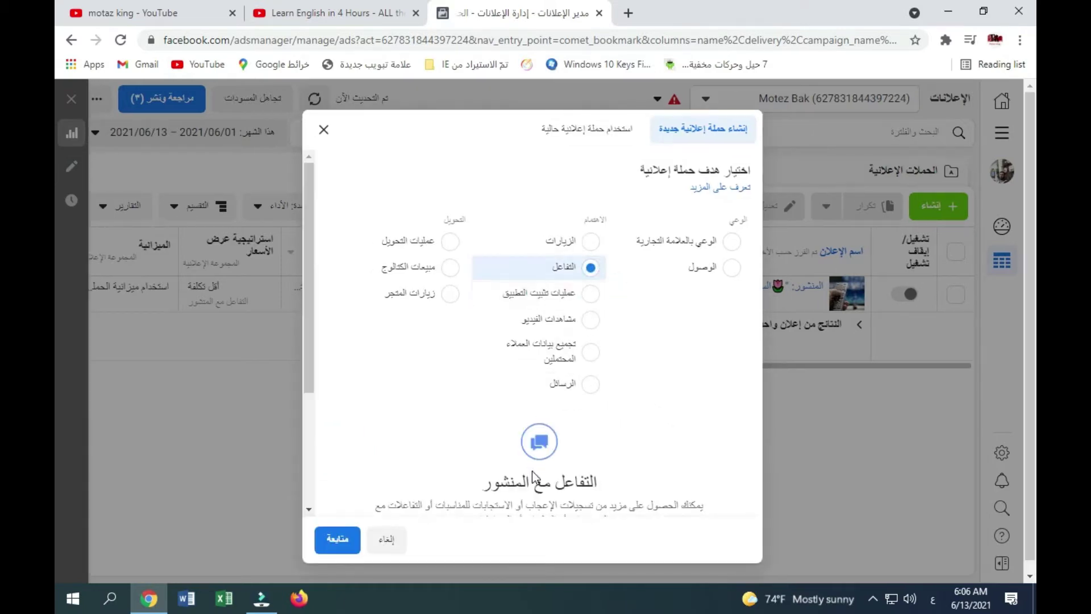
click(340, 537)
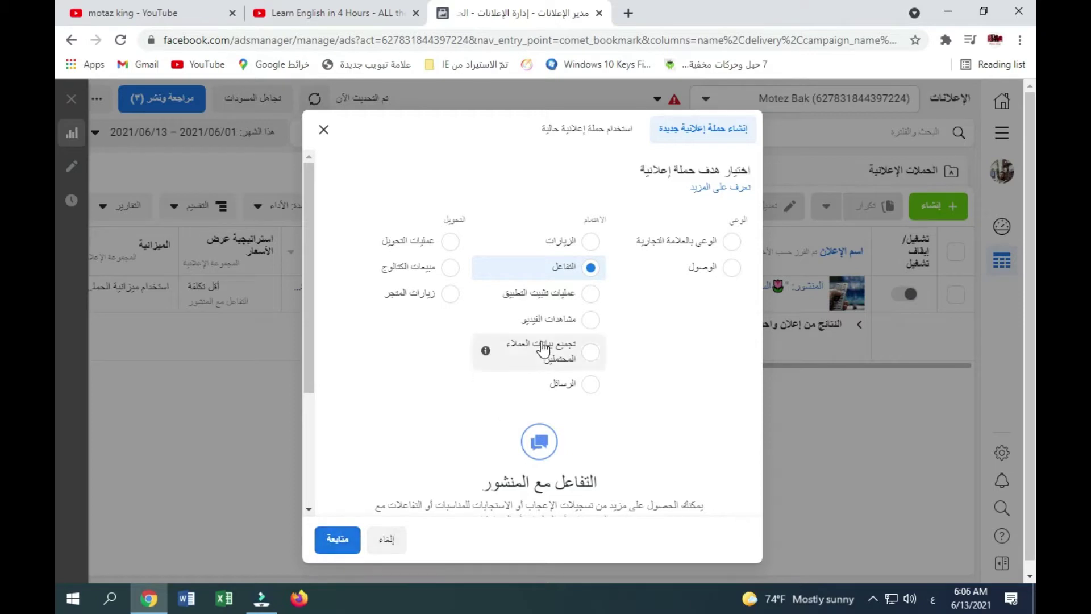
Step: Try out other campaign objectives, including Video Views, Messages and Reach
click(593, 301)
click(592, 317)
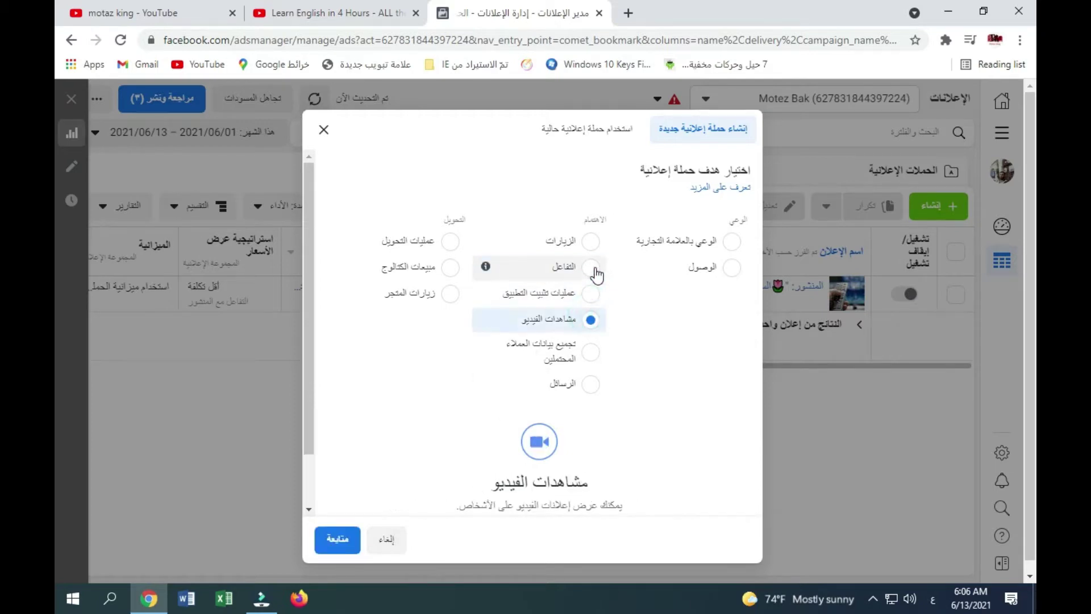
click(591, 268)
click(591, 384)
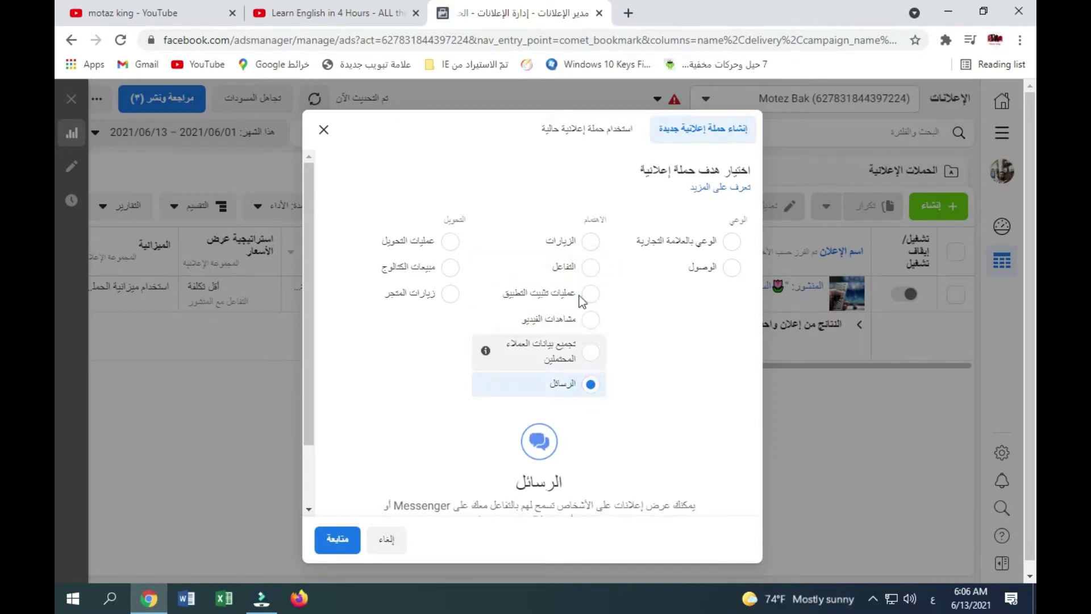
click(591, 244)
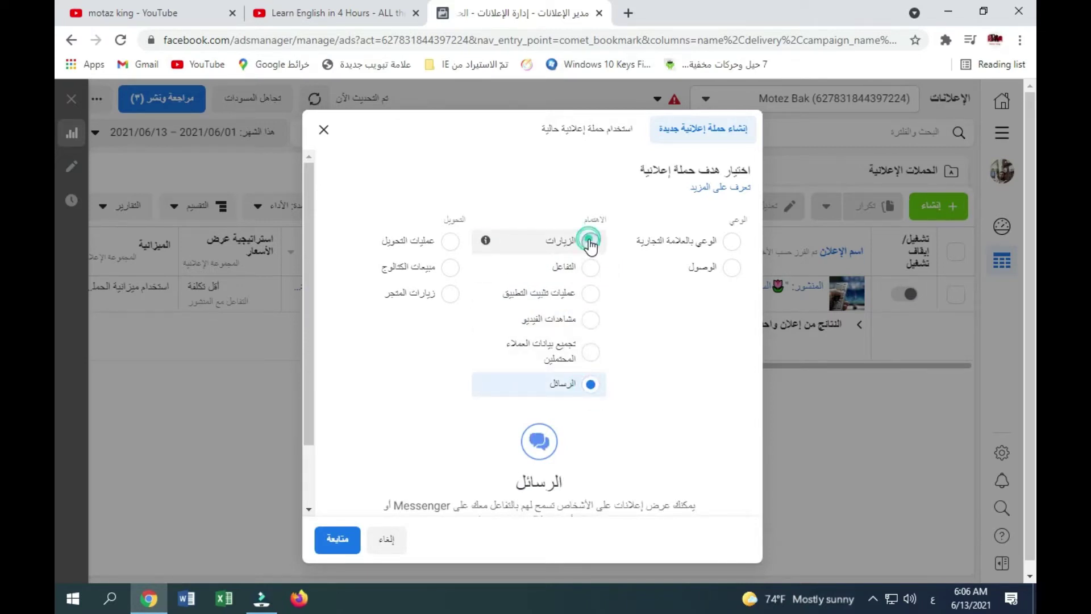
click(726, 274)
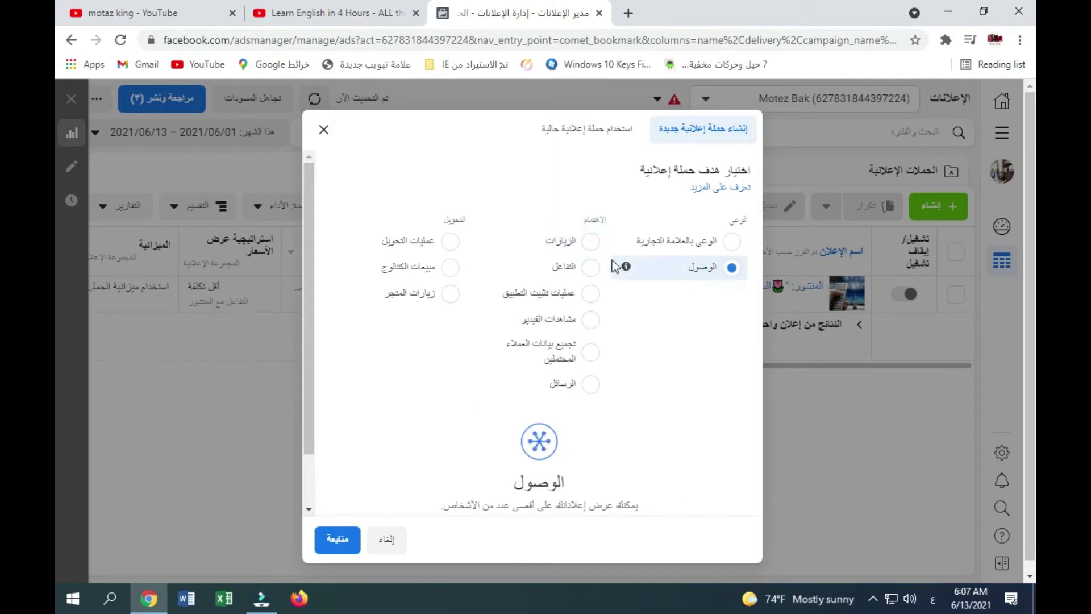
Step: Select the Engagement (التفاعل) objective again and continue to the new campaign's settings
double_click(590, 277)
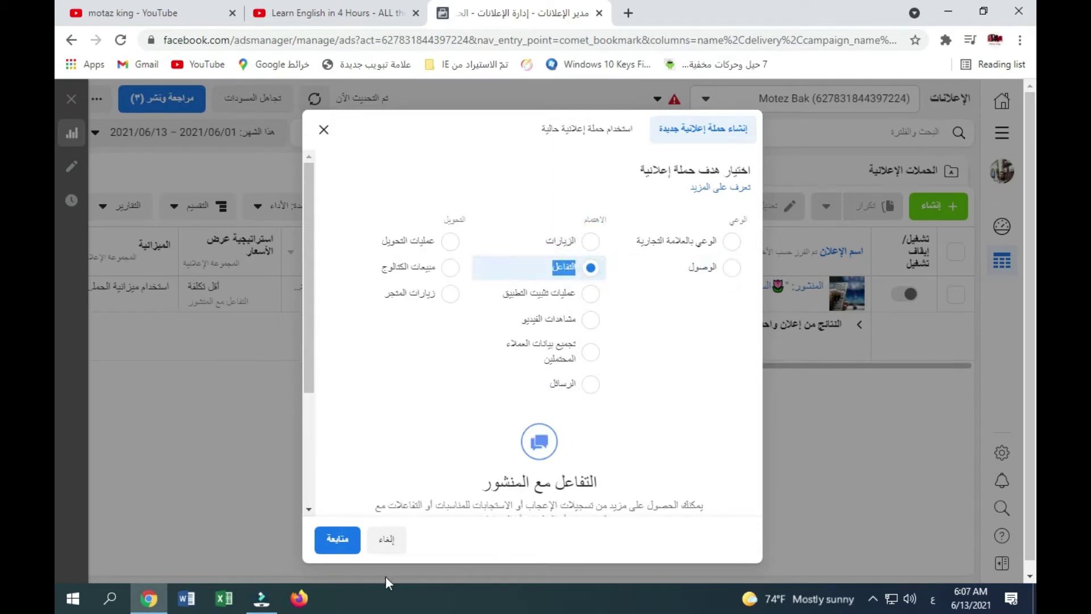
click(337, 539)
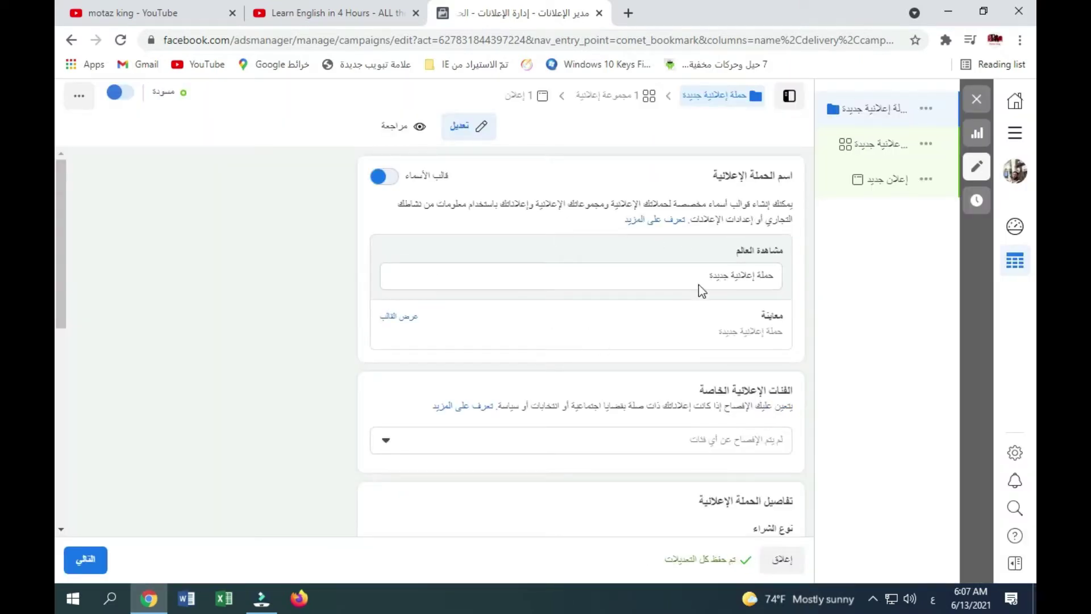
Step: Check the special ad categories without declaring any, review the campaign details and A/B test section, and proceed to the ad set
scroll(506, 366, down, 4)
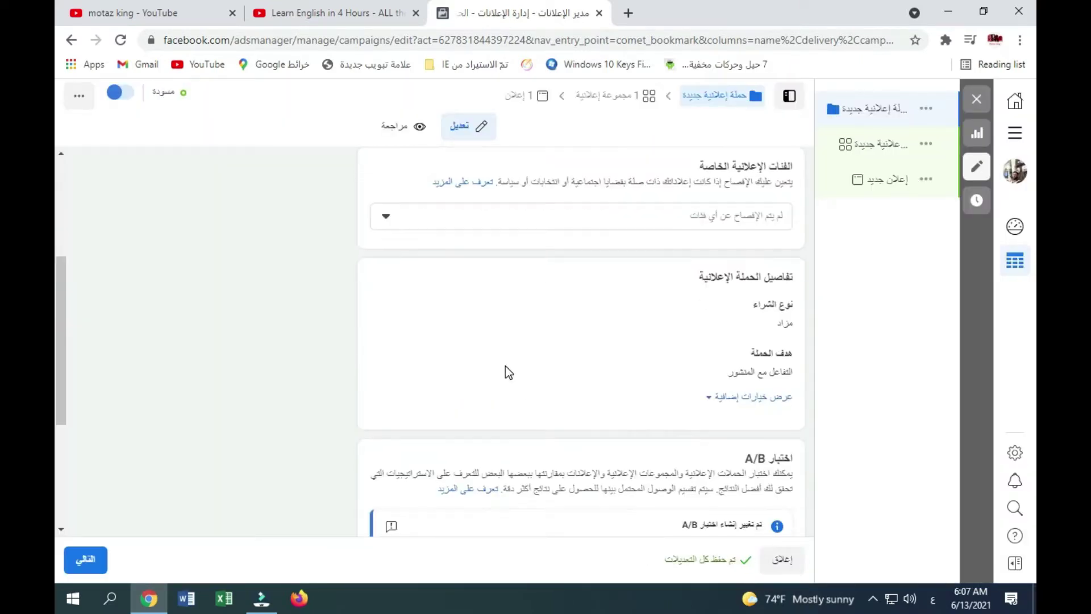
click(392, 216)
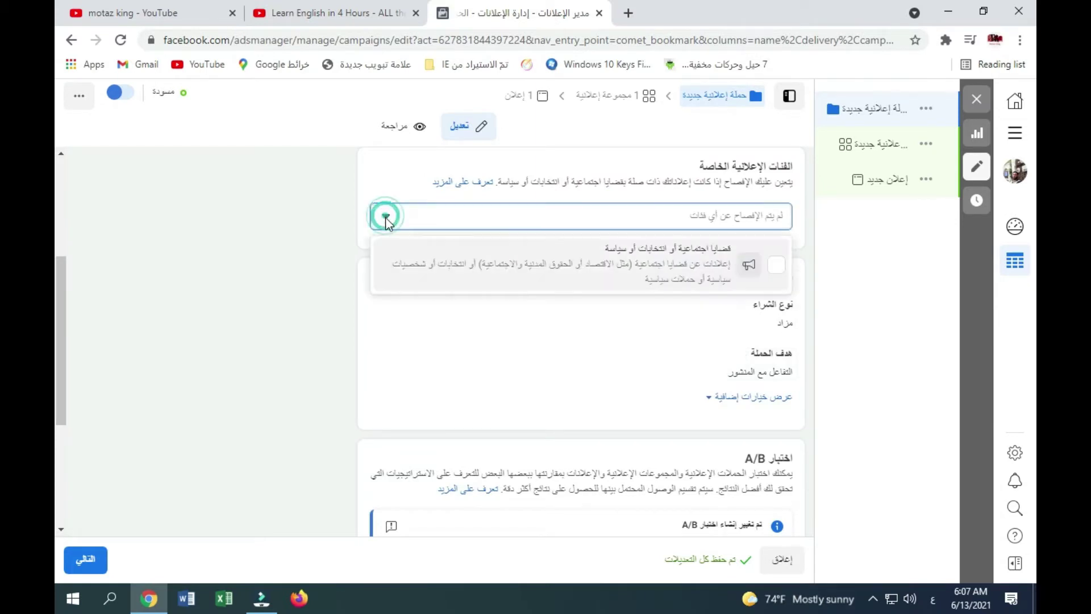
click(313, 243)
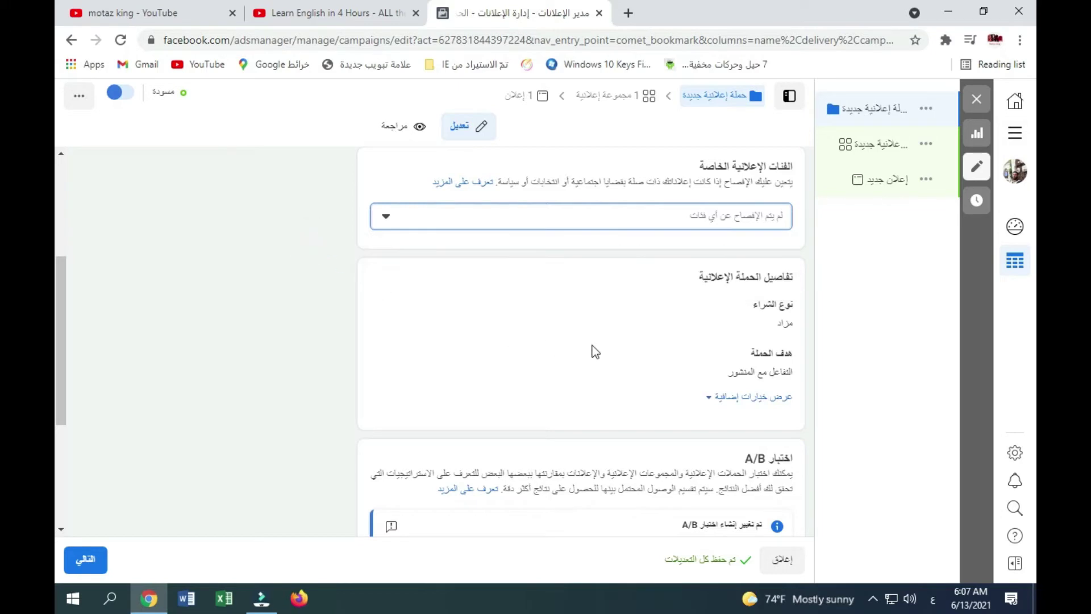
scroll(621, 353, down, 3)
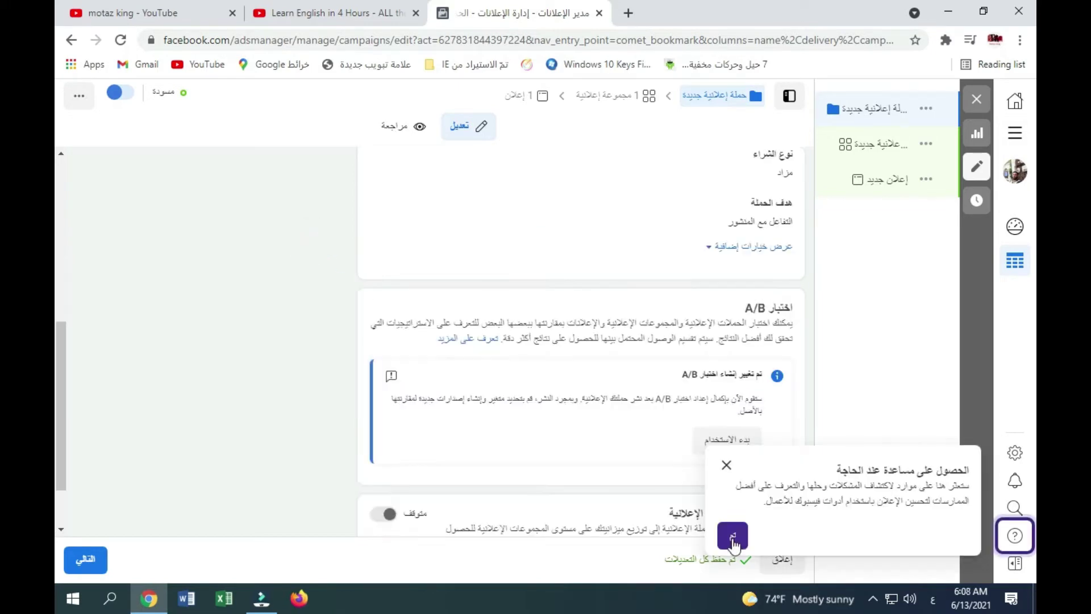
click(97, 565)
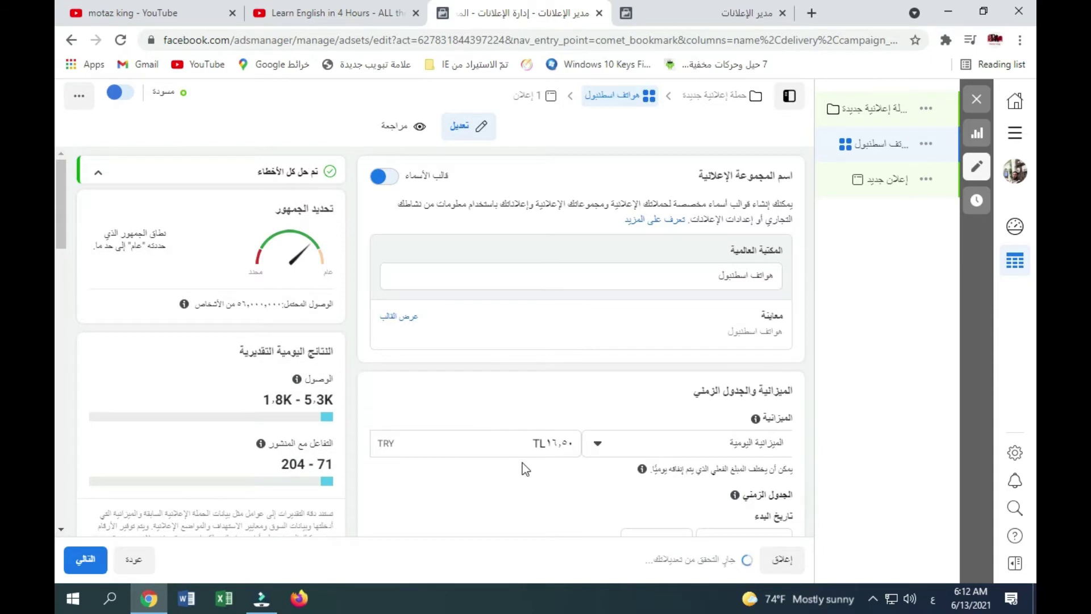
Step: Keep the ad set on a daily budget (الميزانية اليومية) and set the amount to 15 TRY
scroll(611, 438, down, 1)
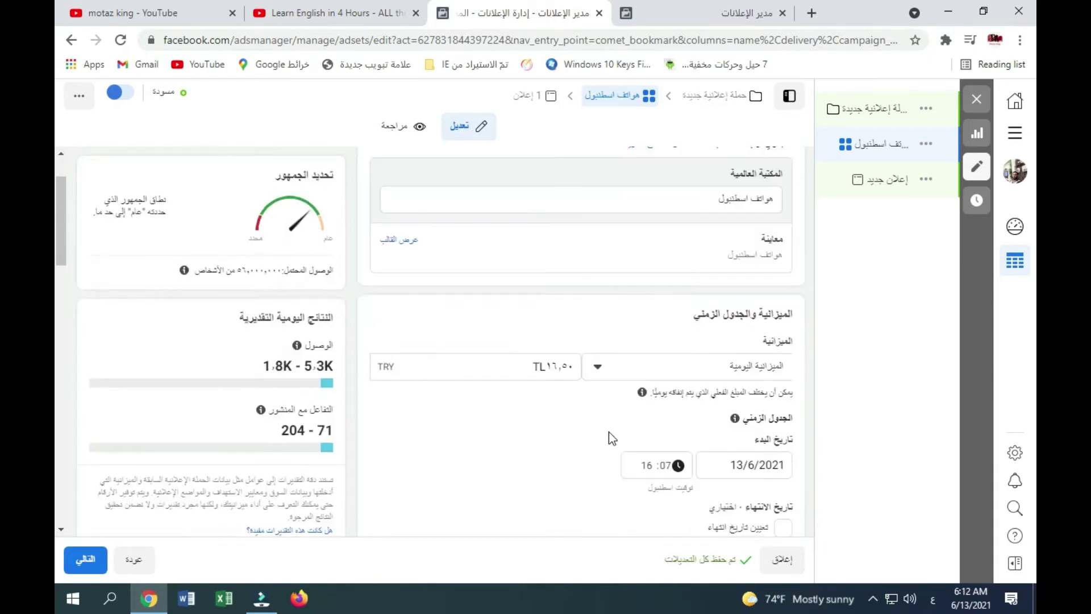
scroll(575, 417, up, 1)
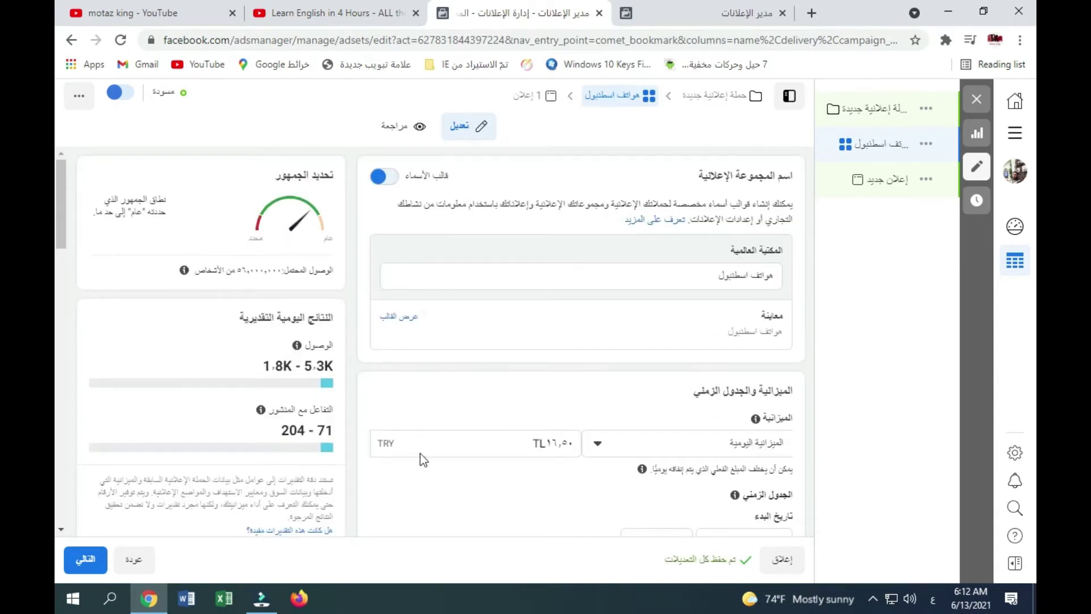
click(599, 445)
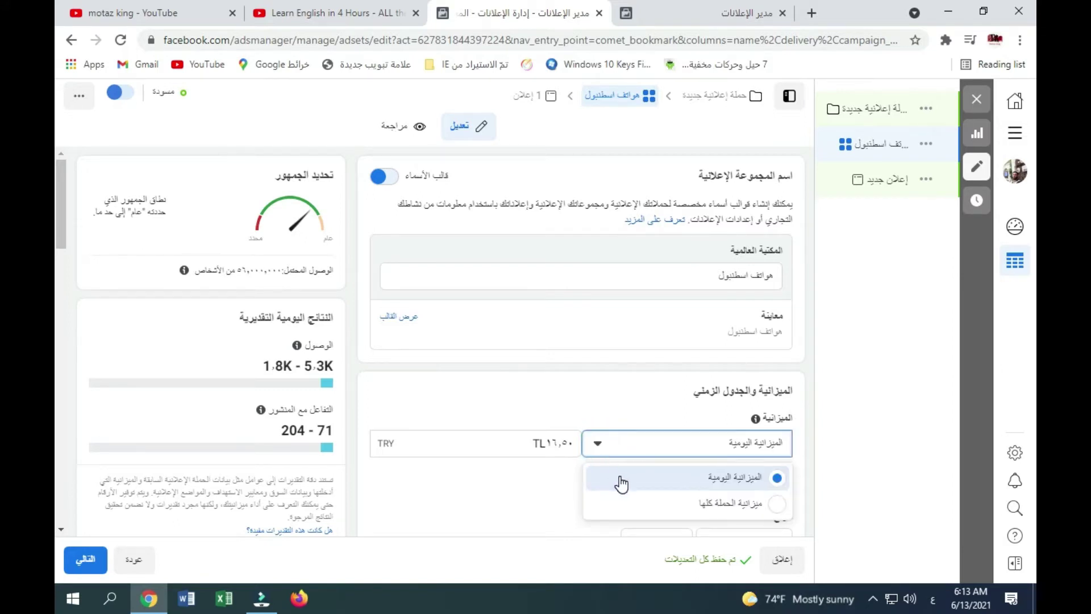
click(621, 482)
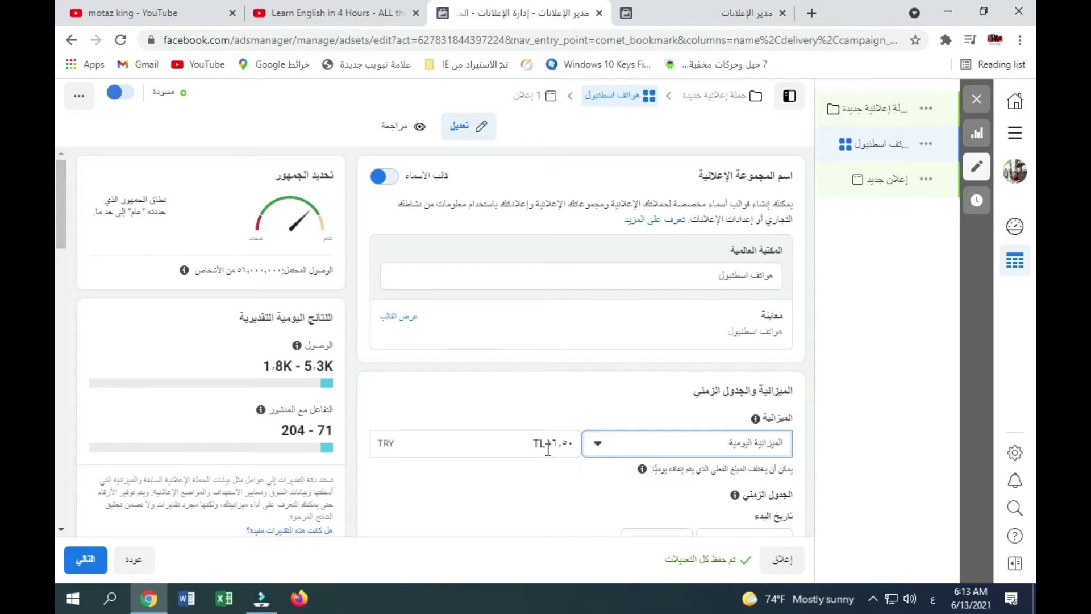
click(524, 443)
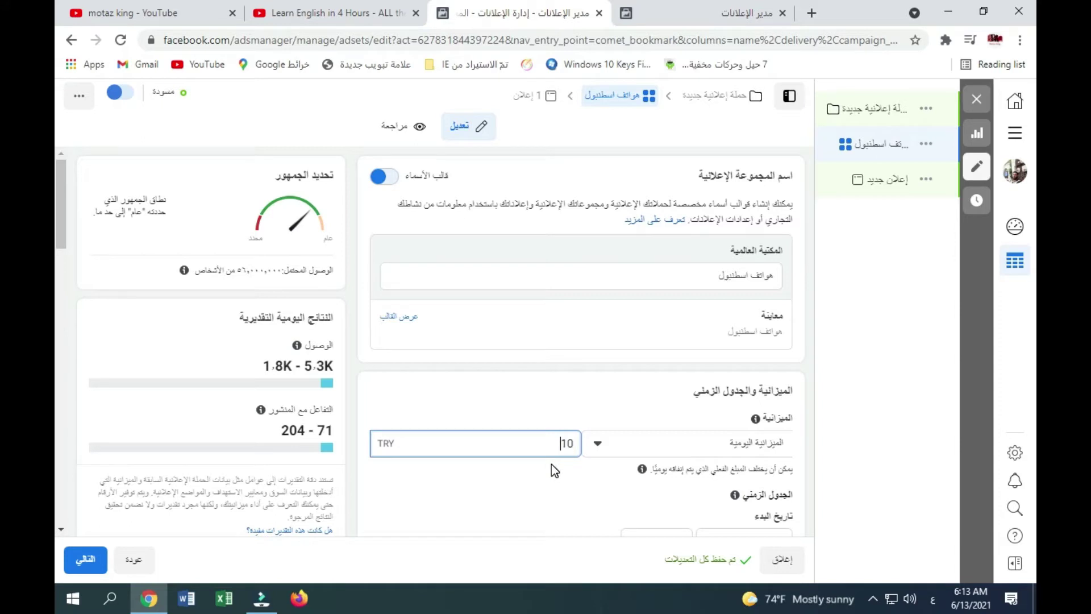
scroll(565, 420, down, 4)
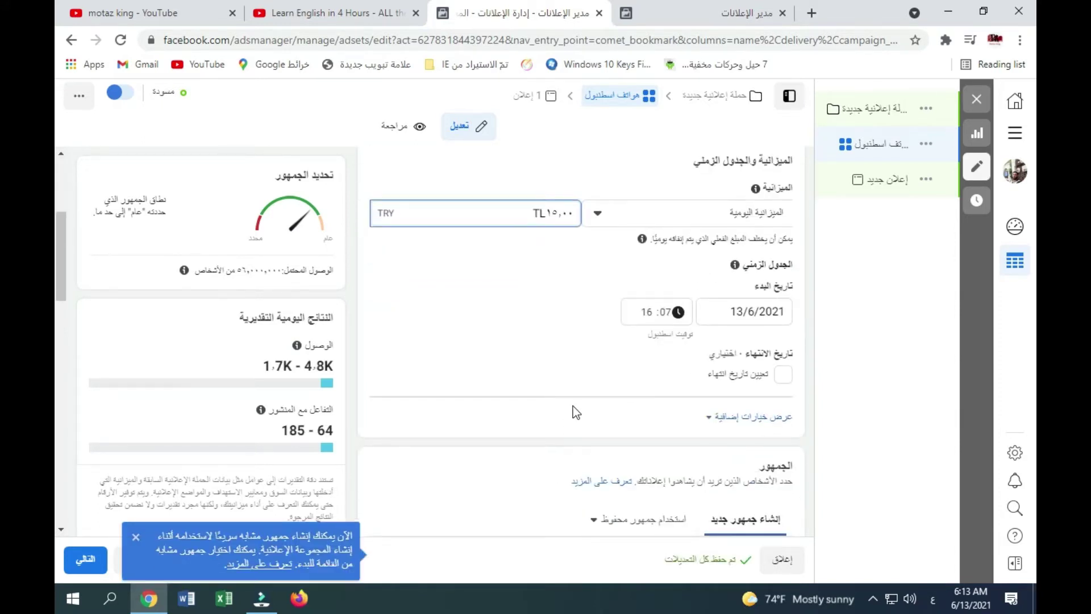
scroll(575, 406, down, 1)
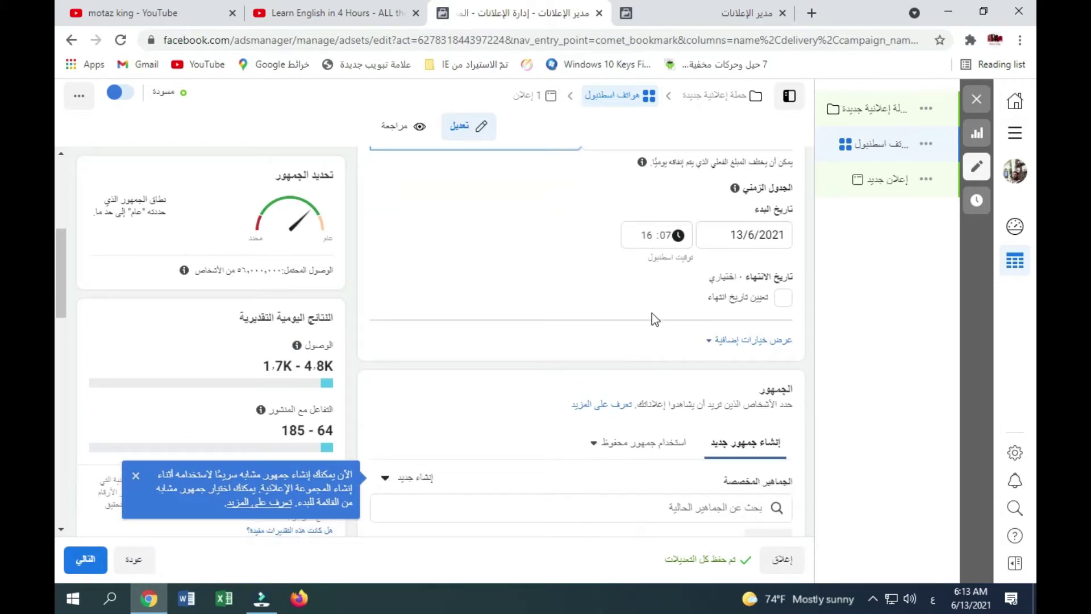
scroll(651, 321, up, 1)
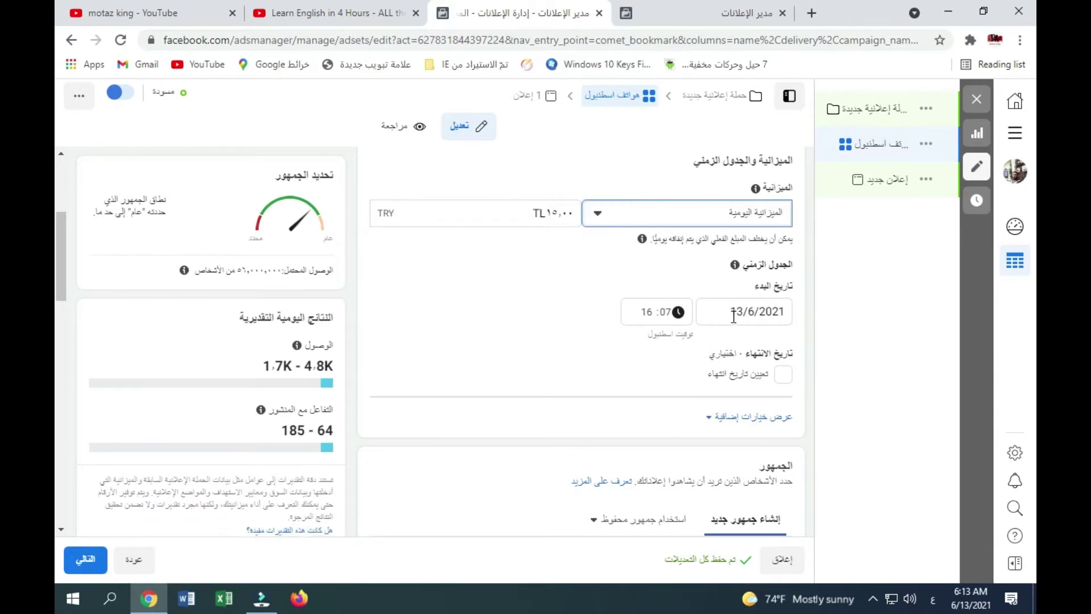
Step: Enable an end date (تعيين تاريخ انتهاء) for the ad set and set it to 18/6/2021
click(782, 375)
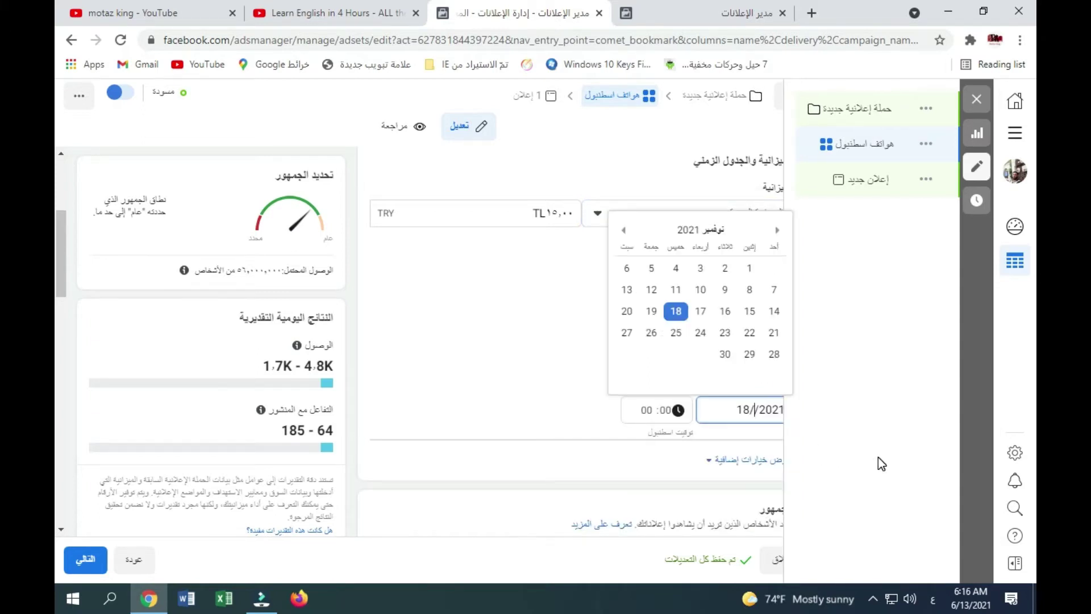
click(878, 457)
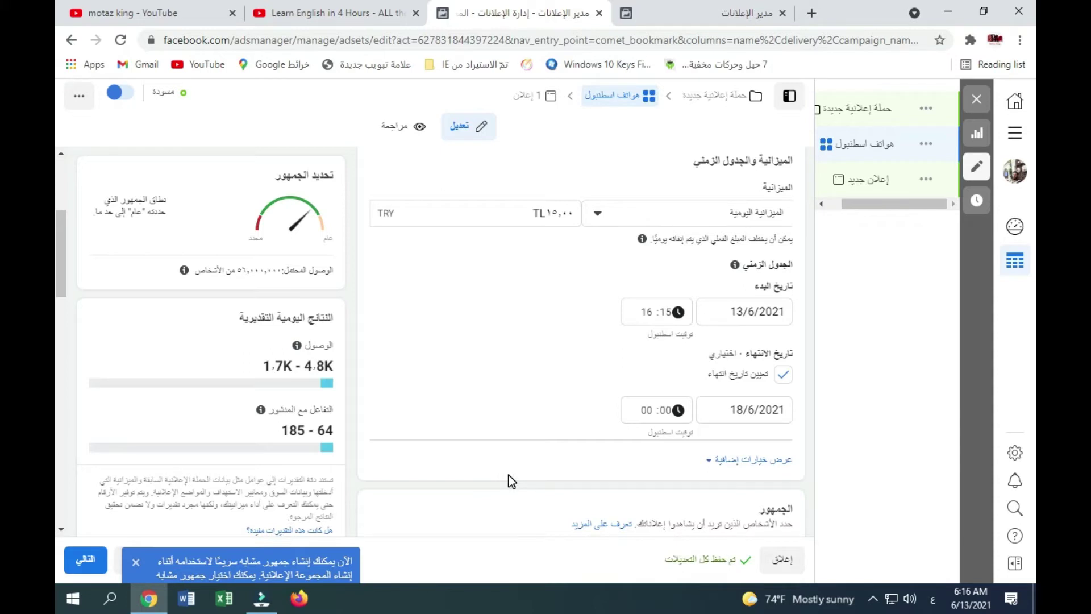
click(653, 409)
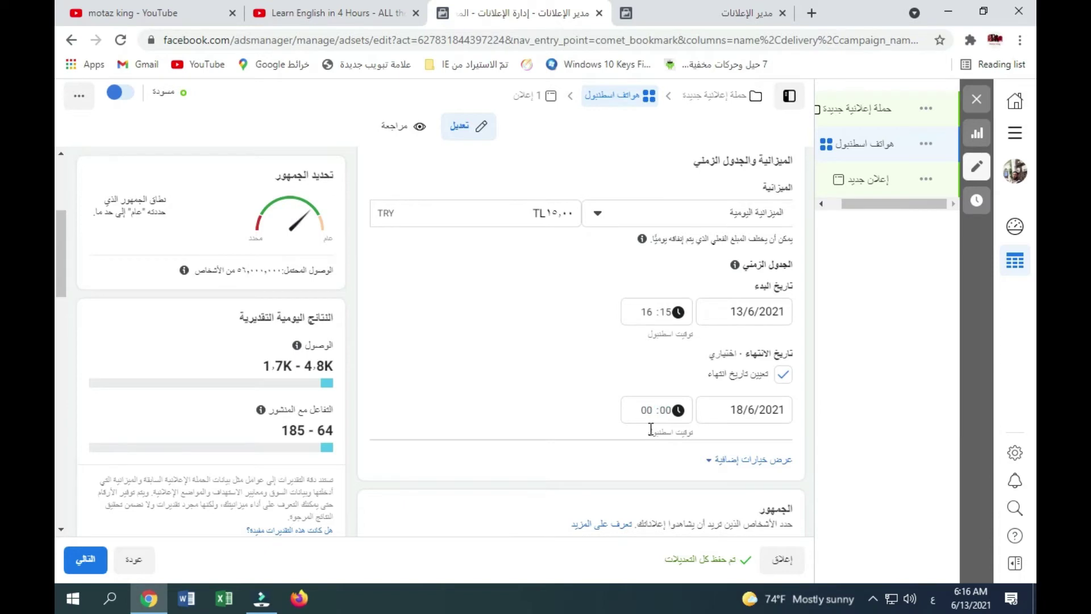
Step: Limit the ad set audience's gender (الجنس) to men (الرجال)
scroll(650, 429, down, 7)
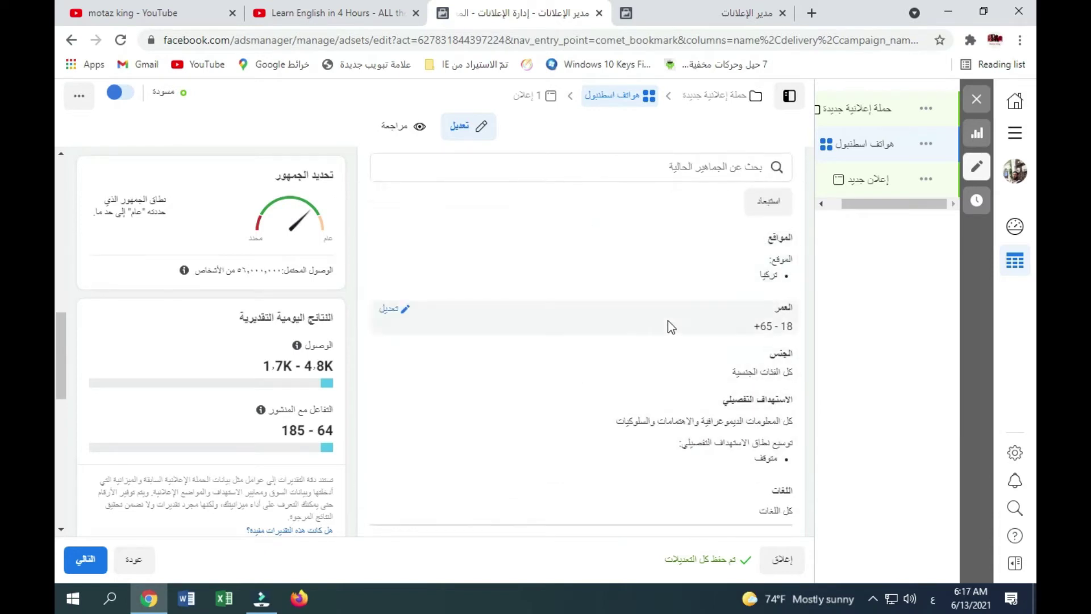
click(659, 362)
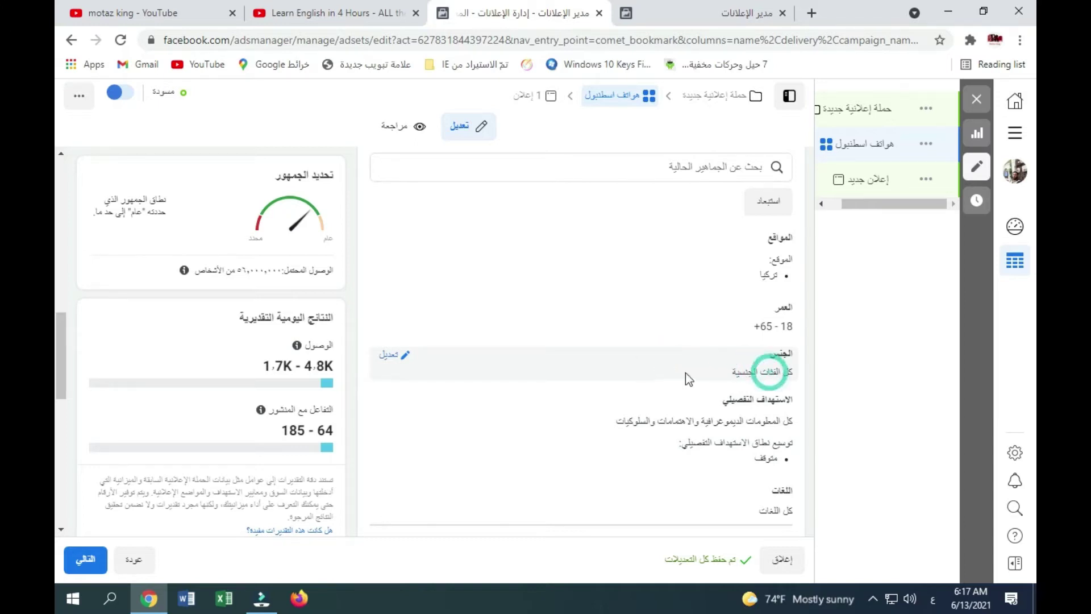
click(392, 355)
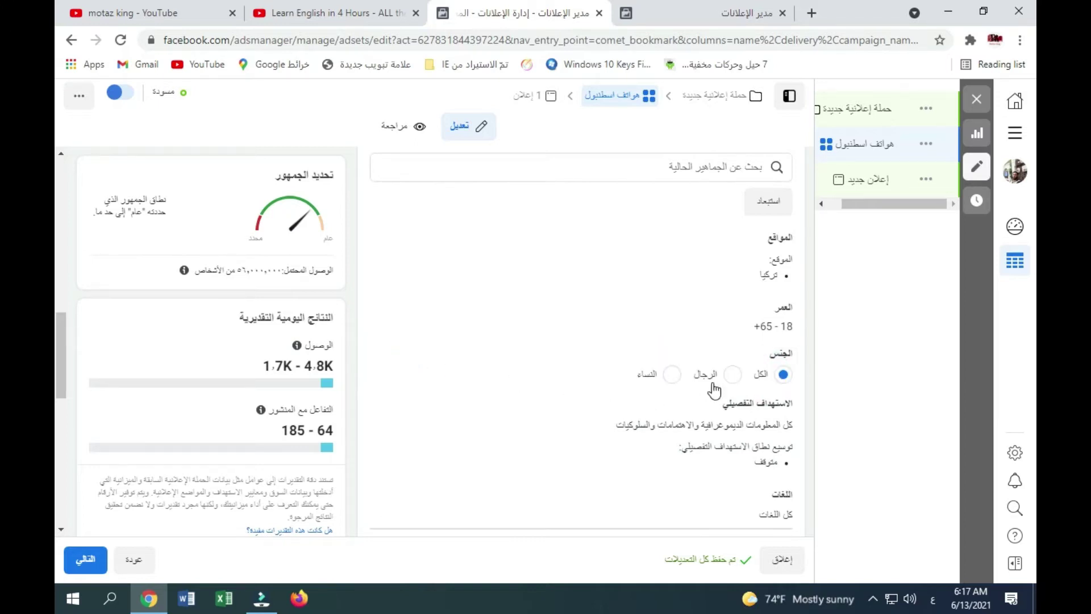
click(733, 374)
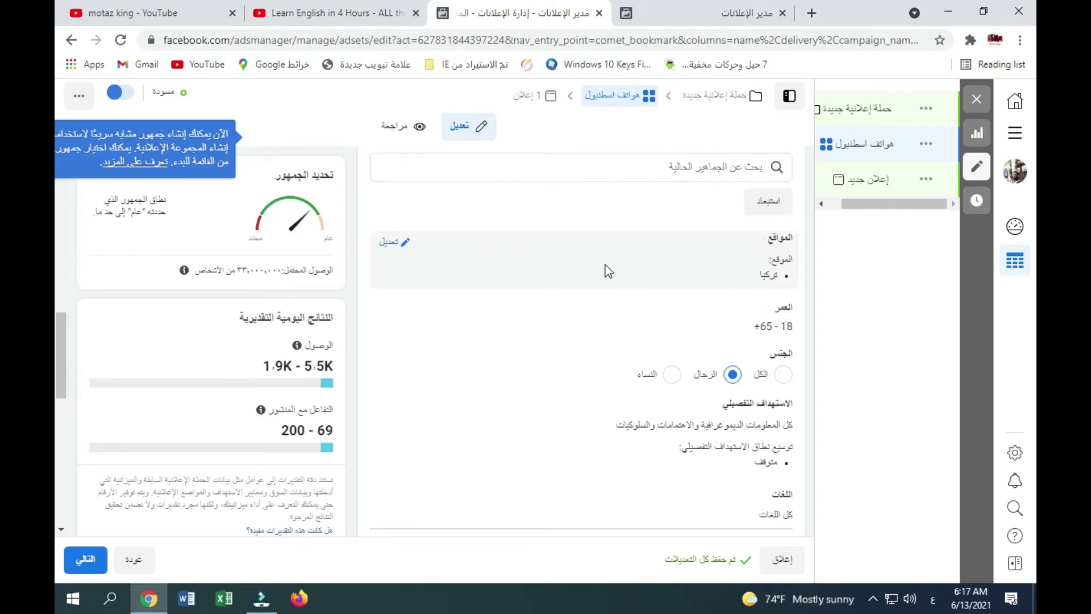
Step: Replace the ad set's targeted location Turkey with the city of Istanbul (إسطنبول, Istanbul Province) and review it on the map
click(391, 244)
text(اسط)
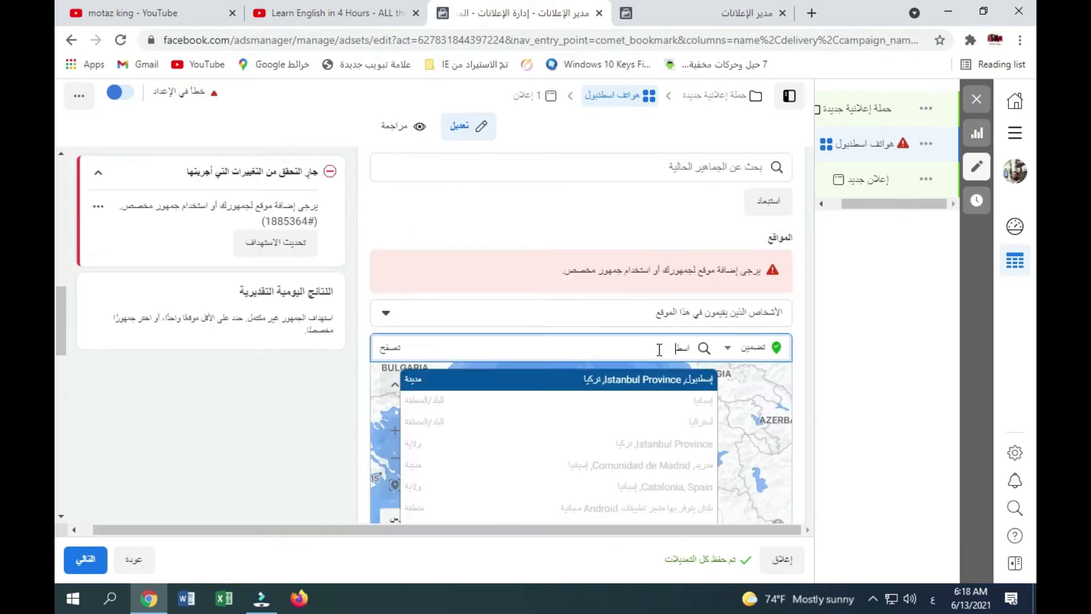
click(652, 386)
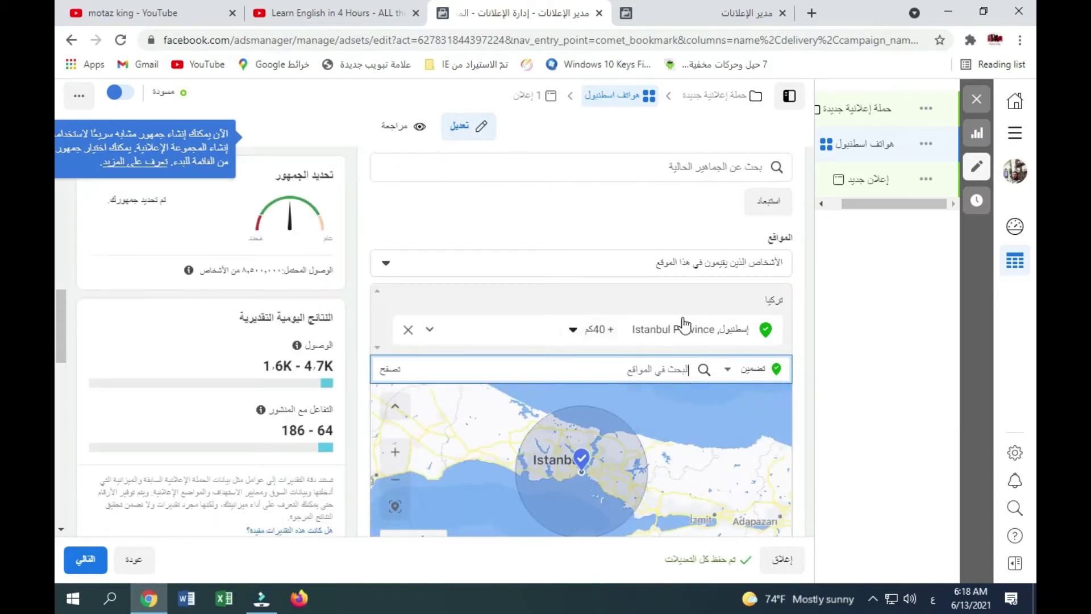
mouse_move(824, 335)
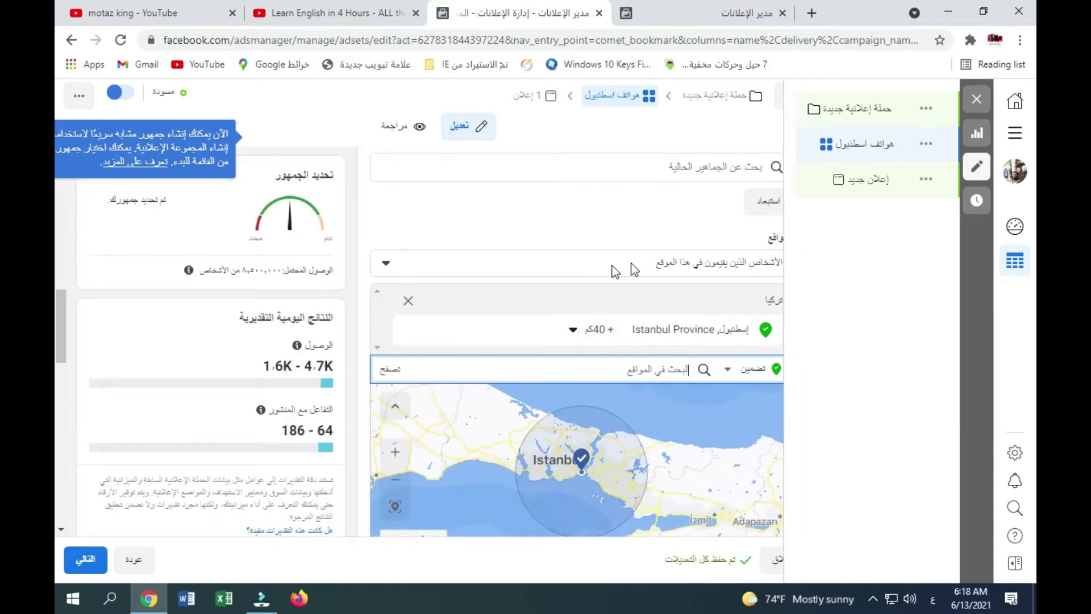
scroll(533, 275, down, 2)
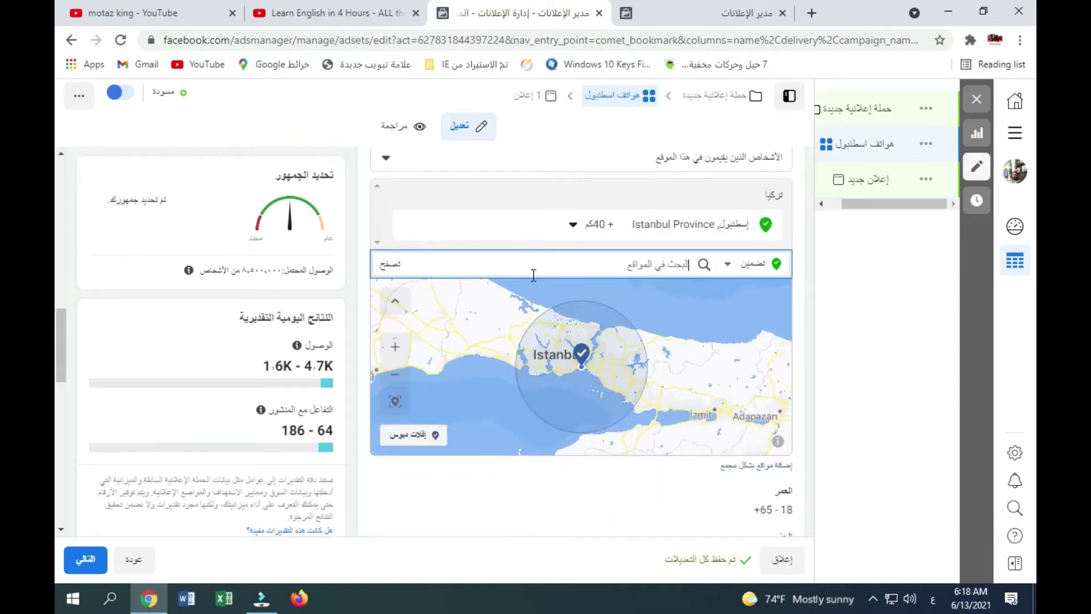
scroll(533, 275, down, 3)
Step: Find the Redmi Note 10S post on the business Facebook page and start boosting it
scroll(579, 425, up, 10)
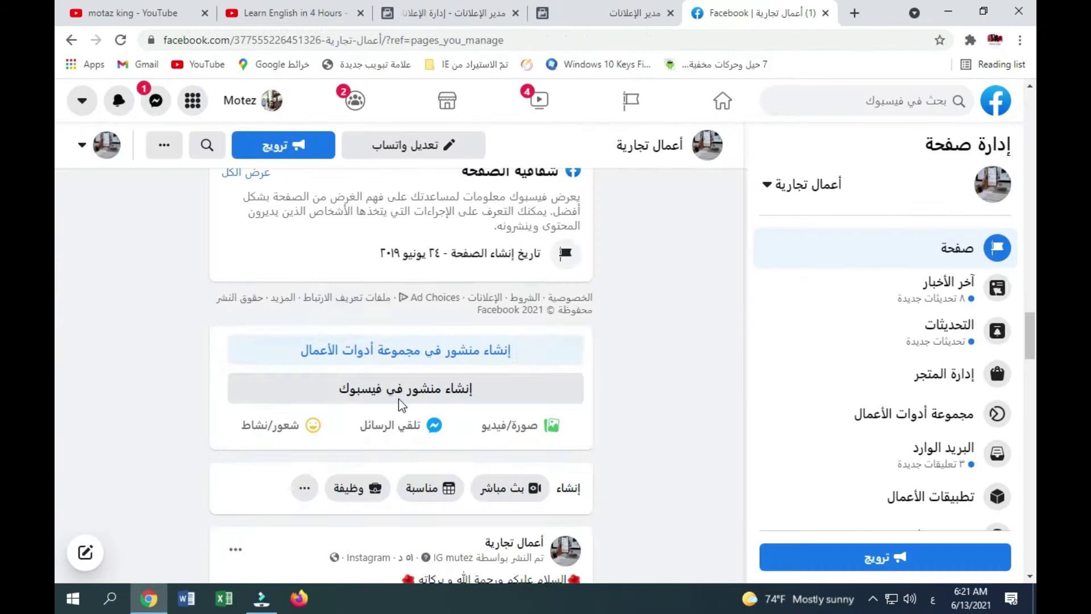
scroll(397, 397, down, 8)
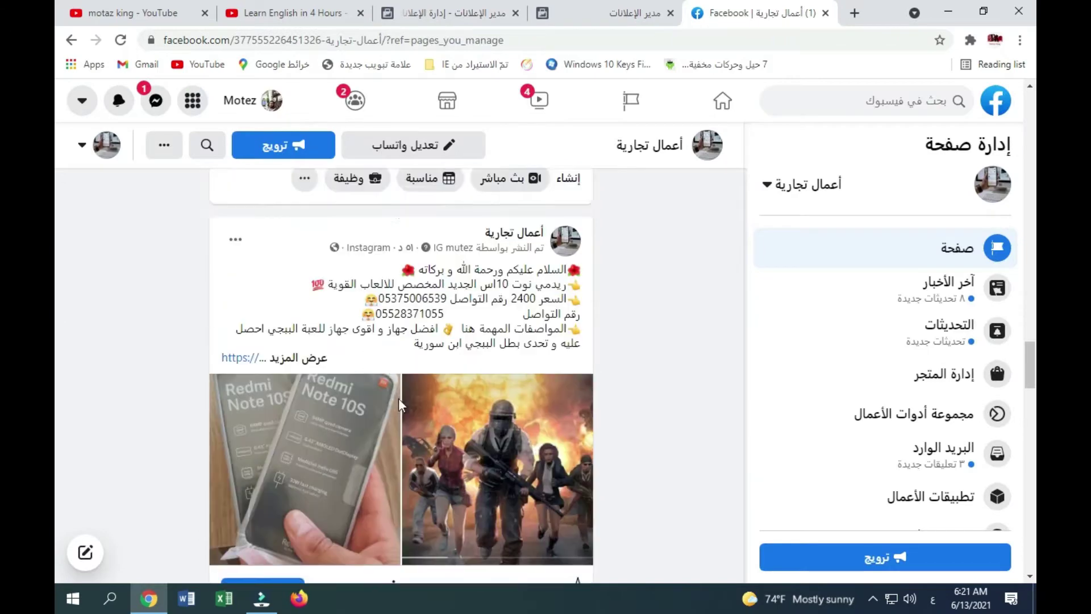
click(271, 376)
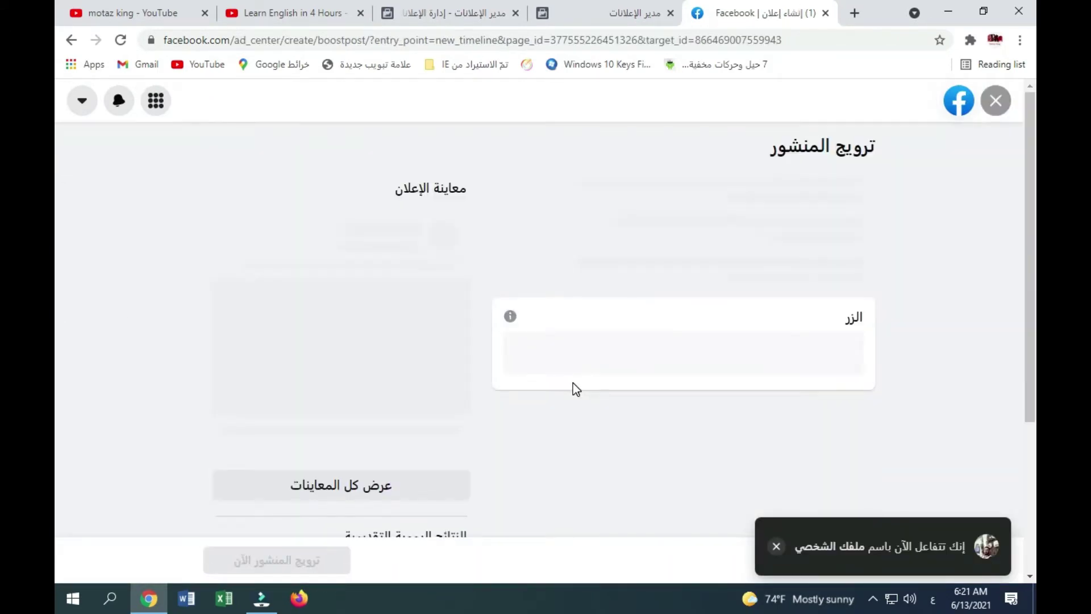
Step: Choose the saved audience هواتف for the boosted post and edit its gender to men (الرجال)
scroll(702, 444, down, 3)
scroll(704, 446, down, 7)
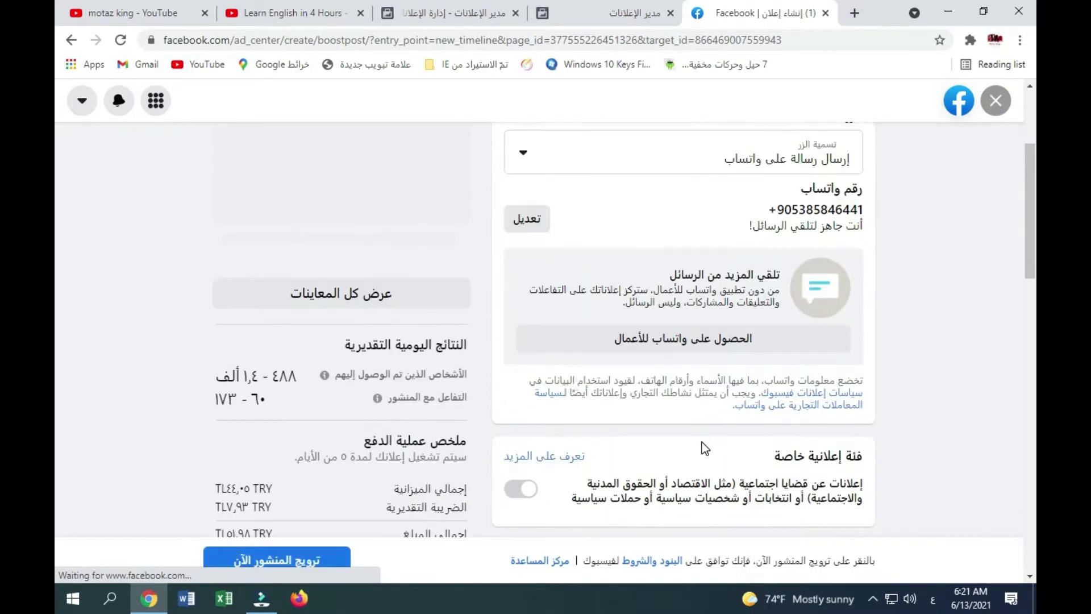
scroll(699, 449, down, 1)
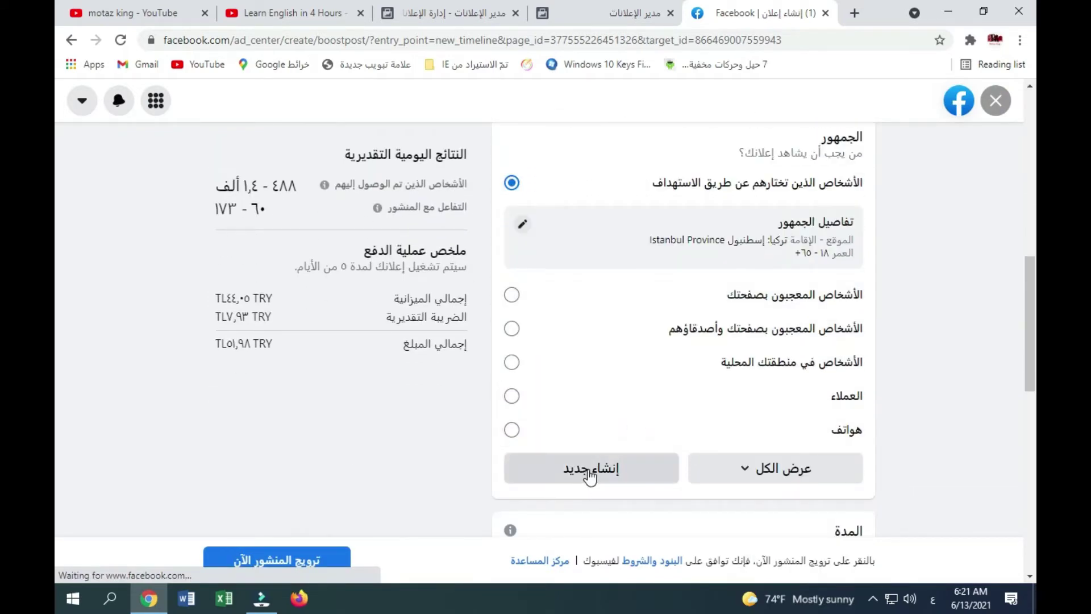
click(698, 430)
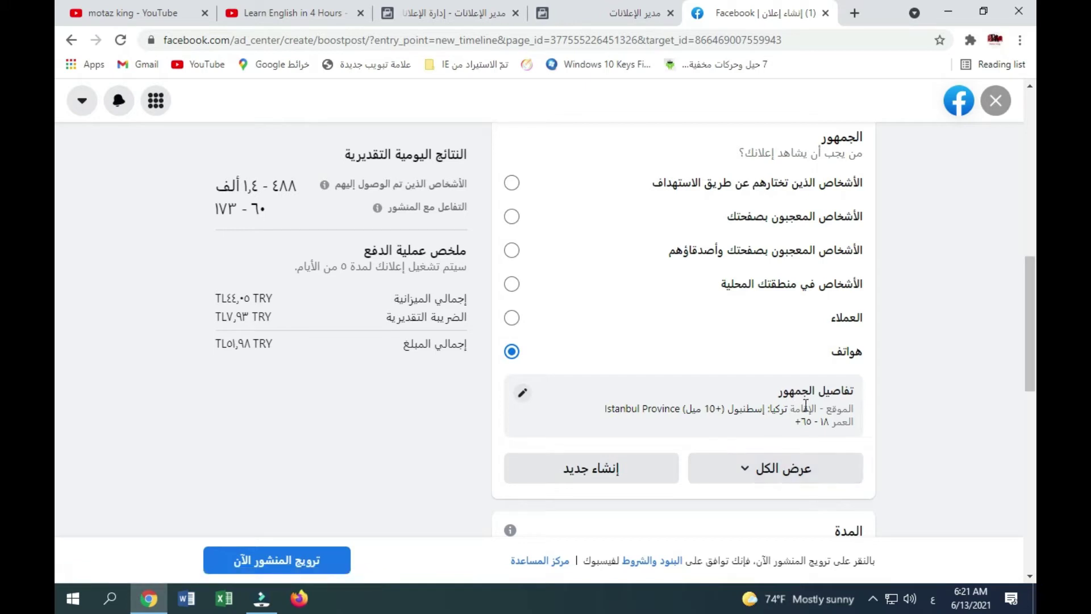
click(521, 392)
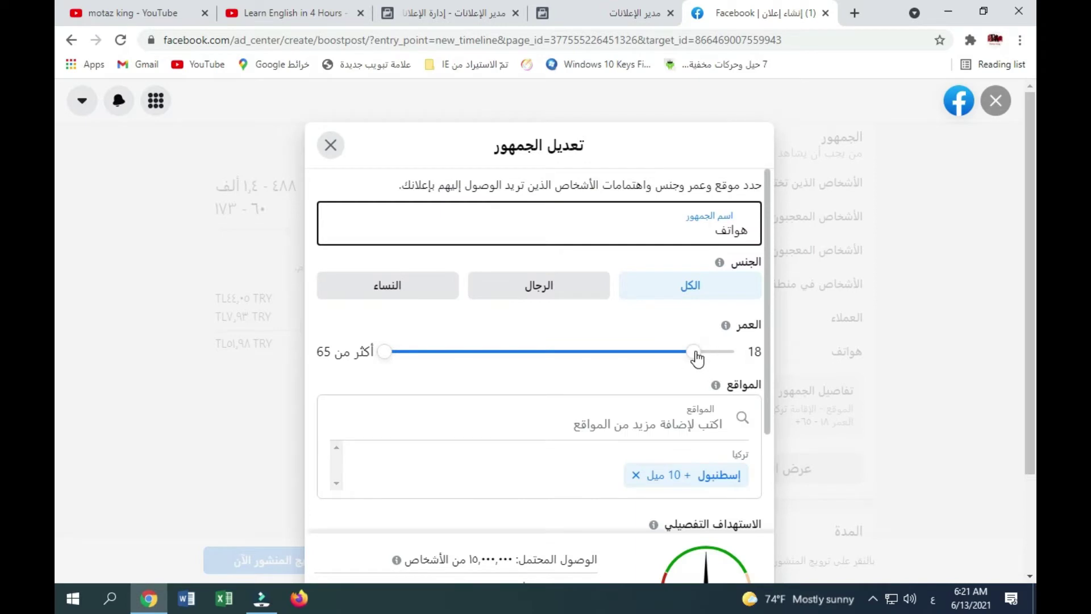
click(536, 285)
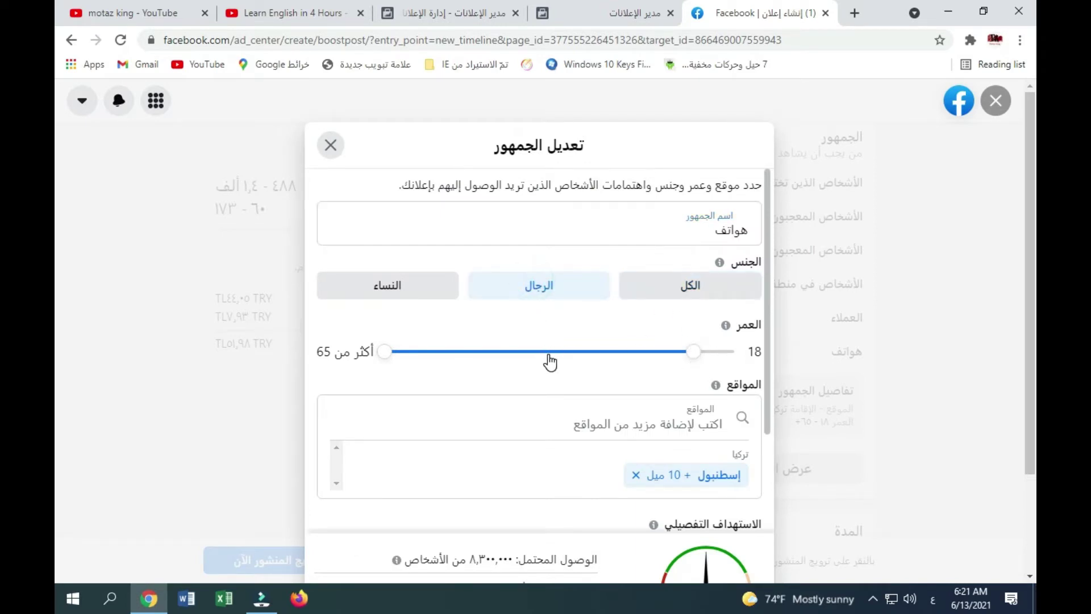
Step: Add the strategy games interest (ألعاب استراتيجية) from the entertainment games category to the audience's detailed targeting
scroll(550, 363, down, 3)
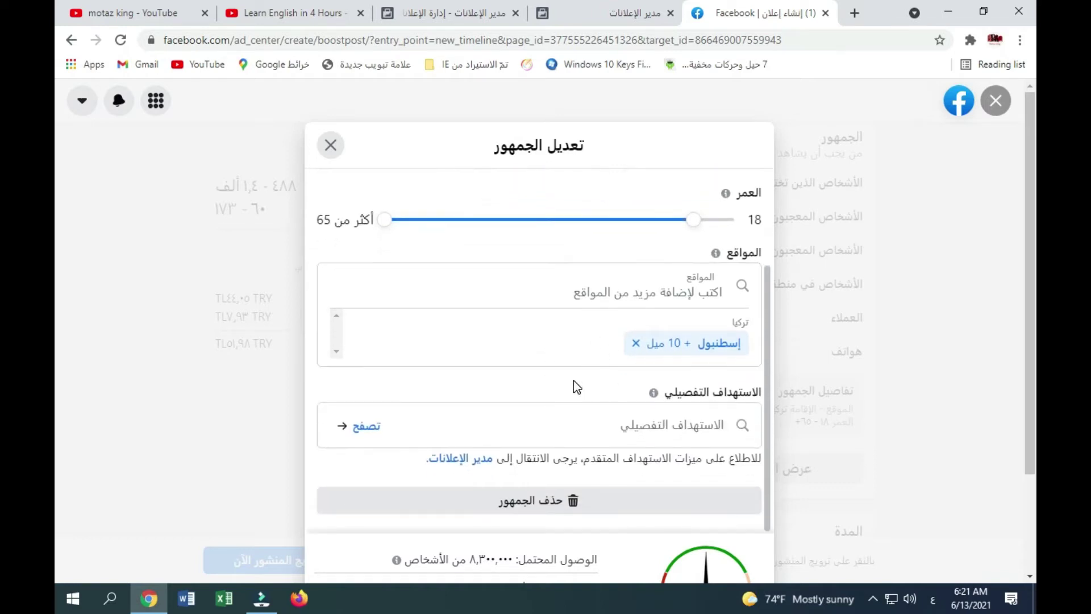
click(357, 425)
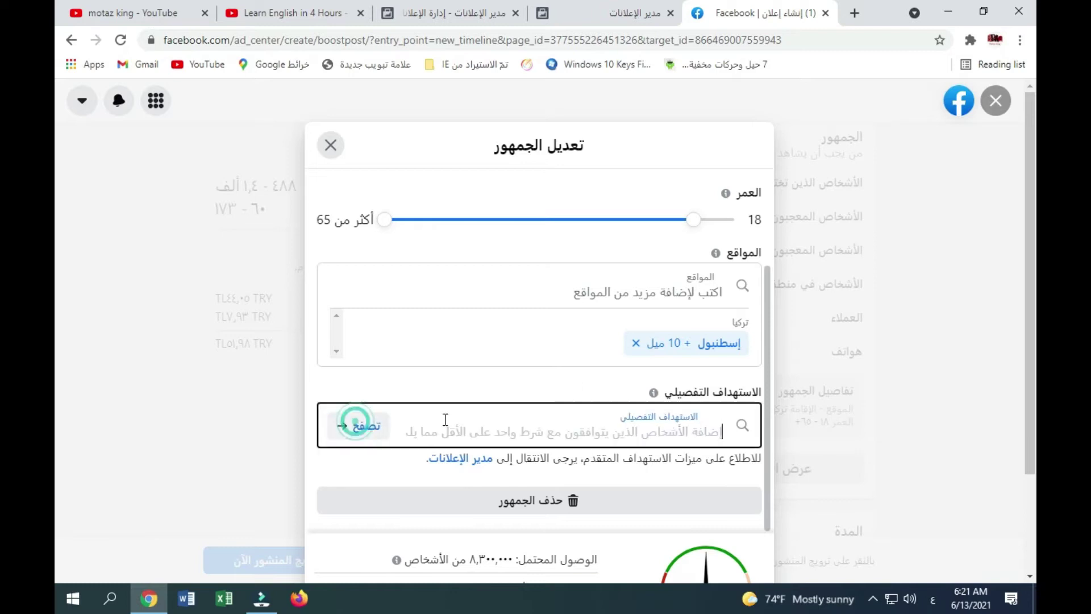
click(601, 270)
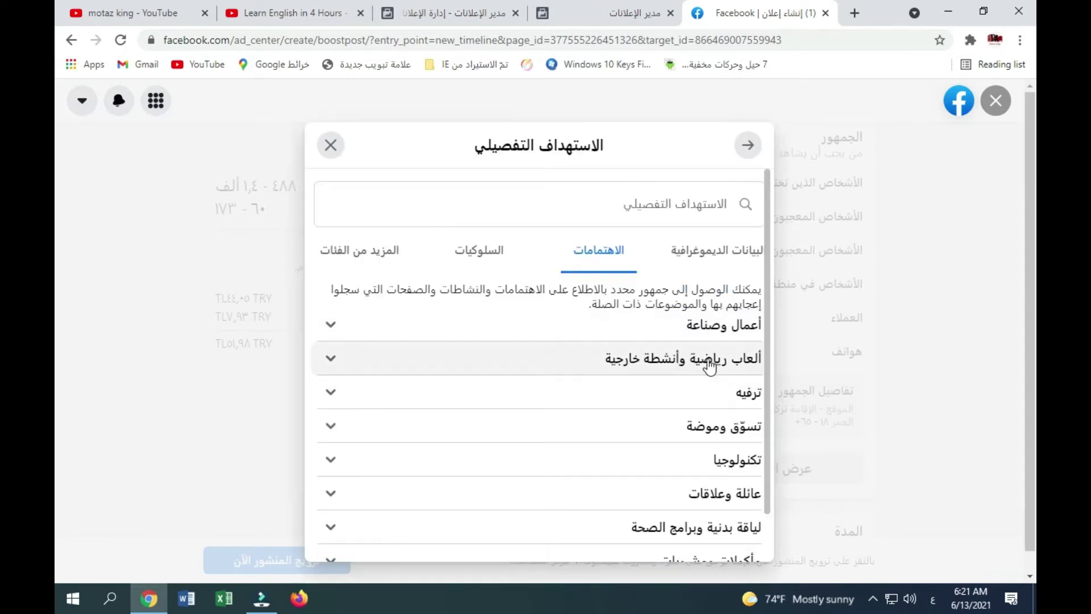
click(714, 395)
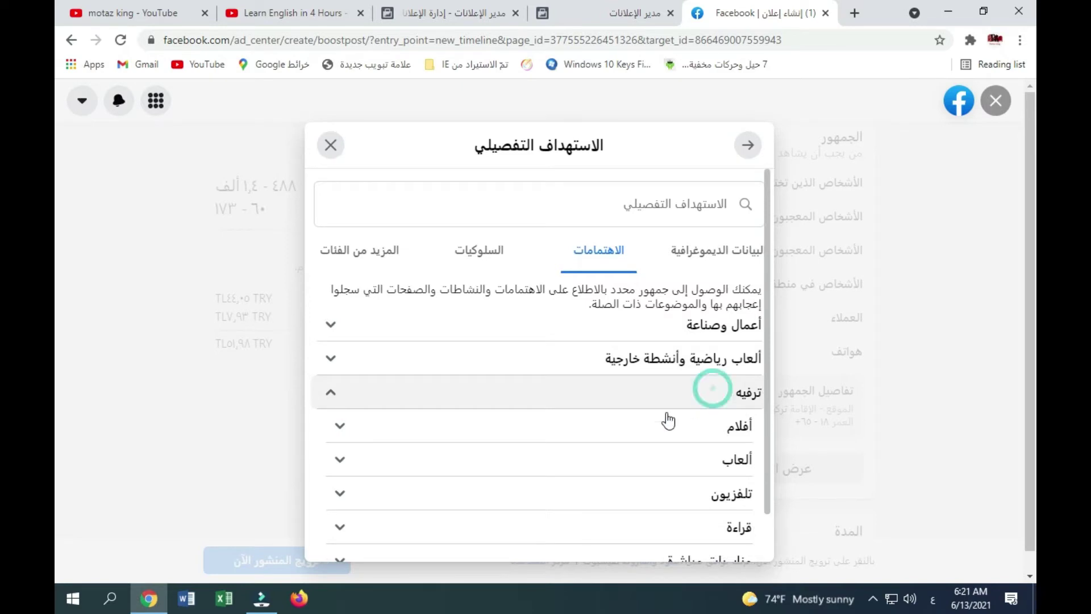
click(645, 466)
click(340, 458)
scroll(495, 504, down, 1)
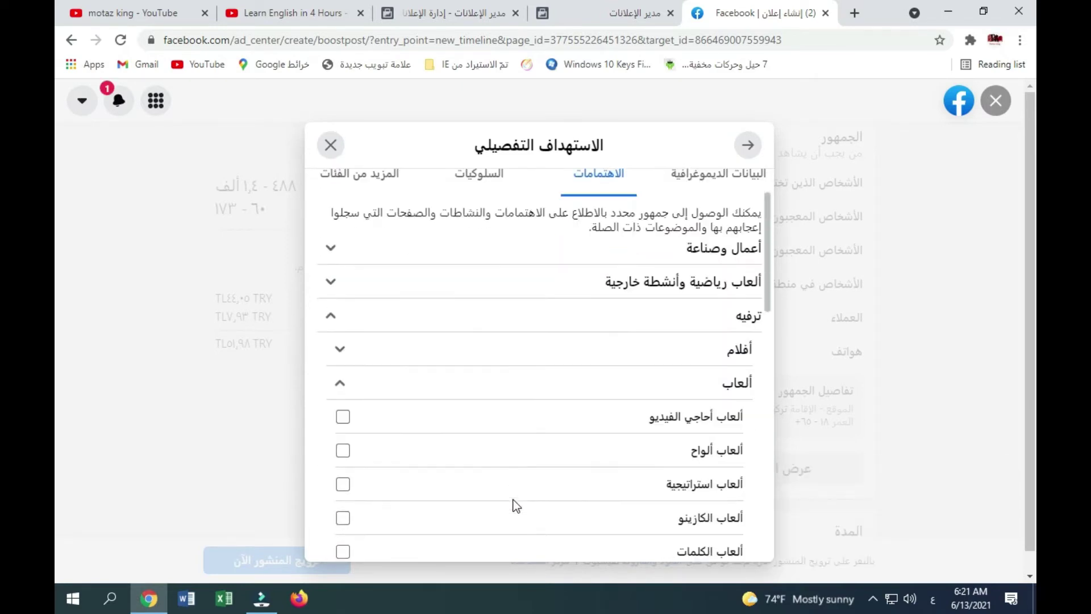
scroll(547, 500, down, 1)
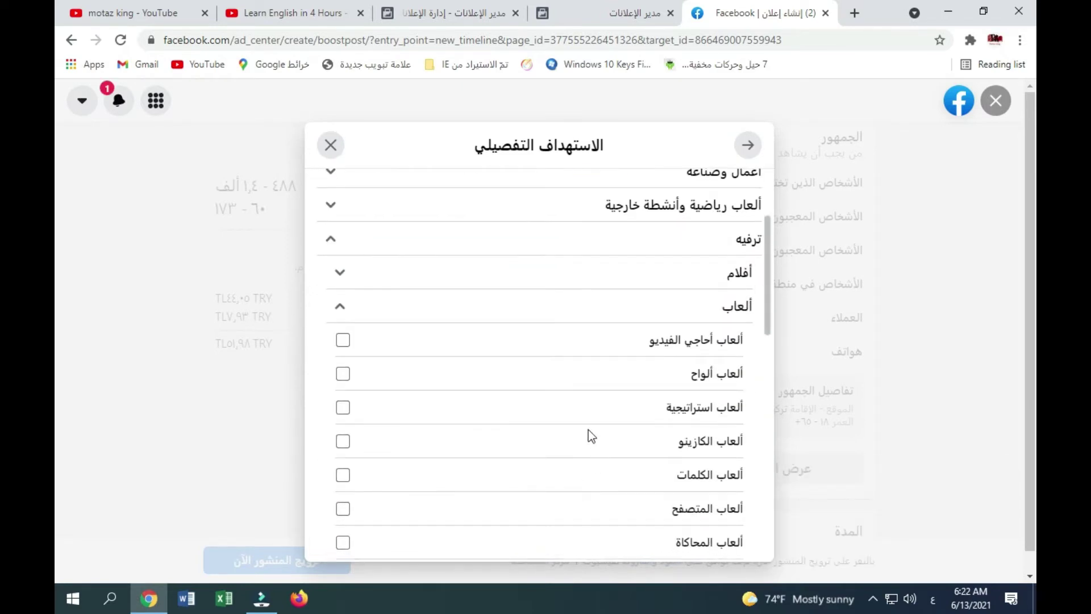
click(343, 407)
Step: Add the online games interest (ألعاب على الشبكة) and return to the audience settings
scroll(472, 460, down, 2)
scroll(471, 460, down, 5)
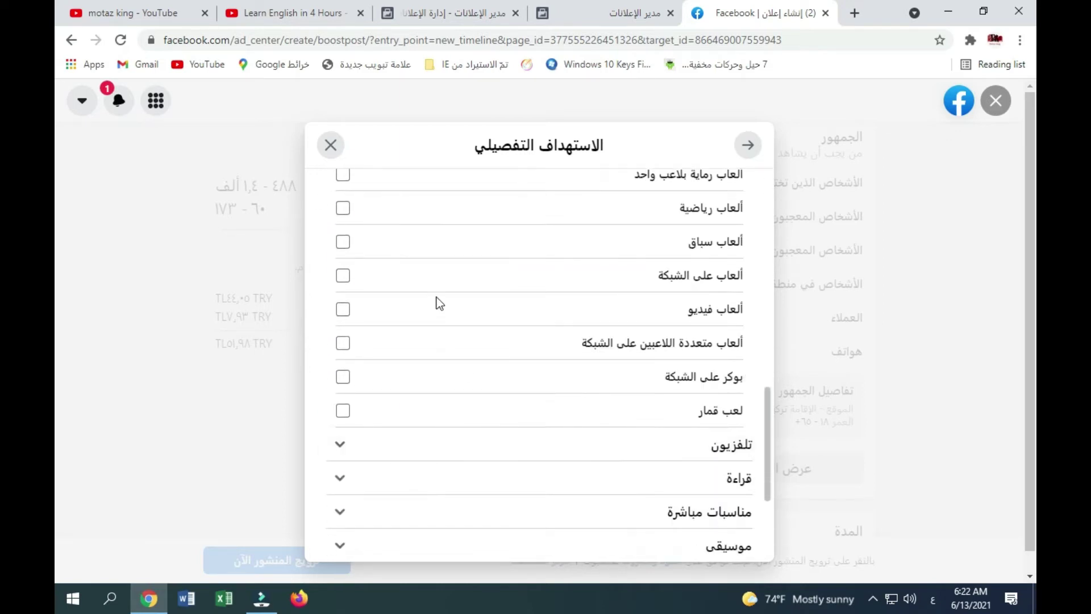
click(342, 276)
click(747, 146)
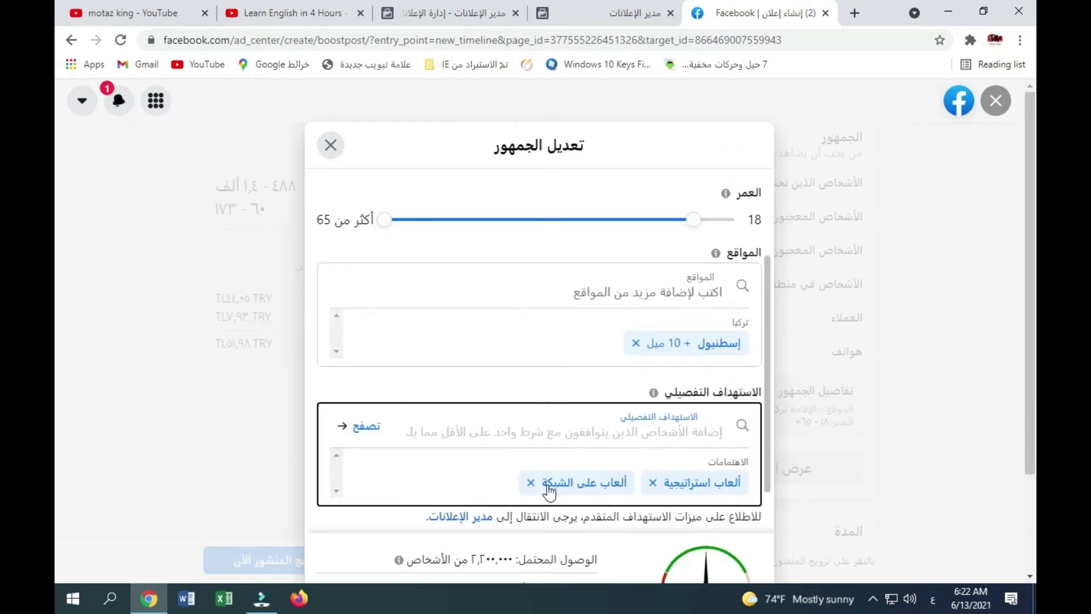
Step: Add the smartphones interest (هواتف ذكية) from the technology category's consumer electronics to the detailed targeting, leaving mobile phones (هواتف محمولة) unselected
click(362, 426)
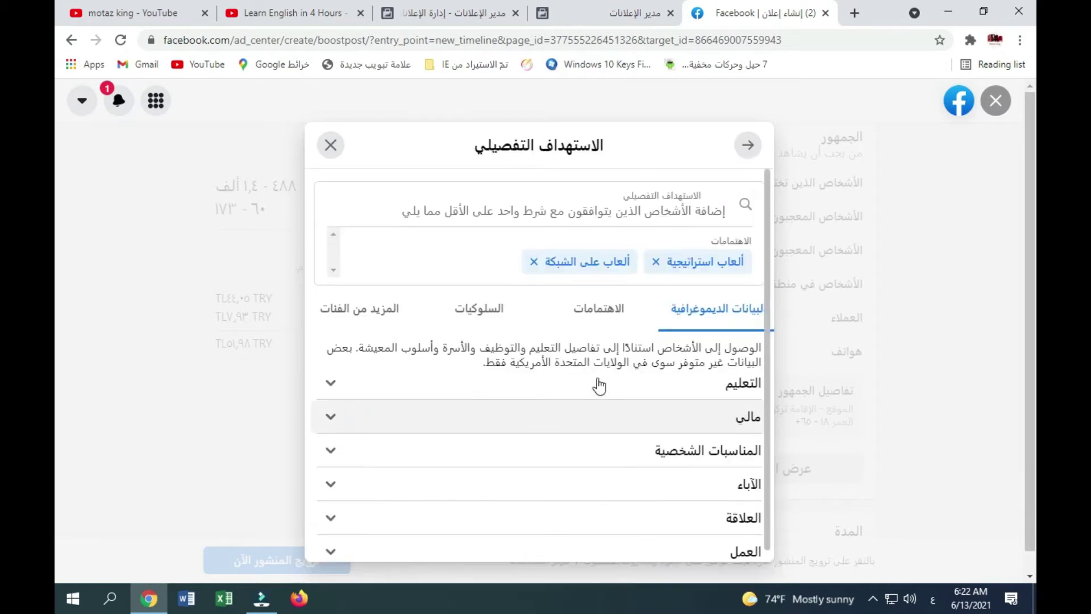
click(586, 317)
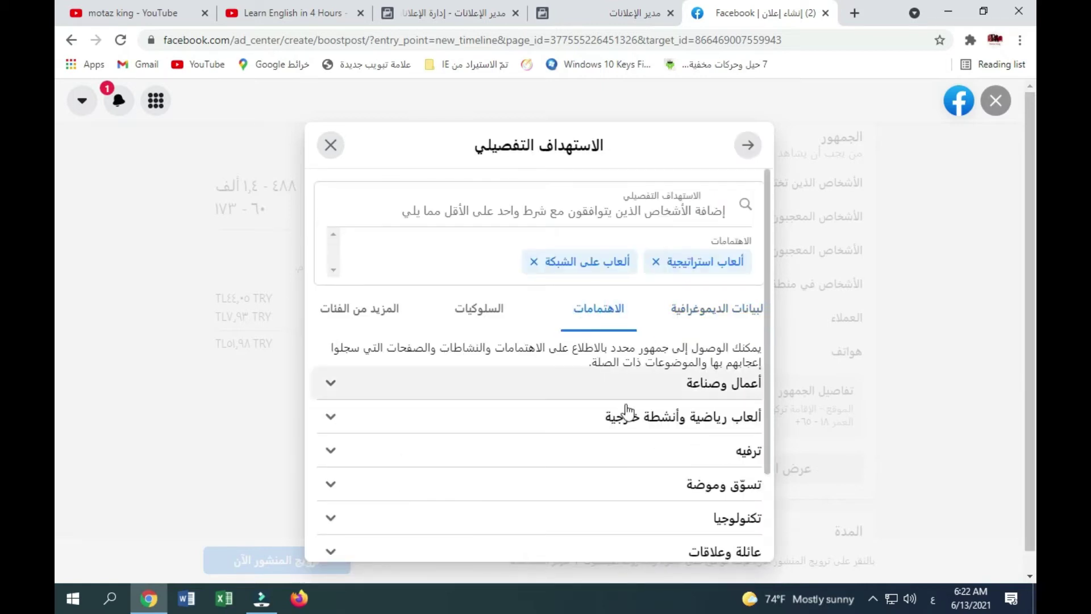
scroll(630, 471, down, 1)
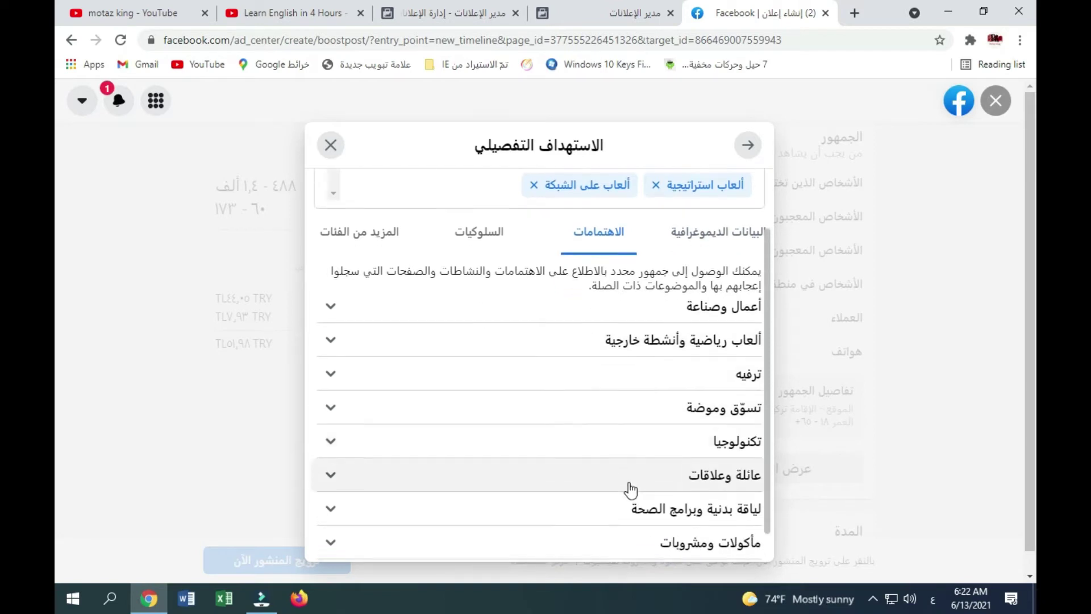
click(658, 441)
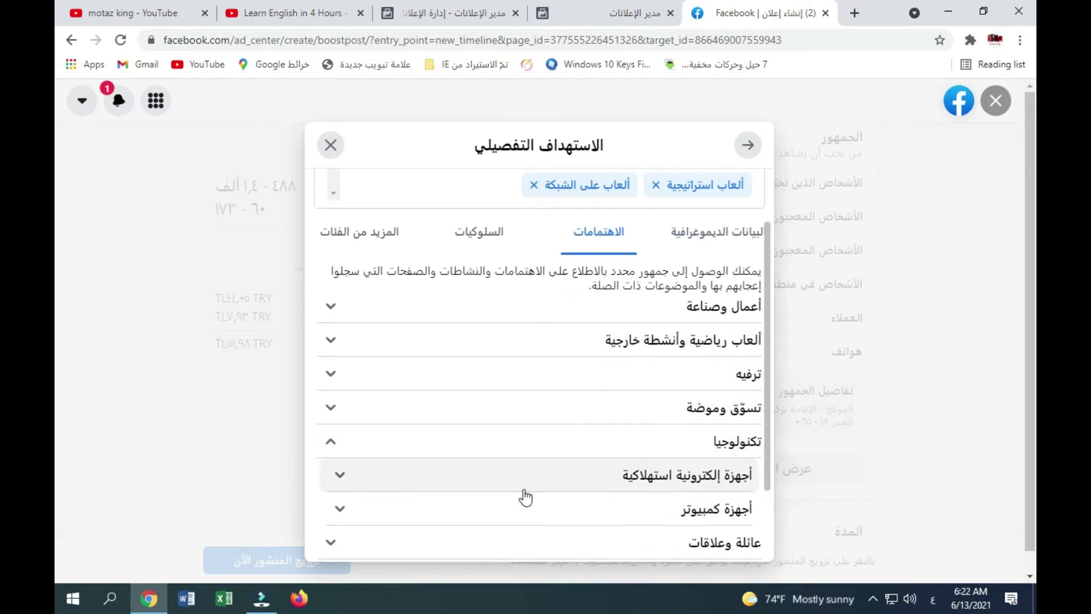
click(358, 482)
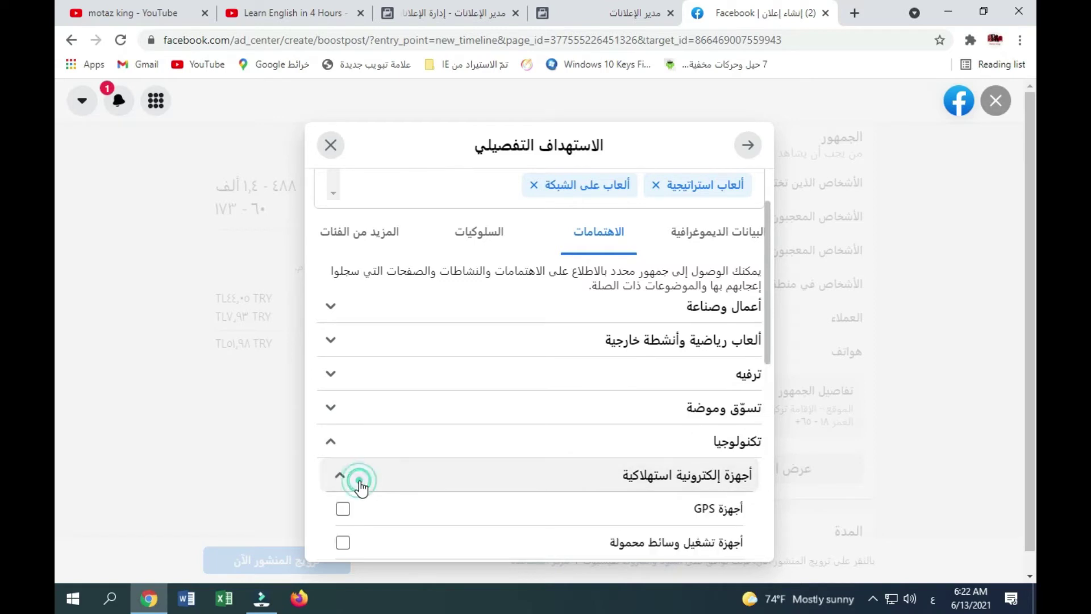
scroll(358, 486, down, 3)
scroll(648, 460, down, 2)
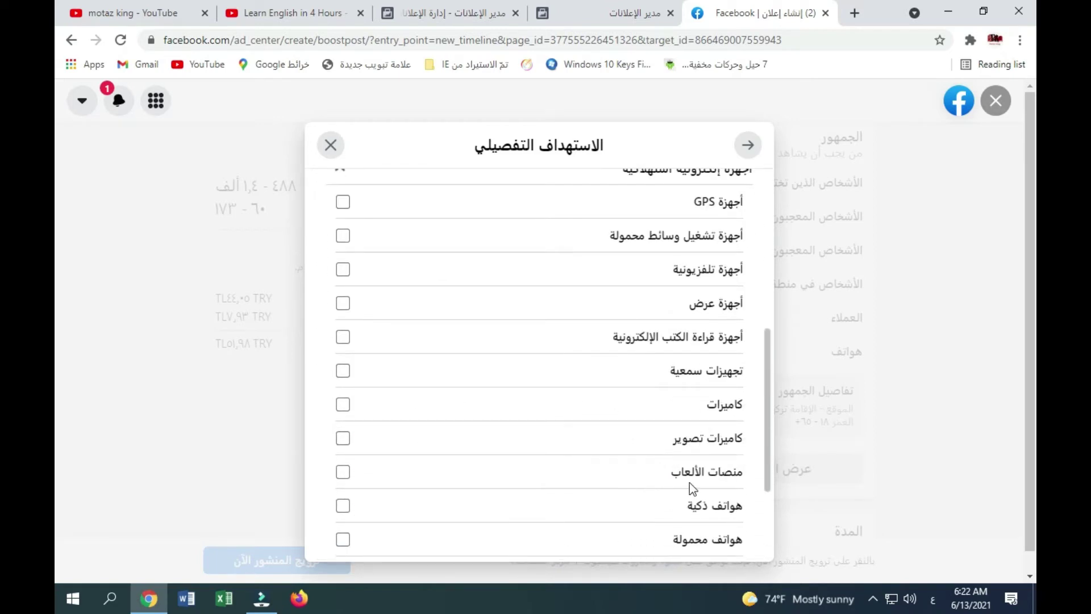
click(343, 539)
click(343, 540)
click(343, 506)
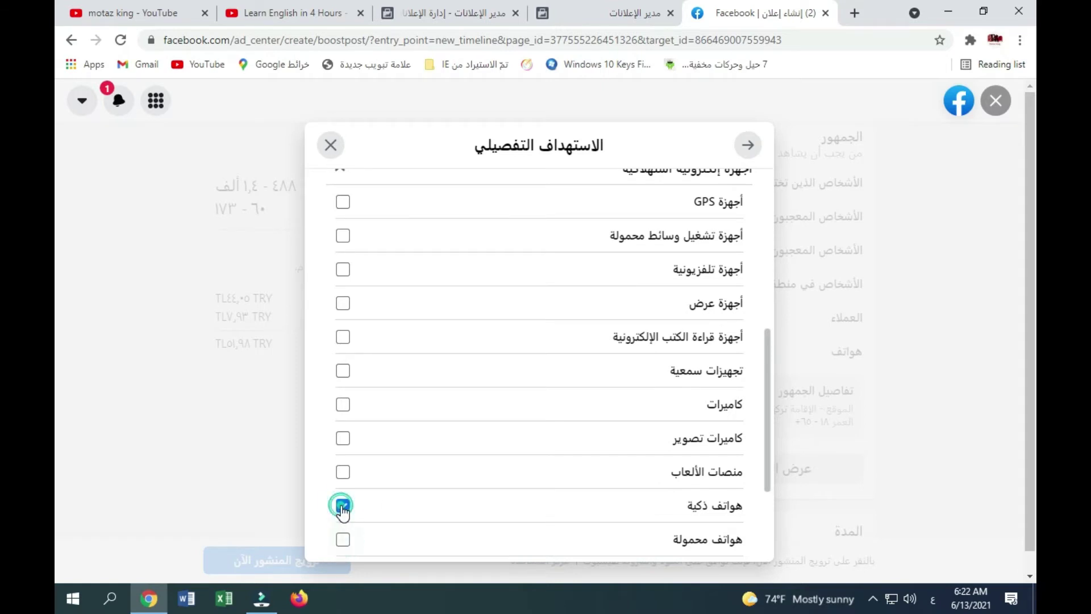
scroll(742, 138, down, 1)
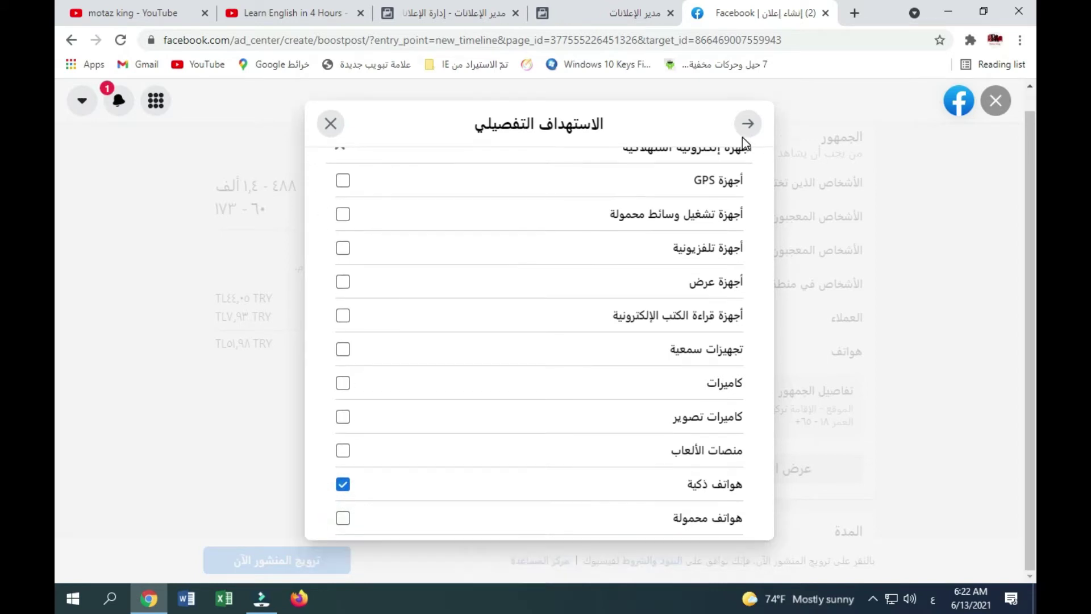
Step: Return to the audience settings and save the هواتف audience with its three interests
click(746, 125)
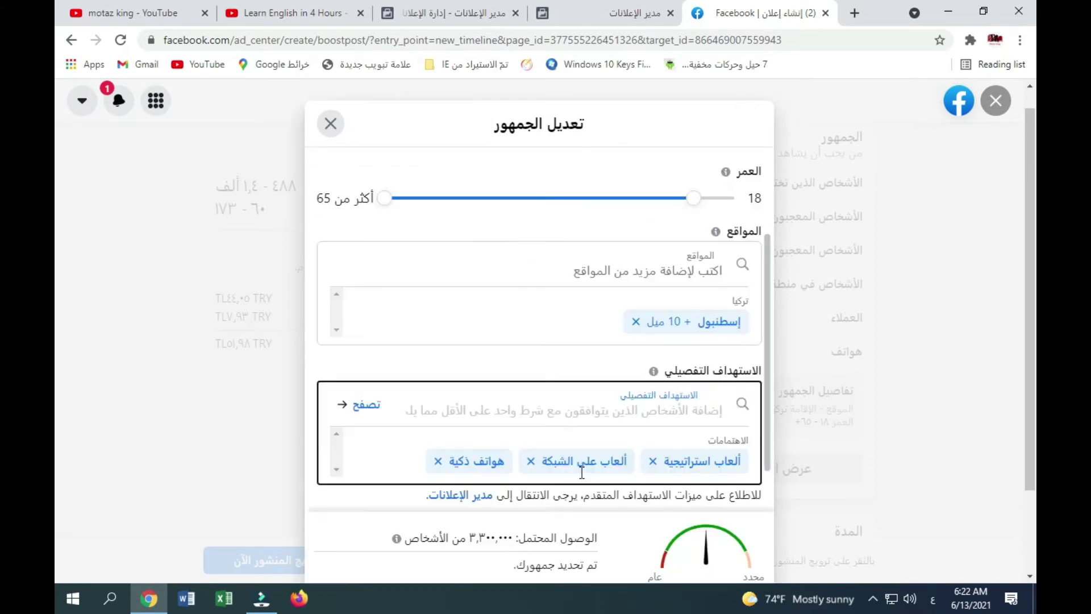
scroll(595, 469, down, 1)
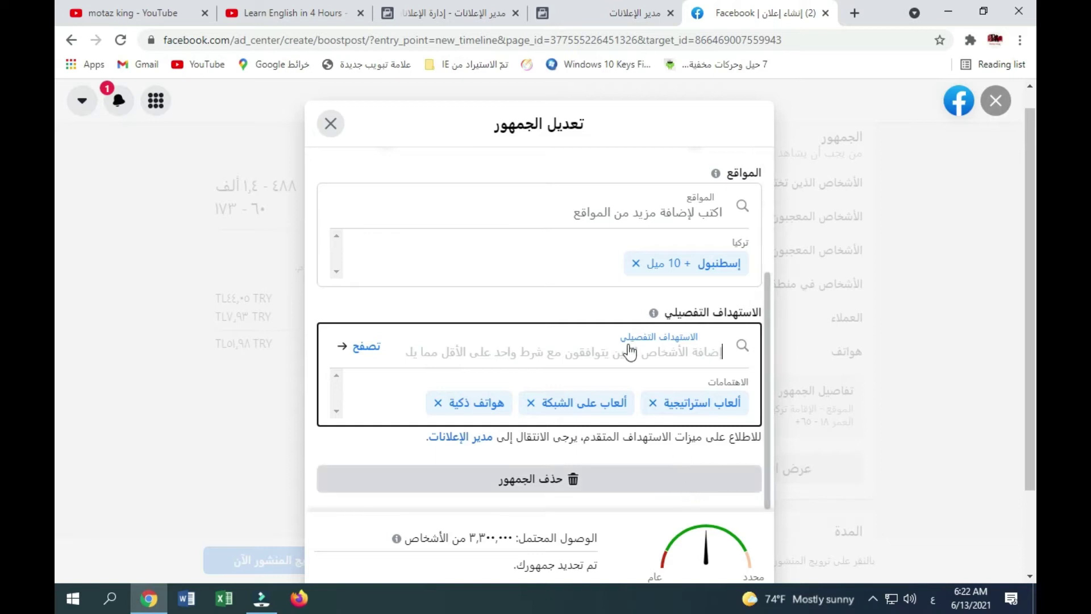
click(404, 300)
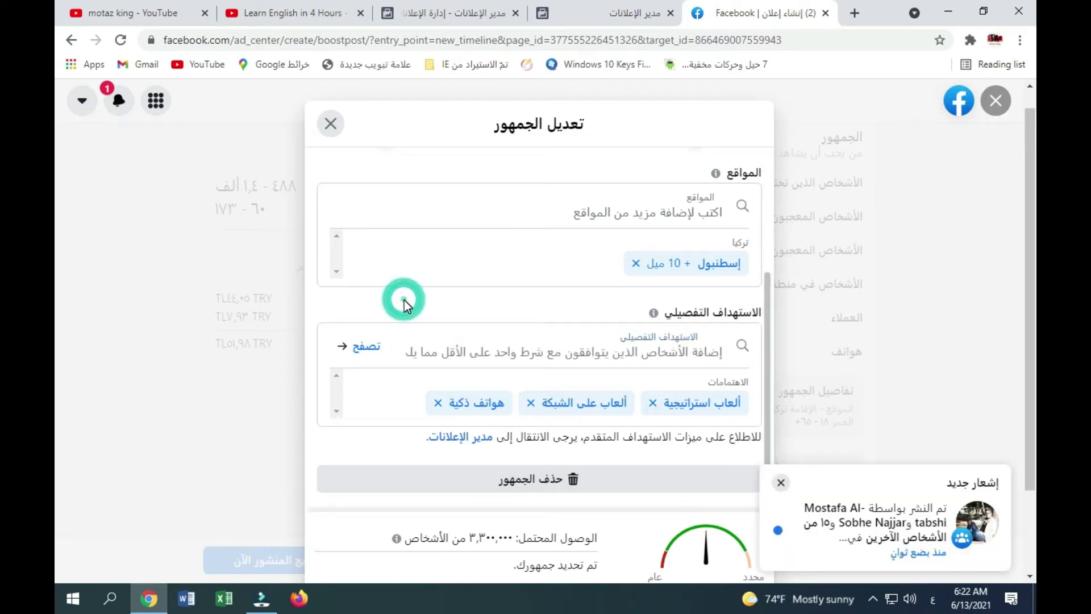
scroll(330, 488, down, 2)
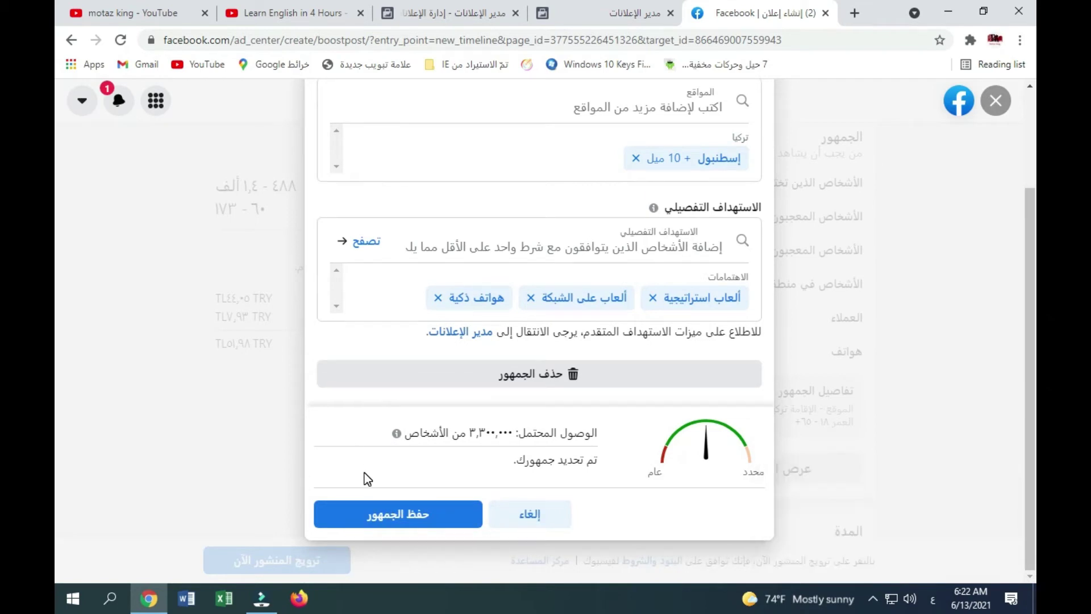
scroll(364, 473, up, 2)
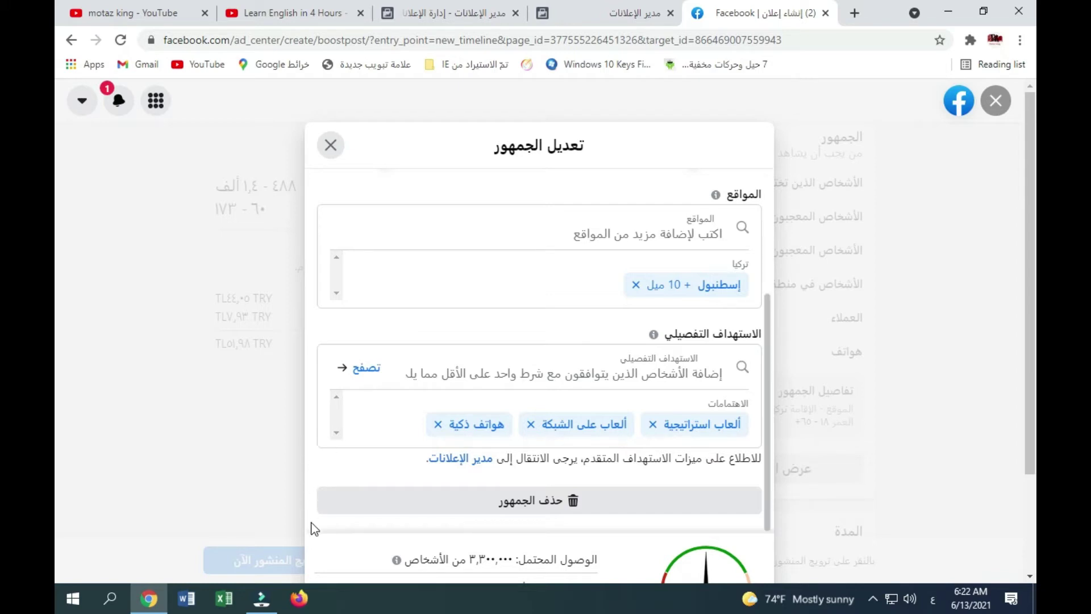
scroll(314, 543, down, 2)
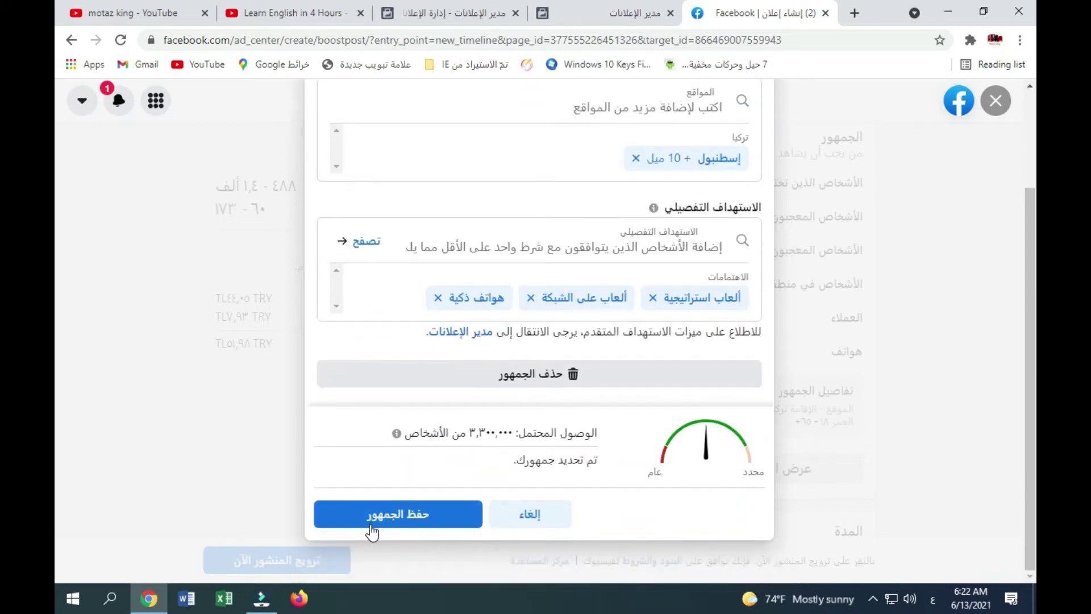
click(375, 519)
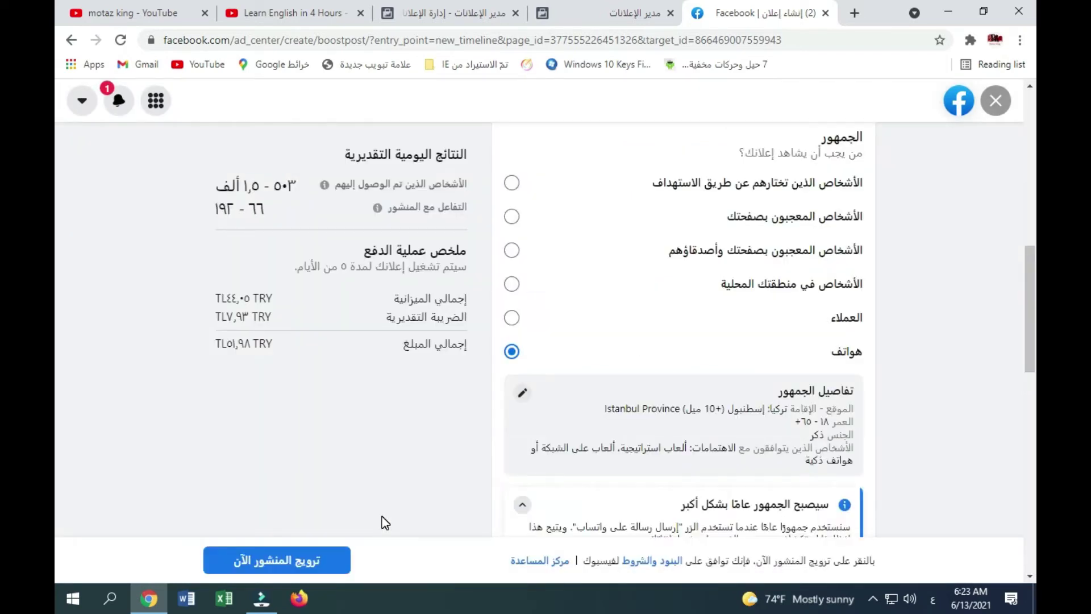
Step: Close the post boosting page and leave it without publishing the boost
scroll(380, 479, down, 1)
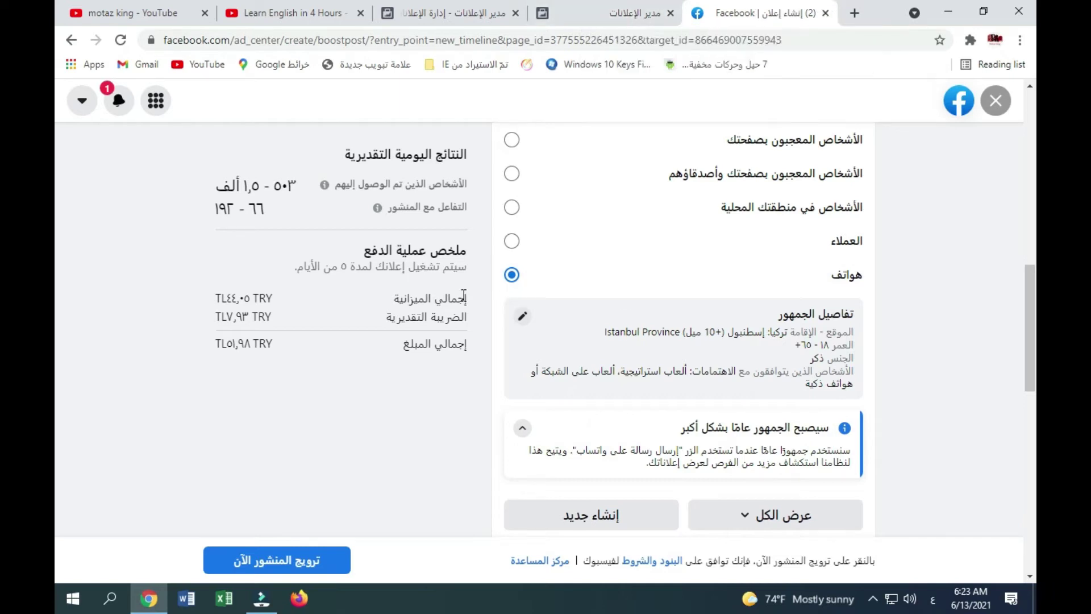
click(826, 13)
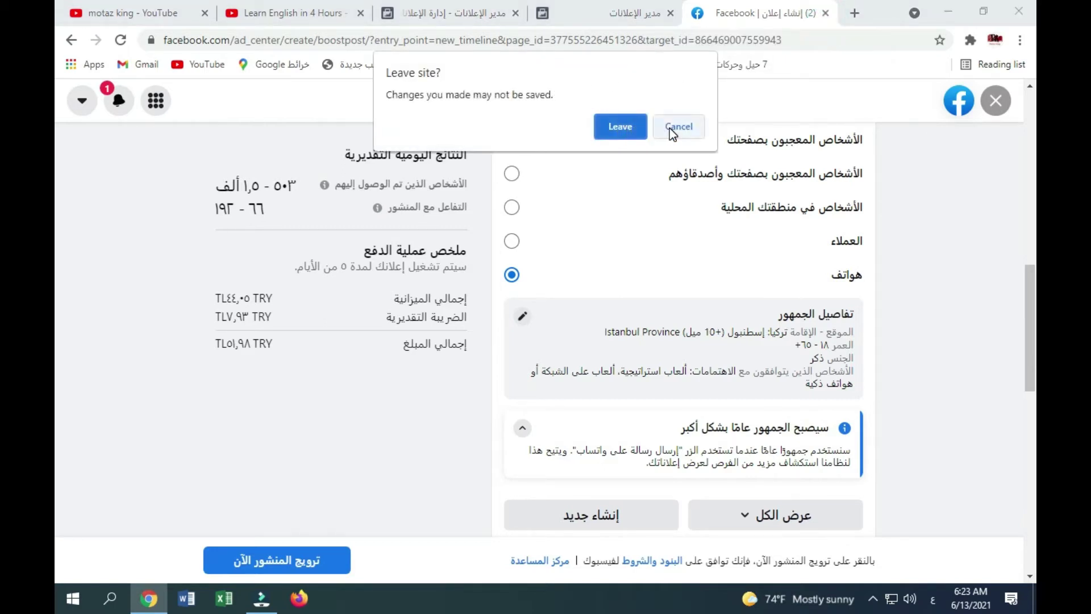
click(623, 126)
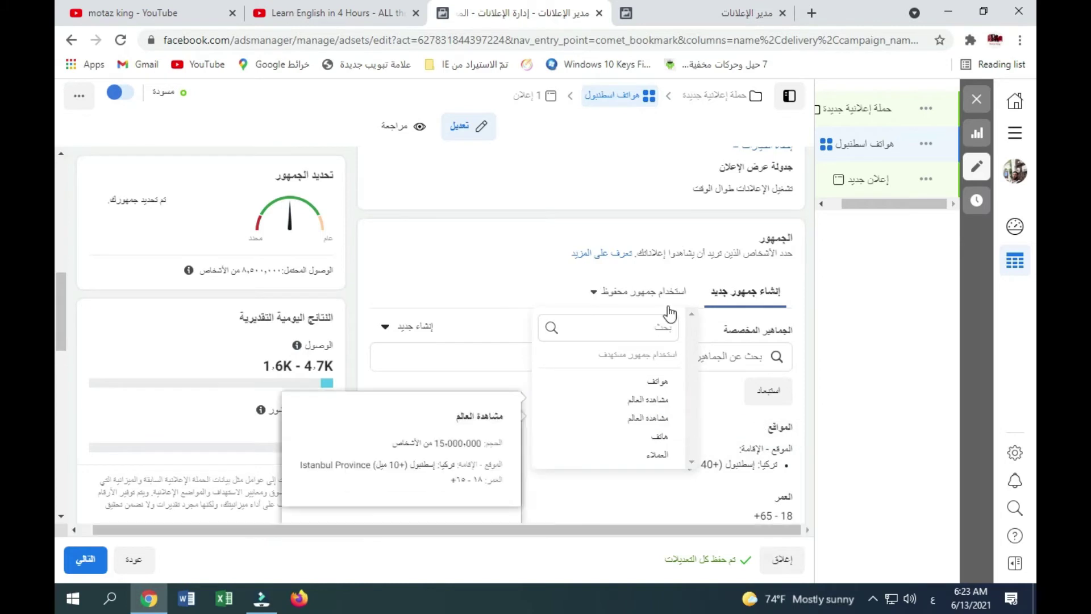
Step: Apply the saved audience هواتف to the هواتف اسطنبول ad set
click(647, 386)
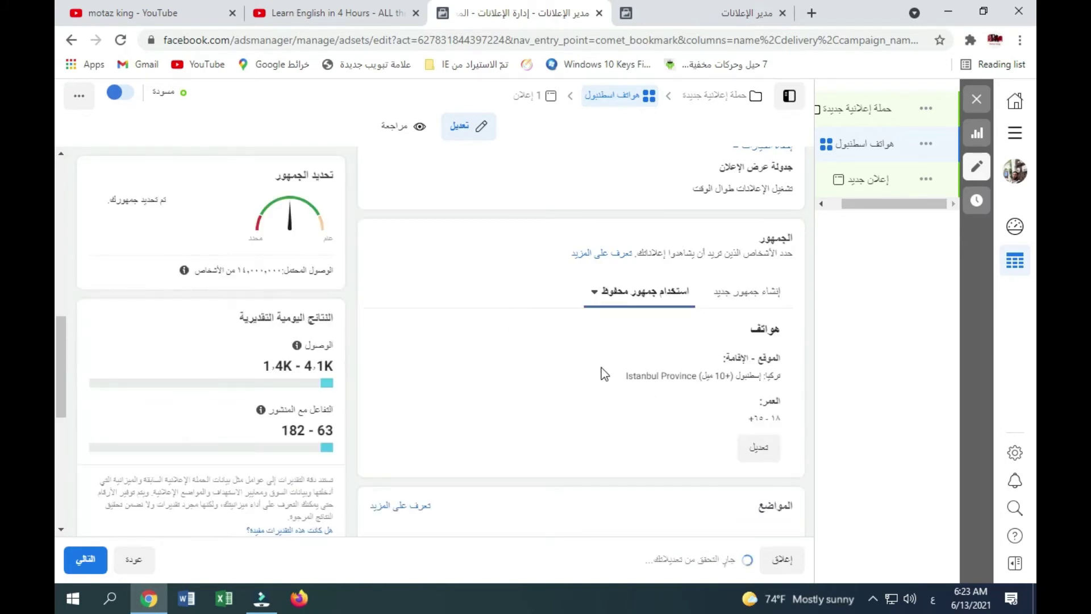
scroll(596, 341, down, 3)
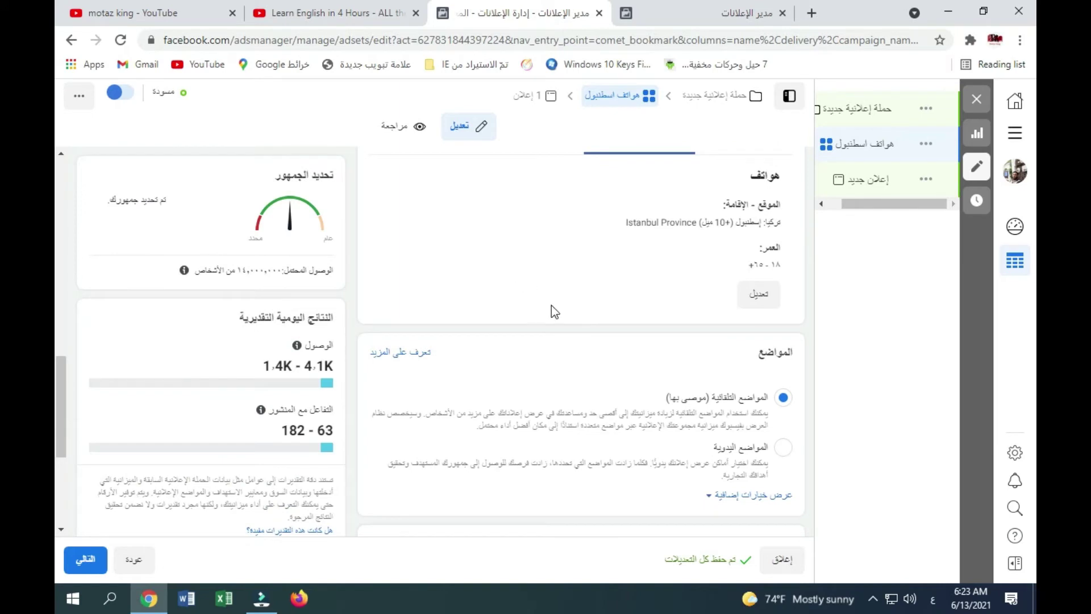
scroll(554, 306, up, 3)
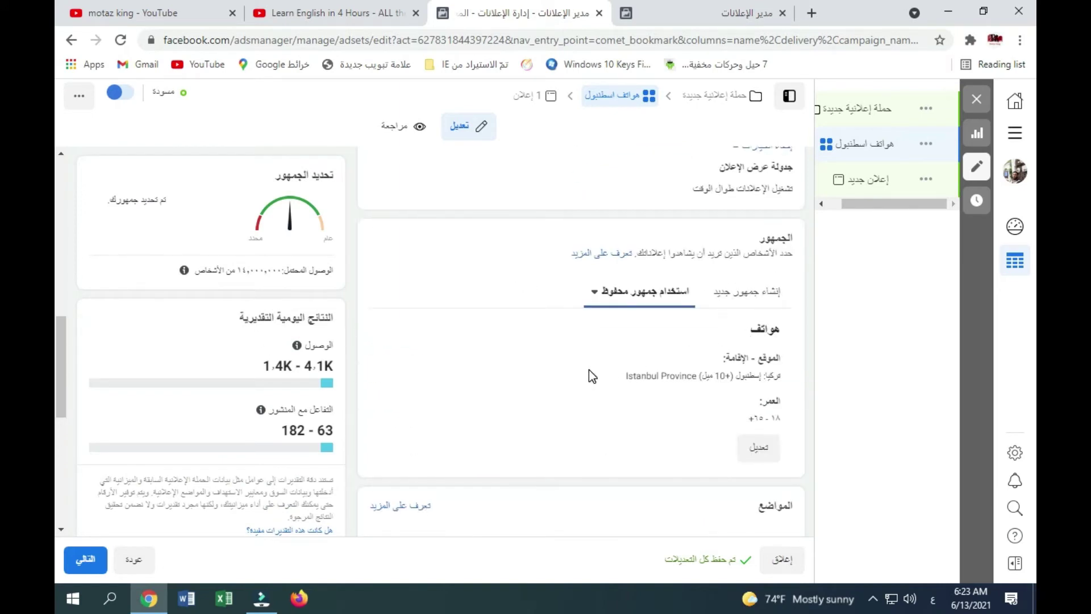
Step: Set the ad set's optional cost control amount to 75 TRY, keeping automatic placements
scroll(589, 375, down, 1)
scroll(588, 374, down, 1)
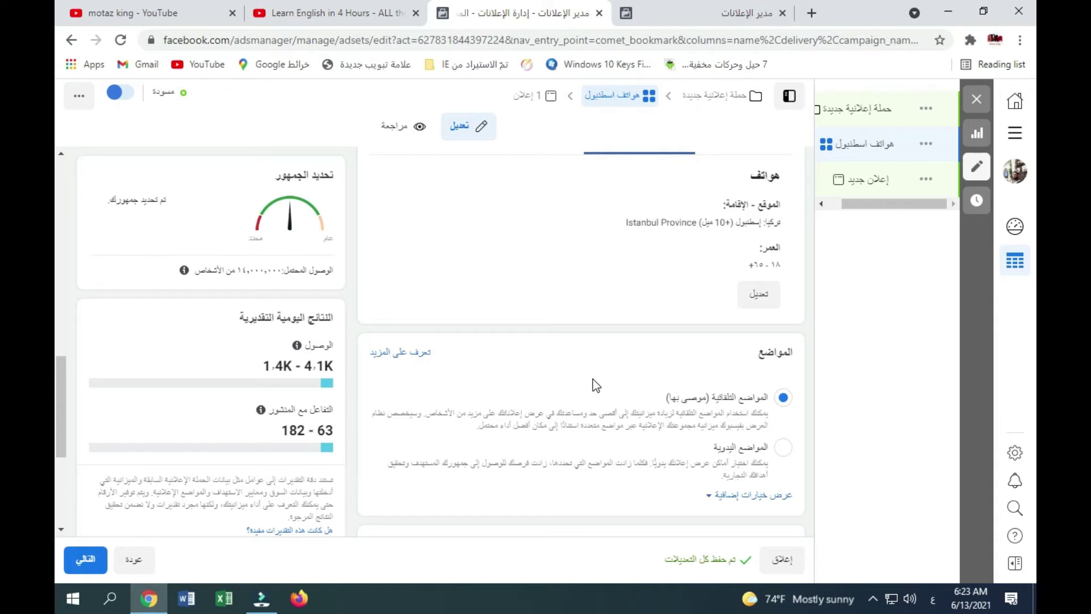
scroll(592, 381, down, 3)
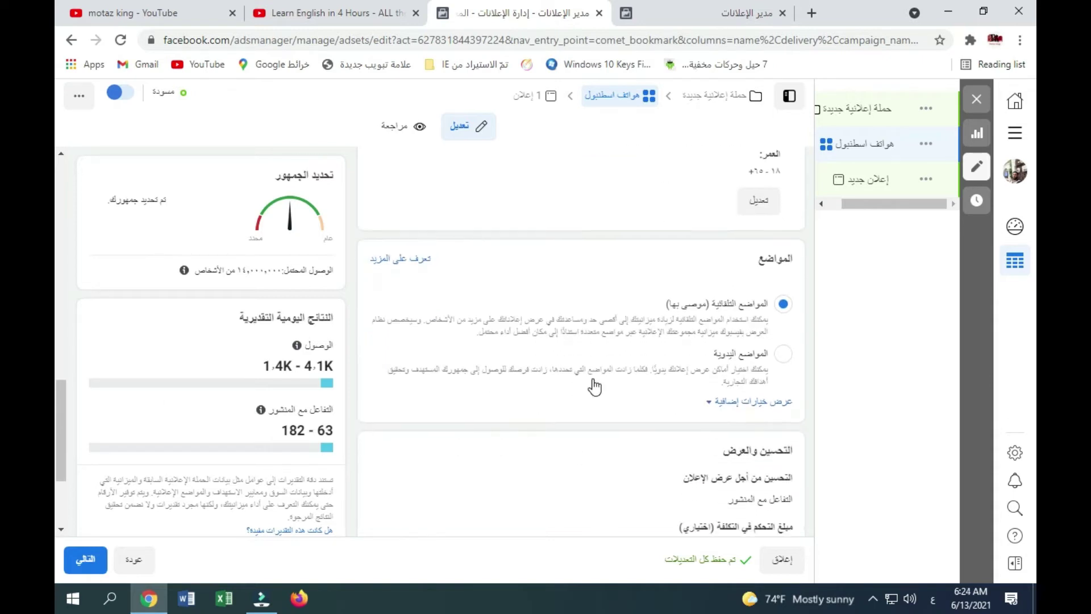
scroll(594, 386, down, 1)
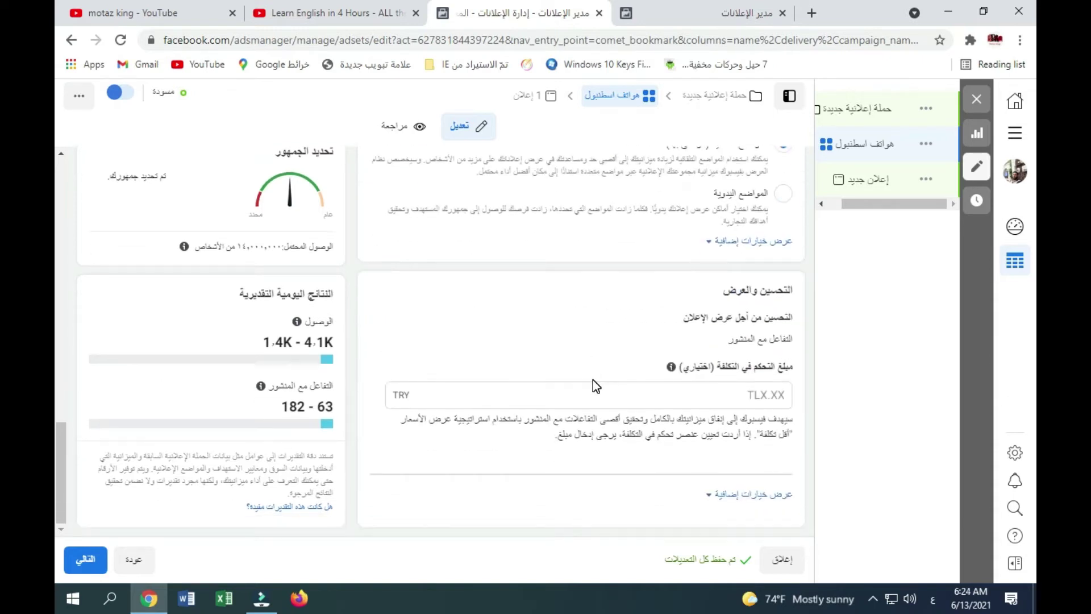
click(700, 398)
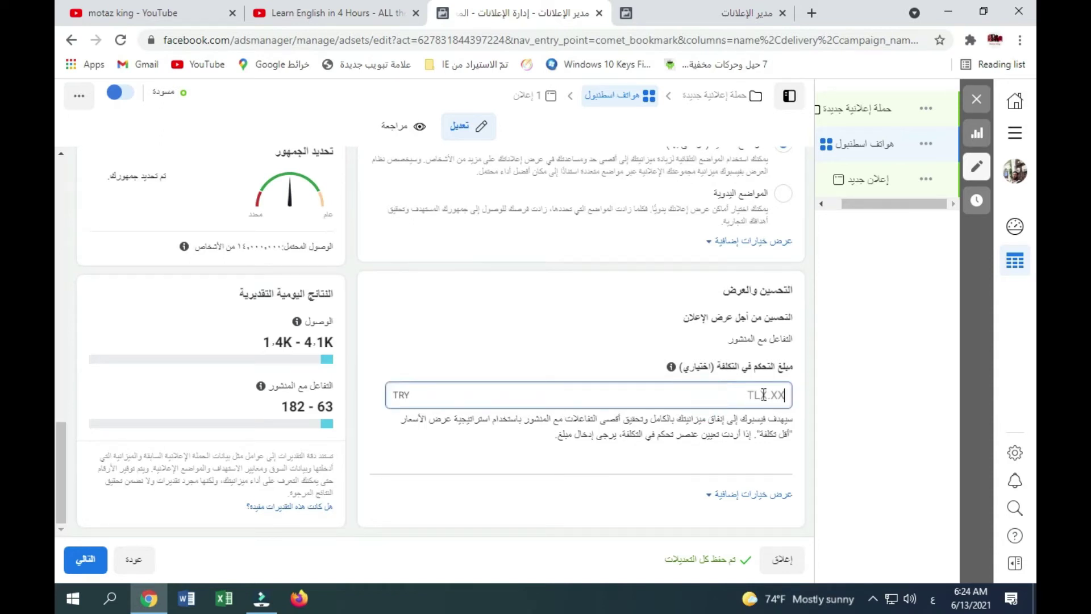
text(100)
key(BackSpace)
key(BackSpace)
key(BackSpace)
text(75)
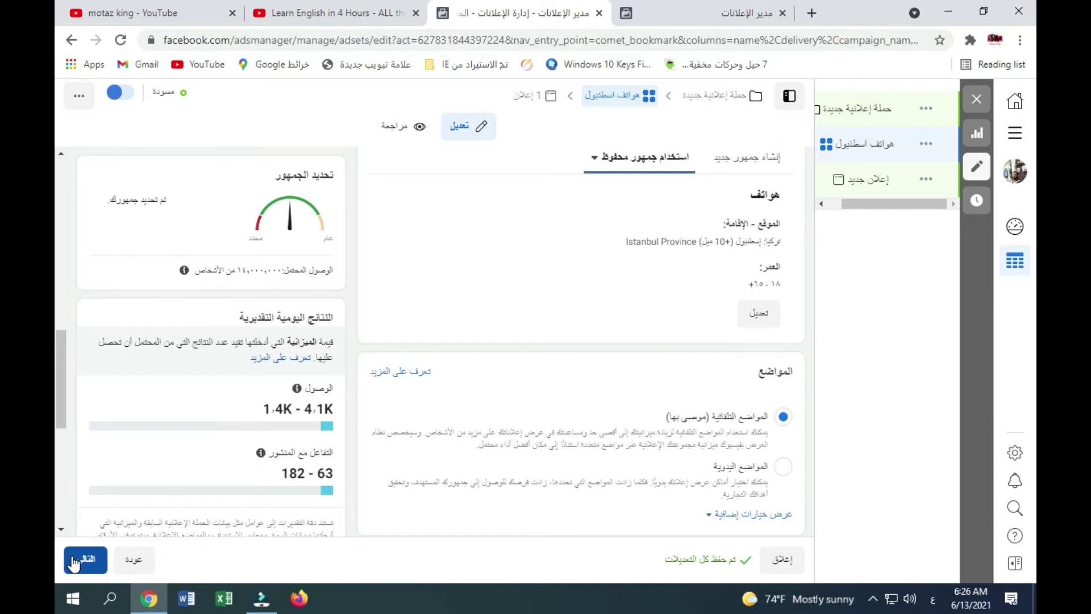
Step: Continue to the new ad and use the 2021/06/13 Redmi Note 10S album post from Facebook as its existing post
click(73, 562)
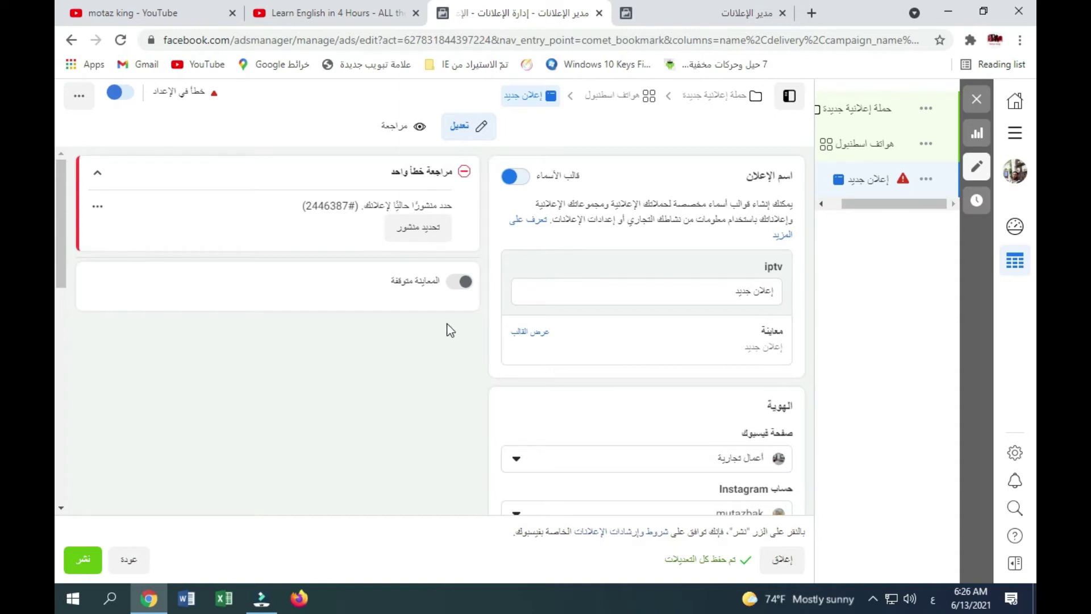
scroll(445, 361, down, 5)
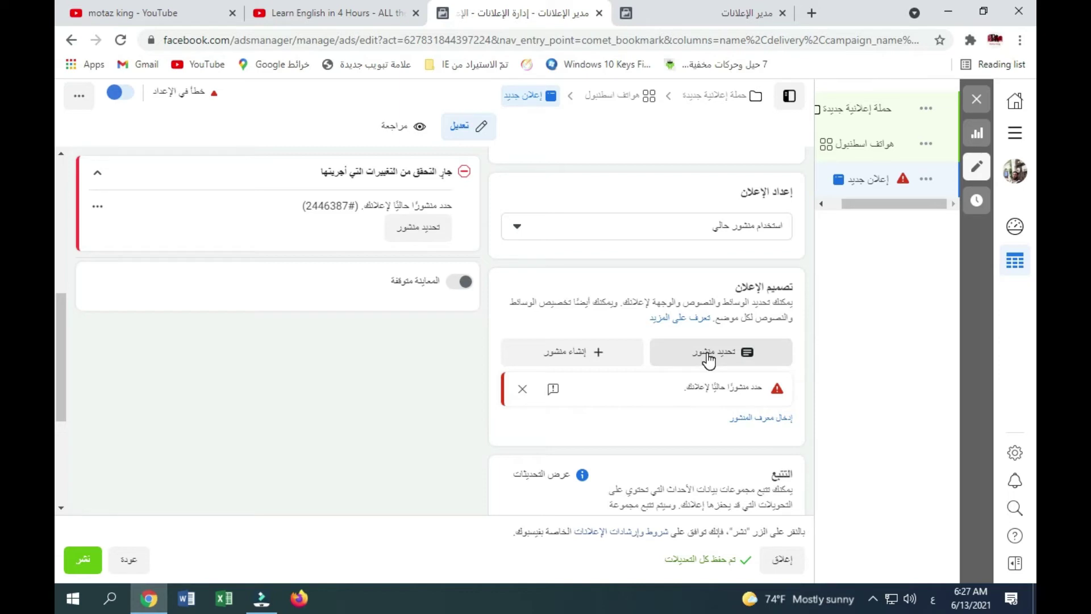
click(708, 359)
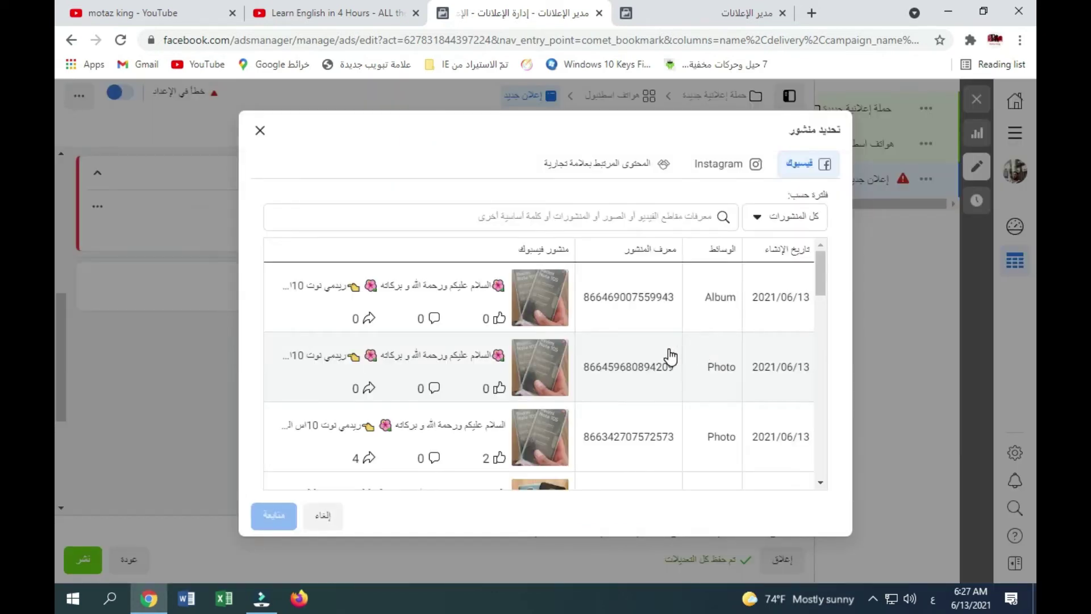
scroll(622, 384, down, 5)
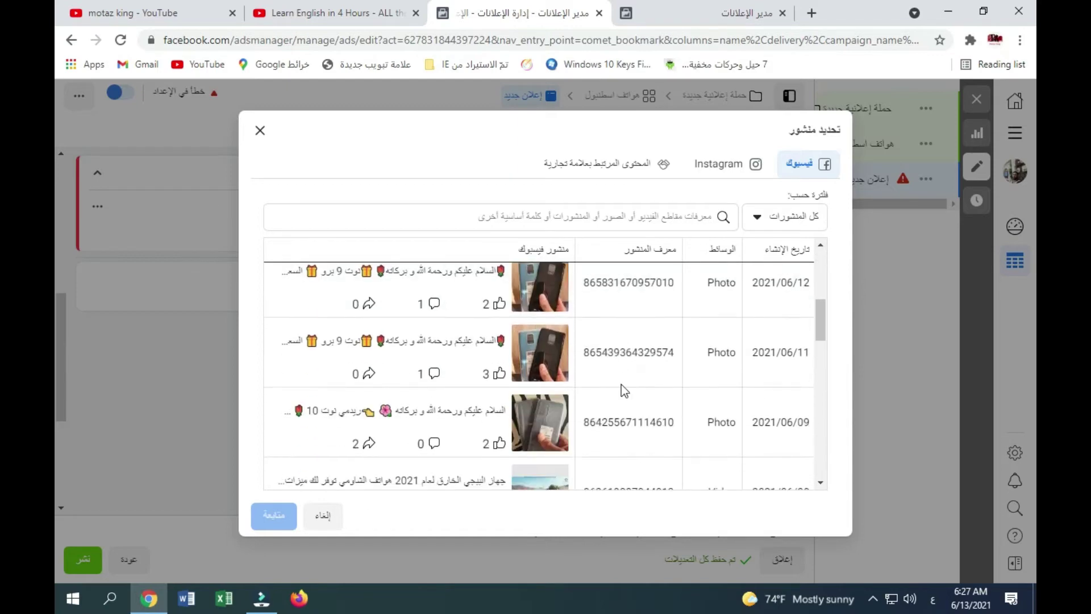
scroll(622, 384, down, 2)
scroll(621, 384, up, 7)
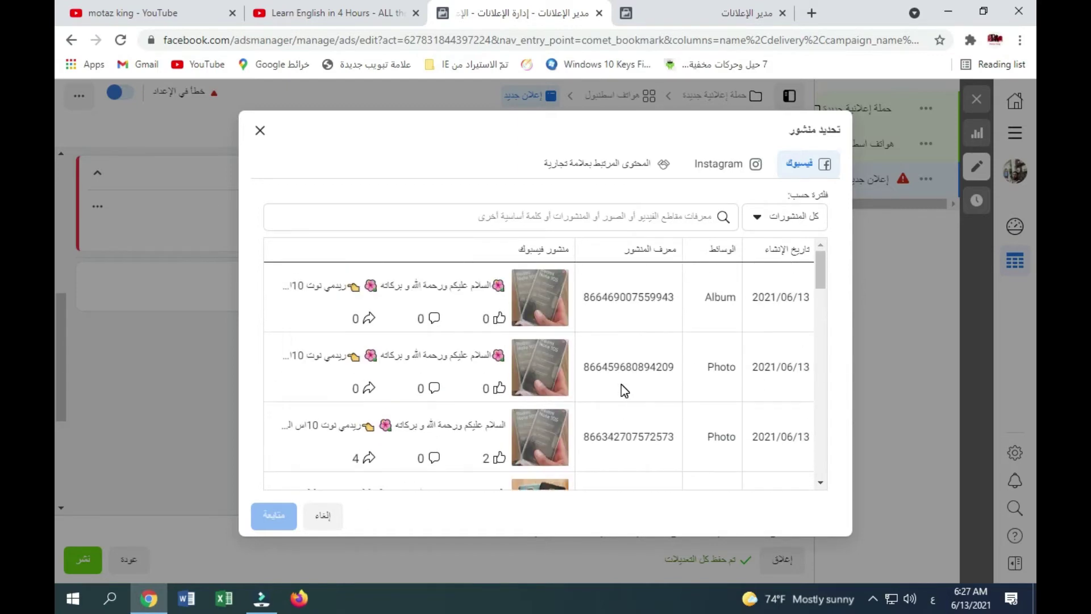
click(539, 314)
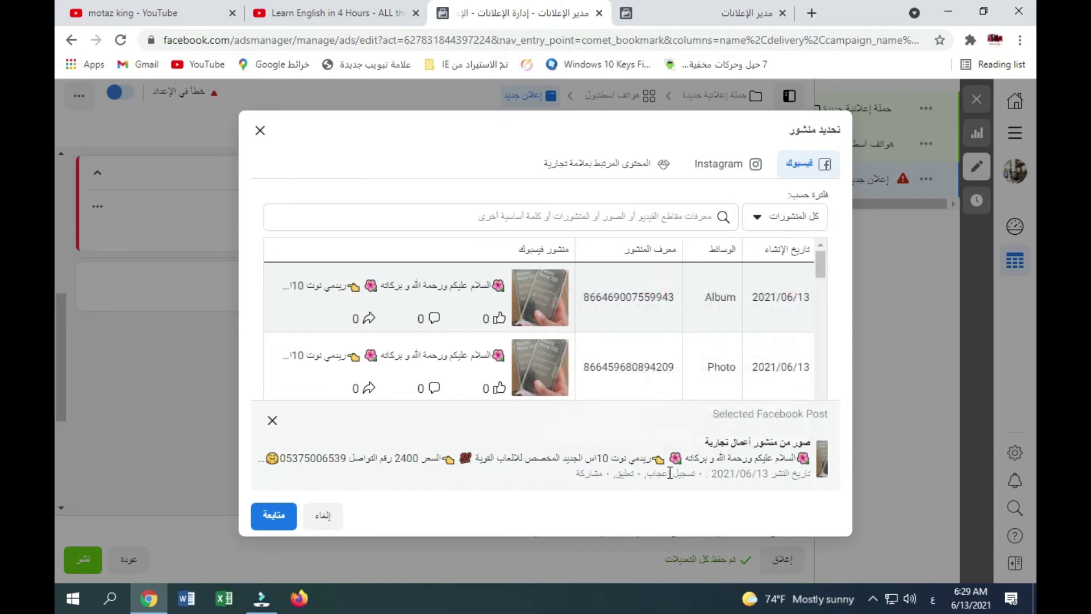
click(278, 517)
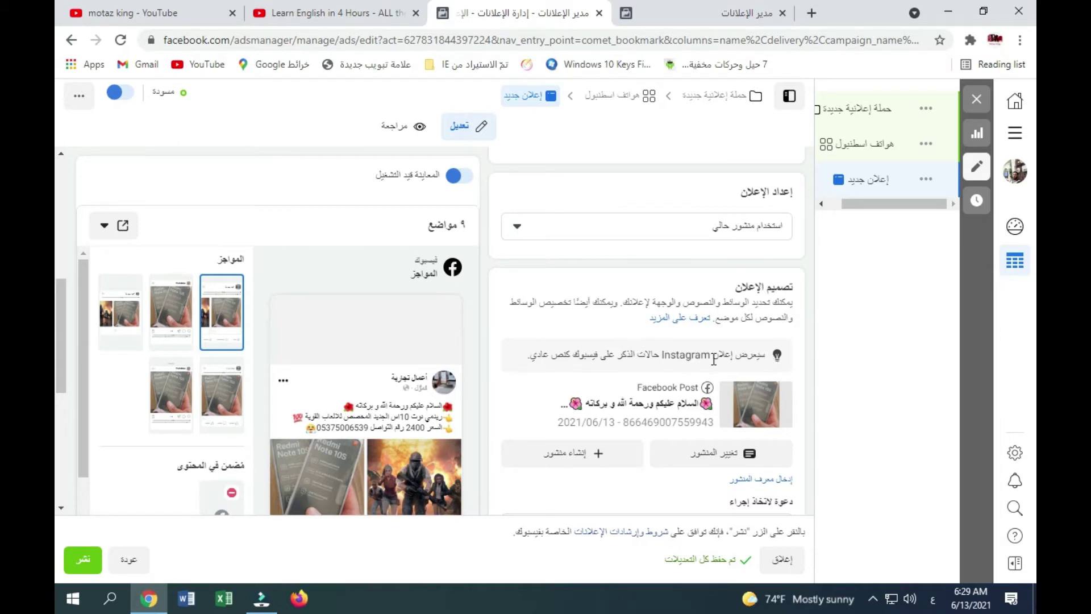
Step: Set the ad's call to action to Send Message (إرسال رسالة) and update the original post with that button
click(744, 357)
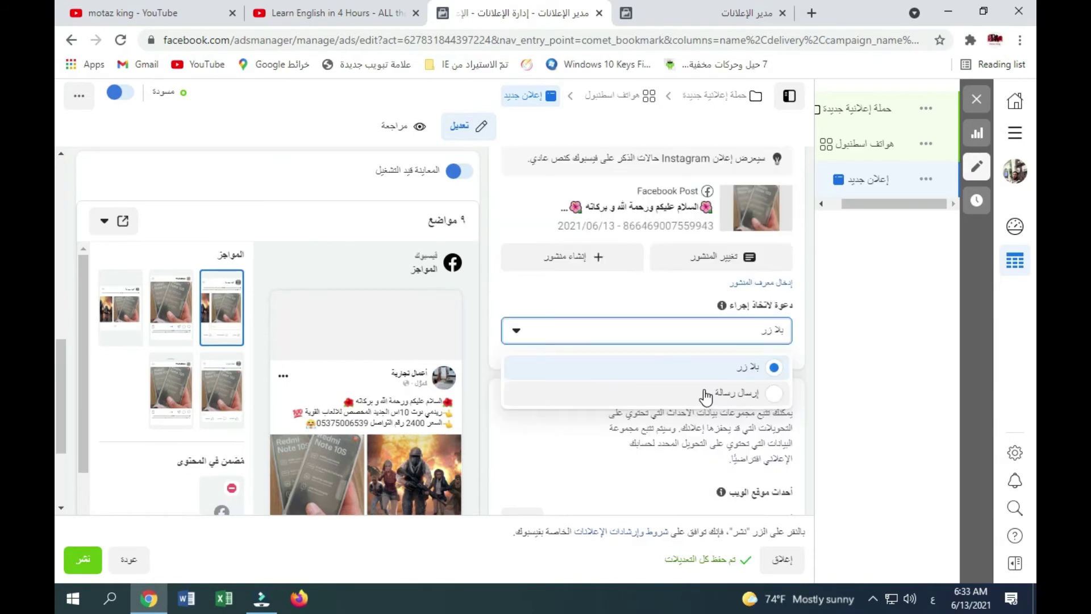
click(706, 394)
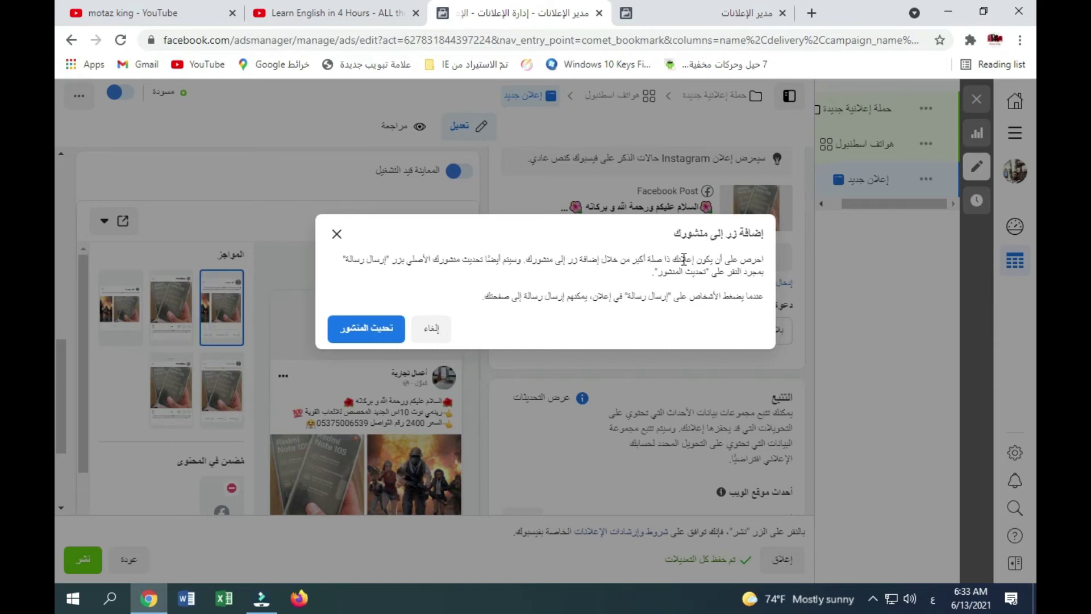
key(Return)
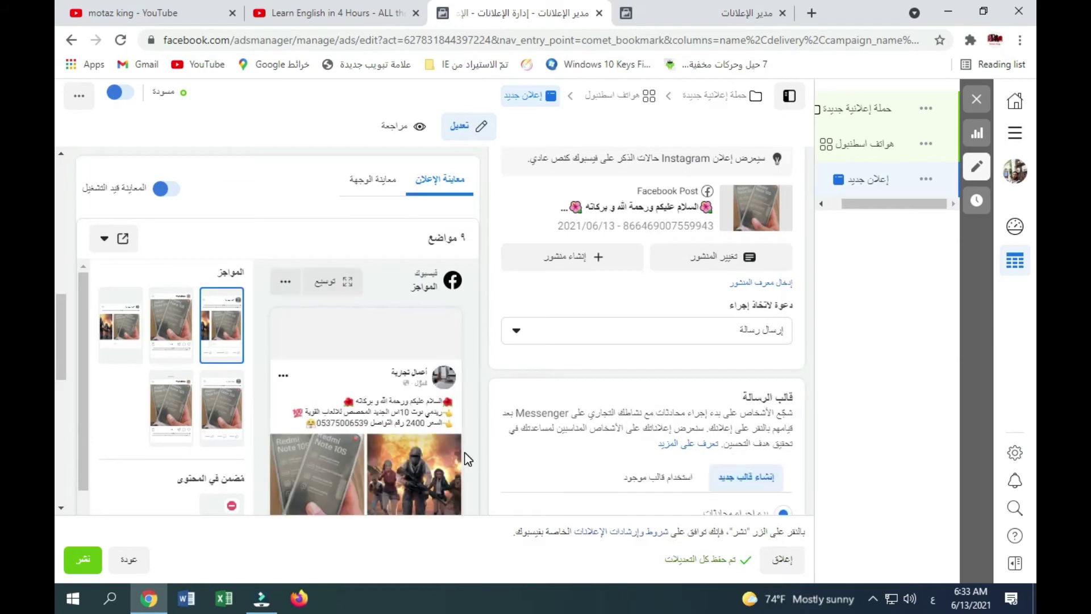
scroll(425, 434, down, 5)
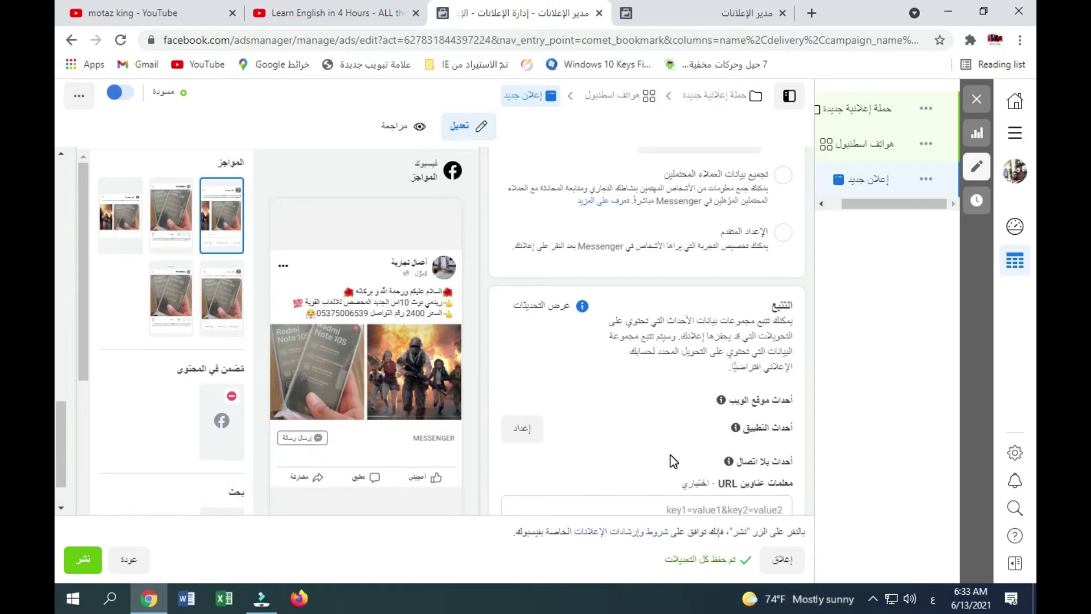
scroll(672, 461, up, 4)
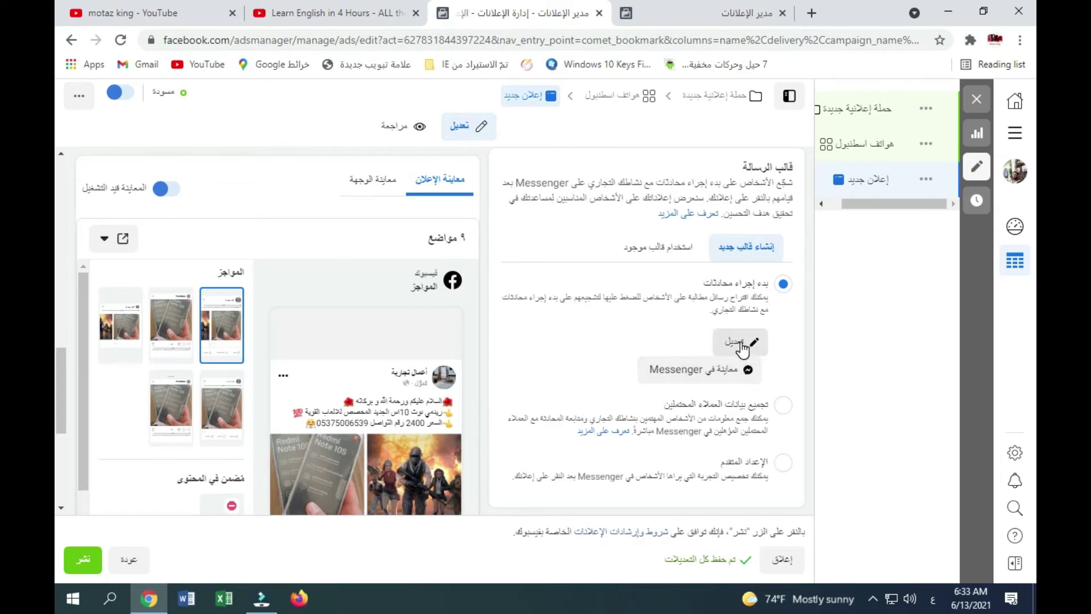
Step: Review the ad set's audience, placements and cost control, then return to the ad and check its placement previews
click(129, 559)
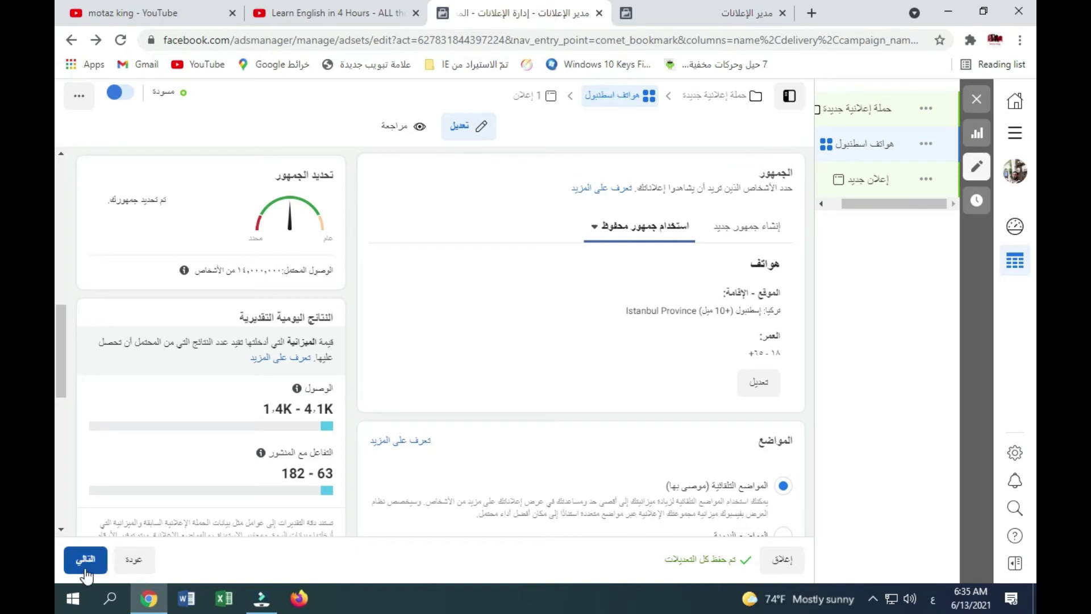
scroll(363, 454, down, 10)
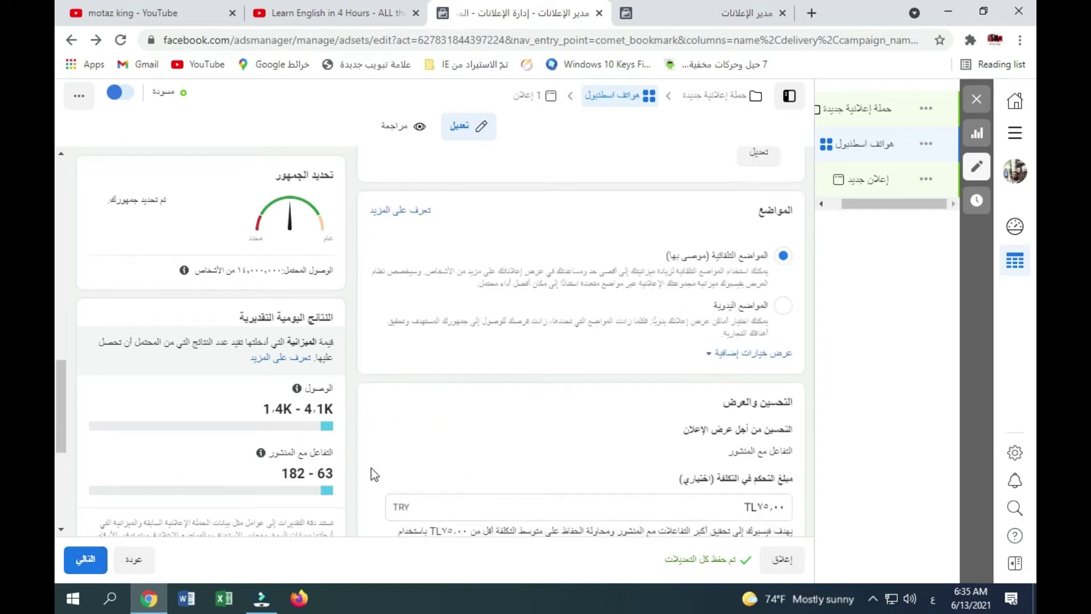
click(82, 561)
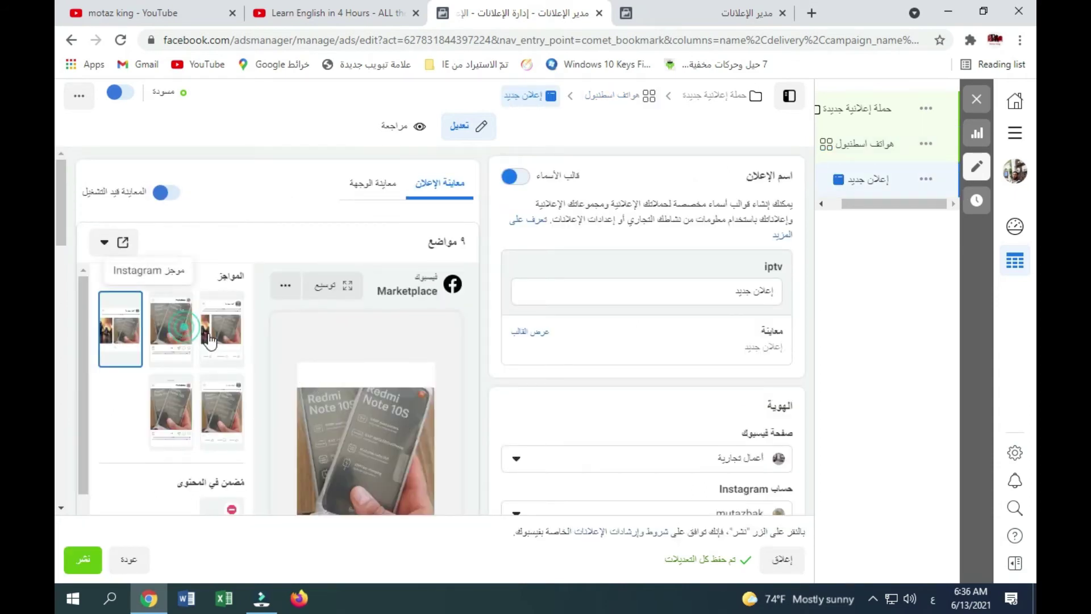
click(186, 335)
click(667, 463)
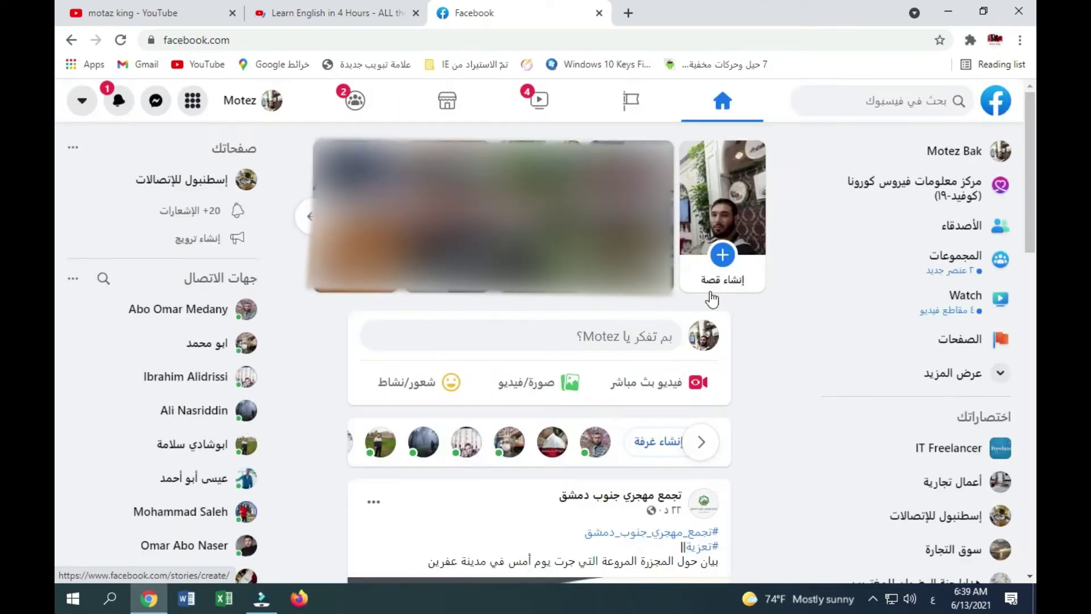
Step: Open the list of managed pages (الصفحات) from the Facebook home feed
click(961, 341)
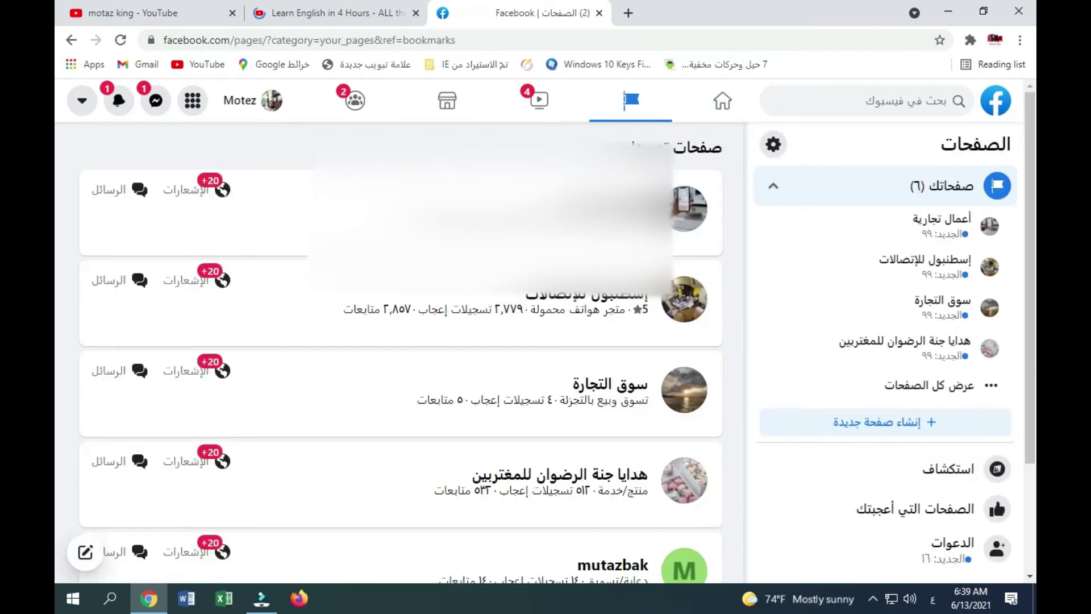
Step: Return to the home feed and open Business Suite (مجموعة أدوات الأعمال) from the expanded list of shortcuts
key(alt+Left)
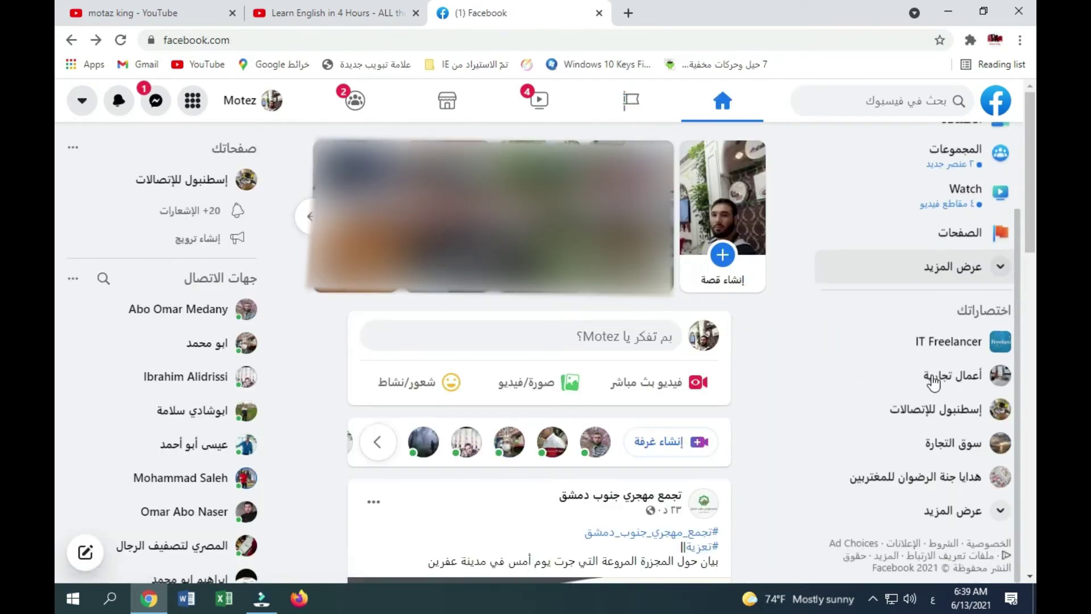
click(933, 385)
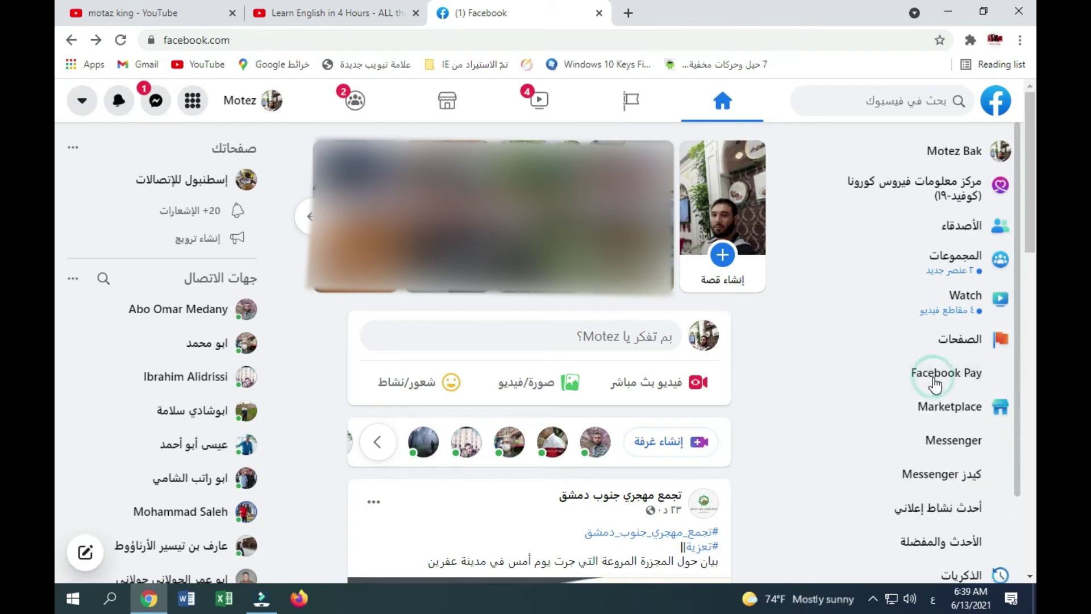
scroll(936, 386, down, 3)
scroll(936, 386, down, 1)
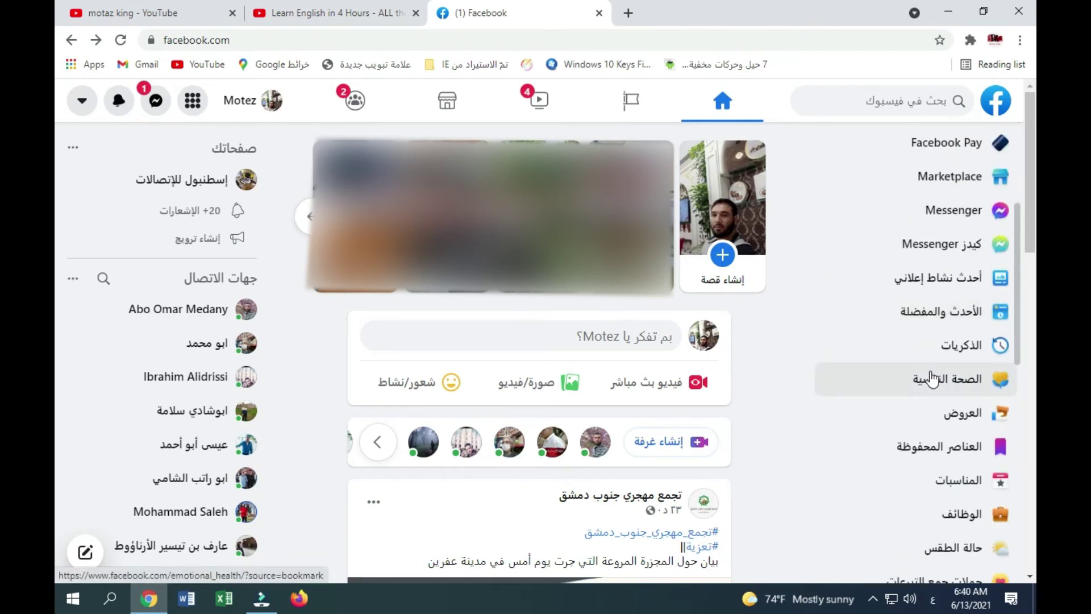
scroll(936, 392, down, 2)
scroll(936, 393, down, 5)
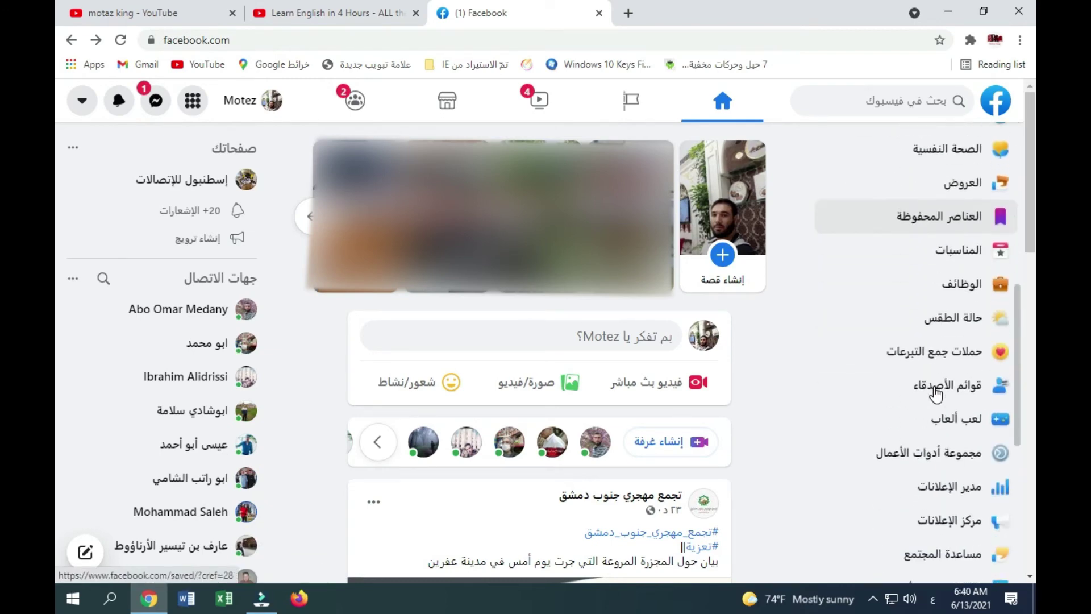
scroll(936, 392, down, 3)
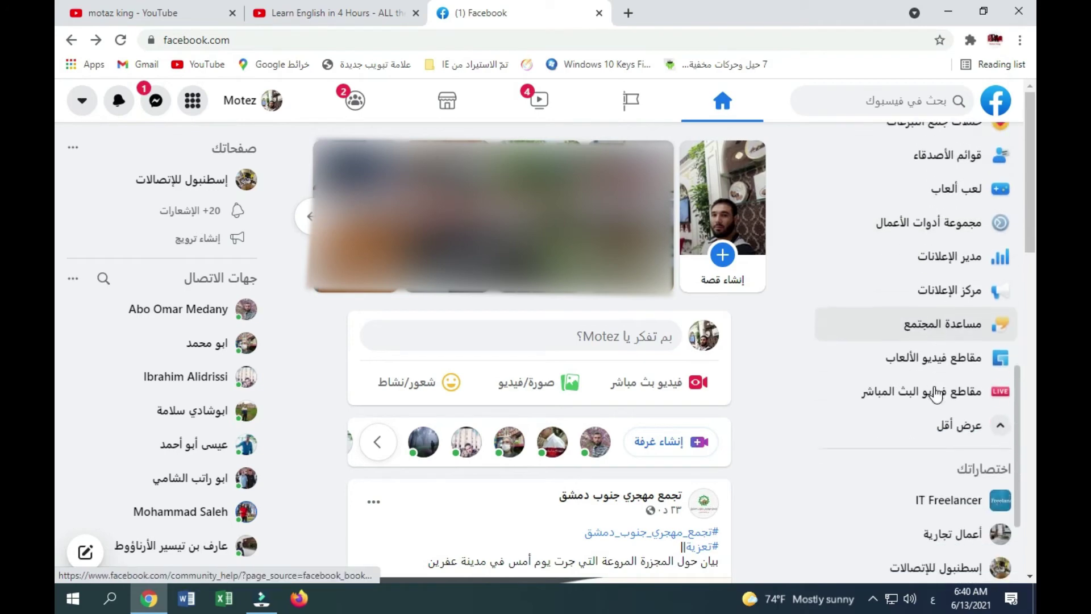
click(943, 236)
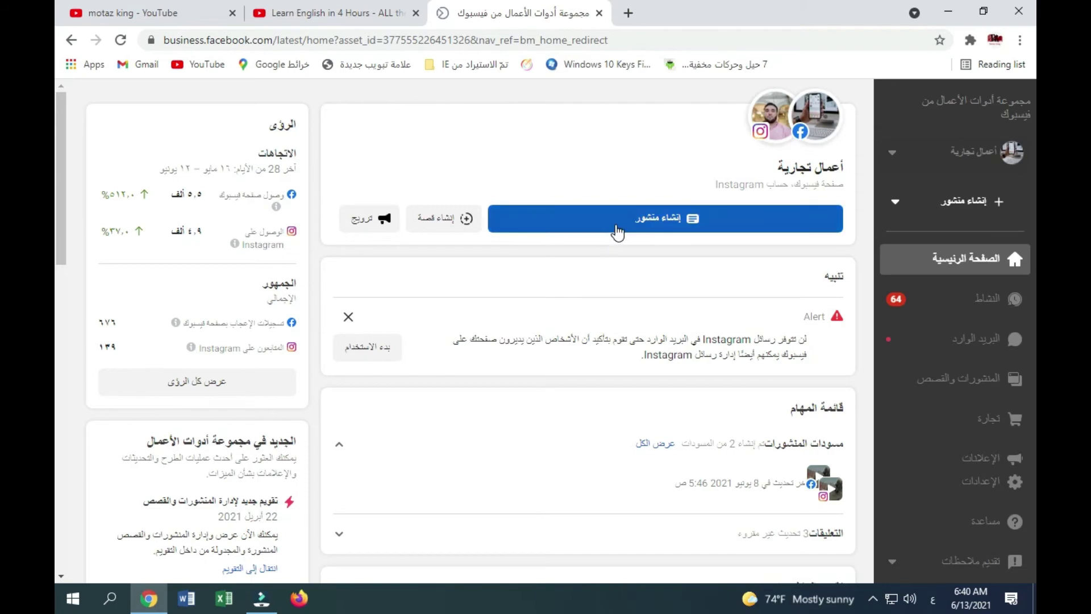
Step: Start promoting the Facebook post of 2021/06/13 at 5:29 from the recent posts (أحدث المنشورات)
scroll(563, 403, down, 7)
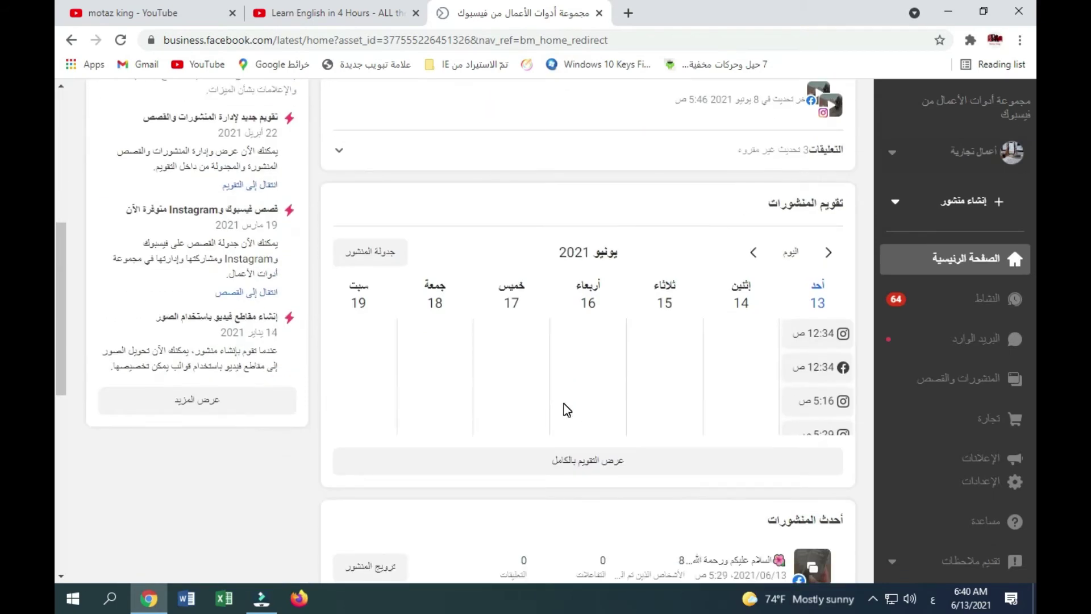
scroll(574, 428, down, 5)
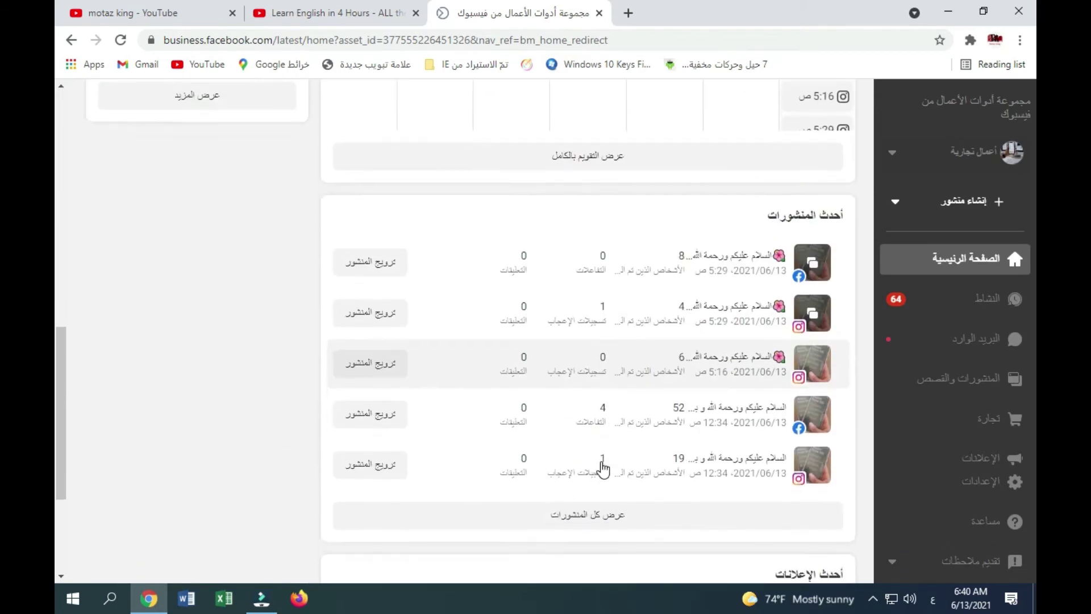
scroll(603, 469, up, 3)
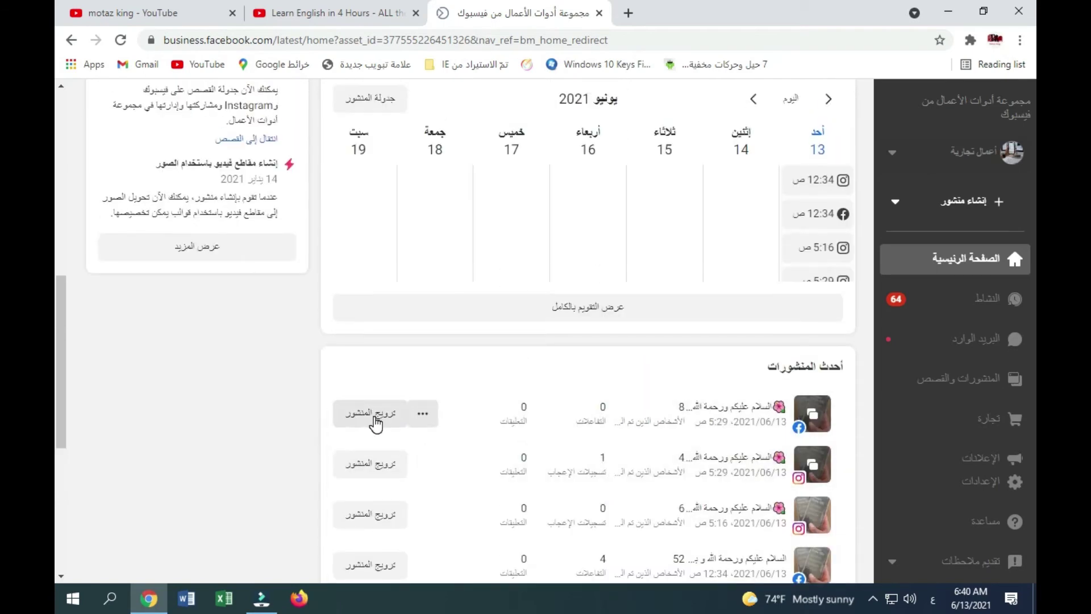
click(375, 421)
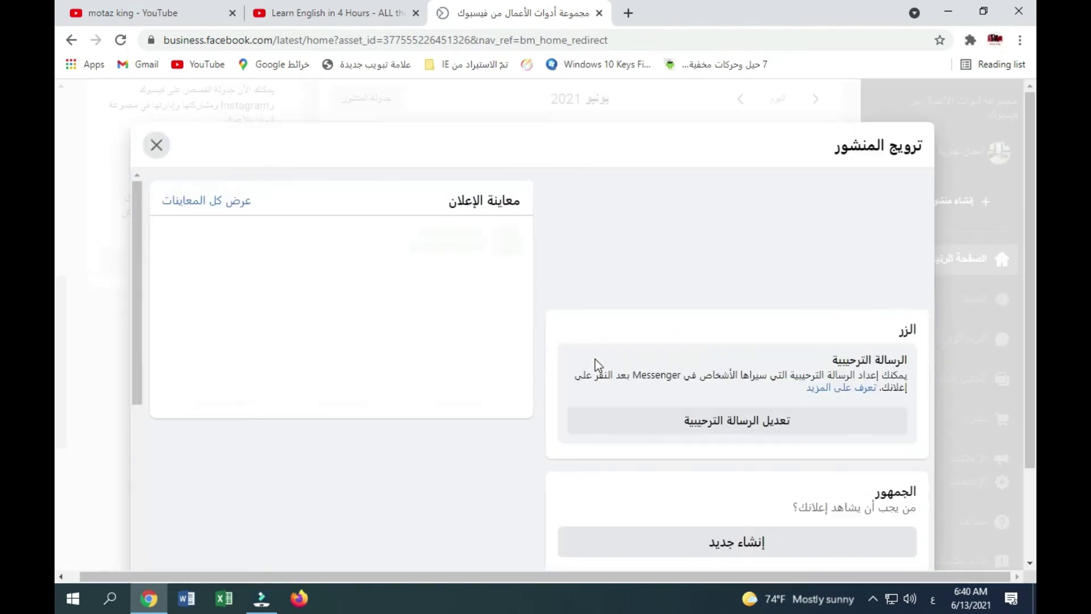
Step: Look through the promotion settings and choose the saved audience هواتف for the post
scroll(705, 324, down, 2)
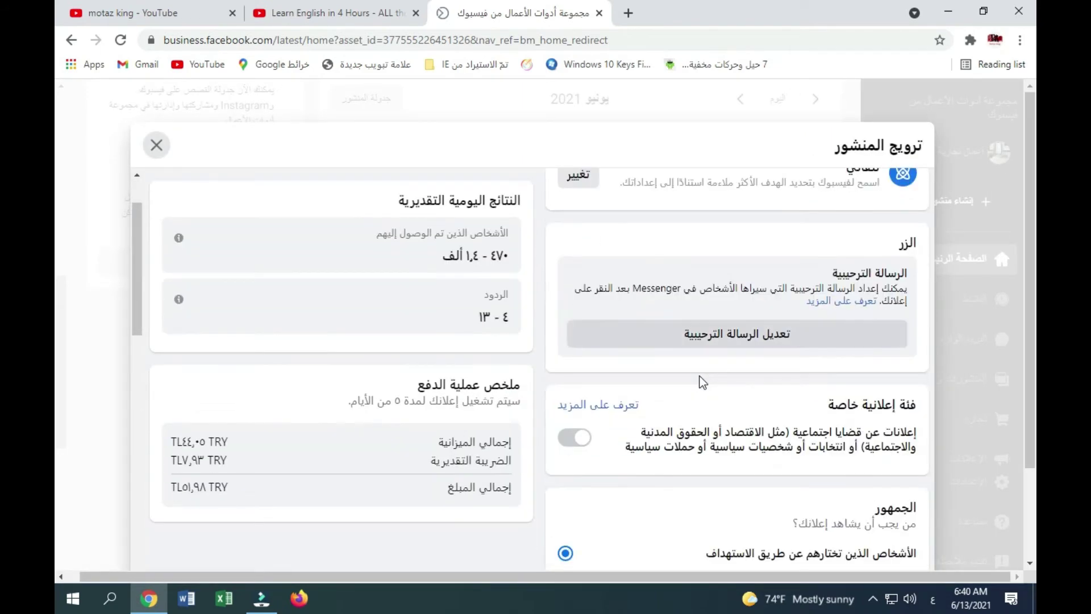
scroll(700, 414, down, 4)
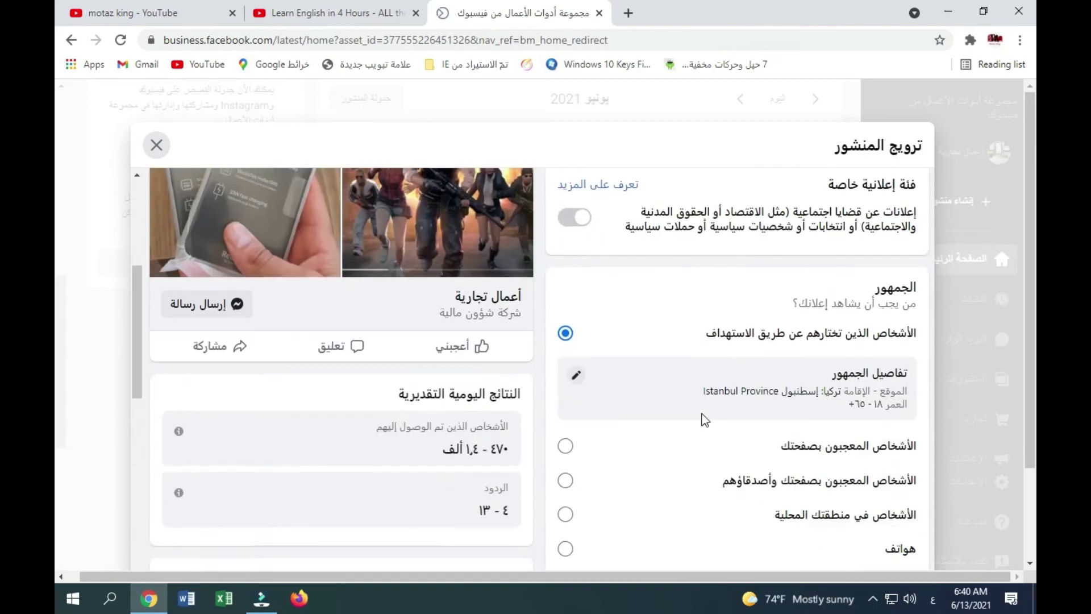
scroll(701, 413, up, 5)
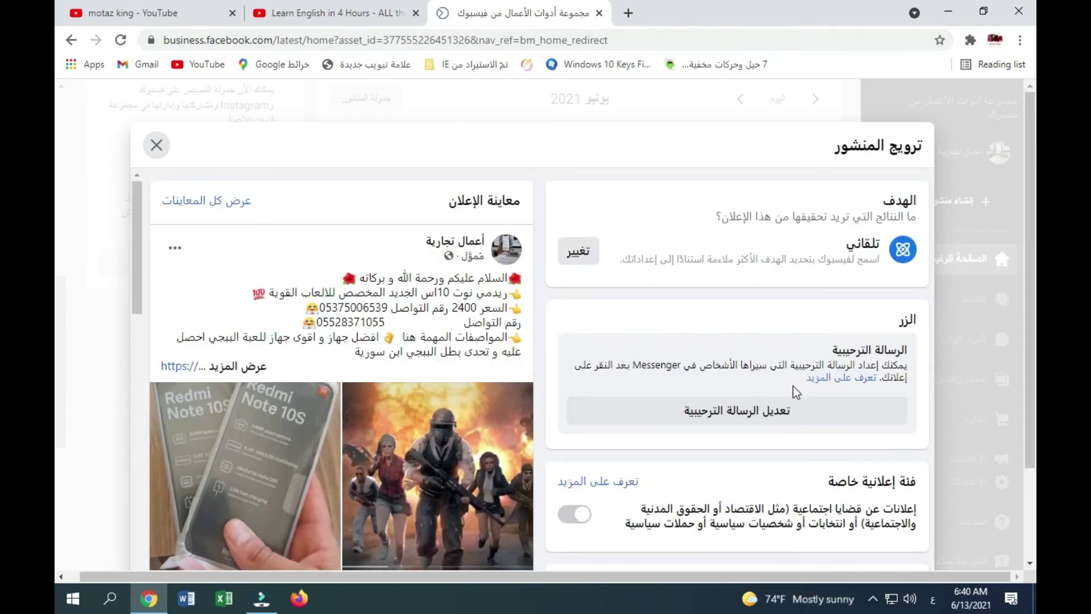
scroll(793, 385, down, 5)
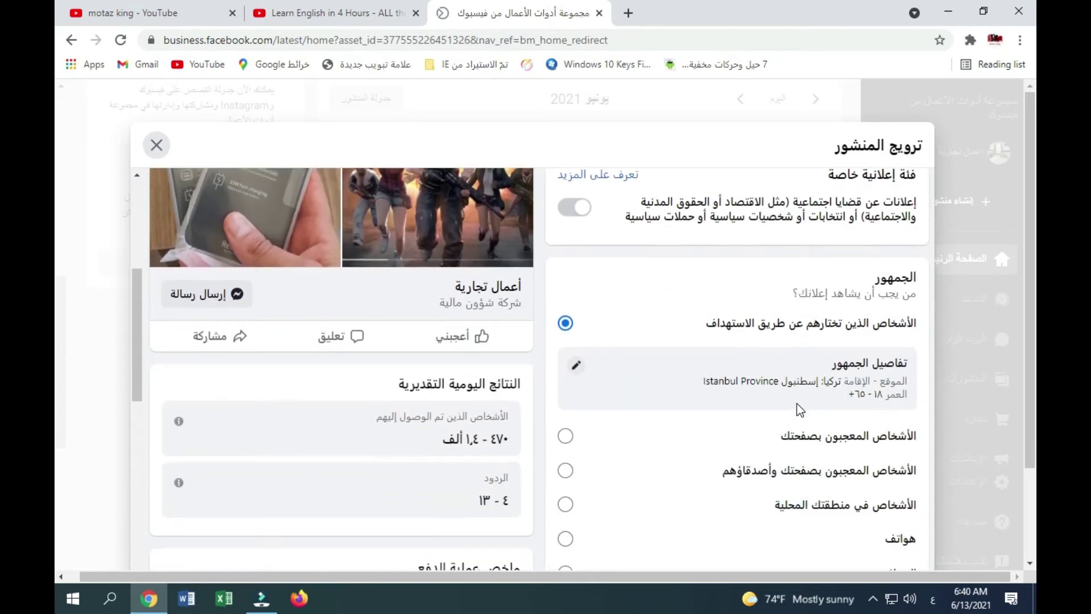
scroll(800, 409, down, 3)
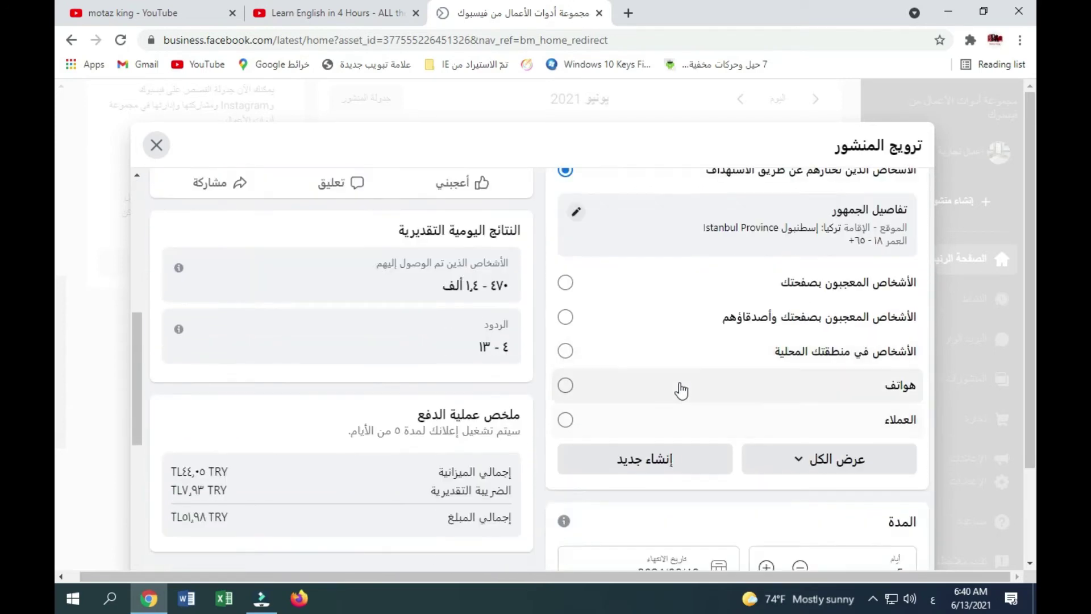
click(565, 386)
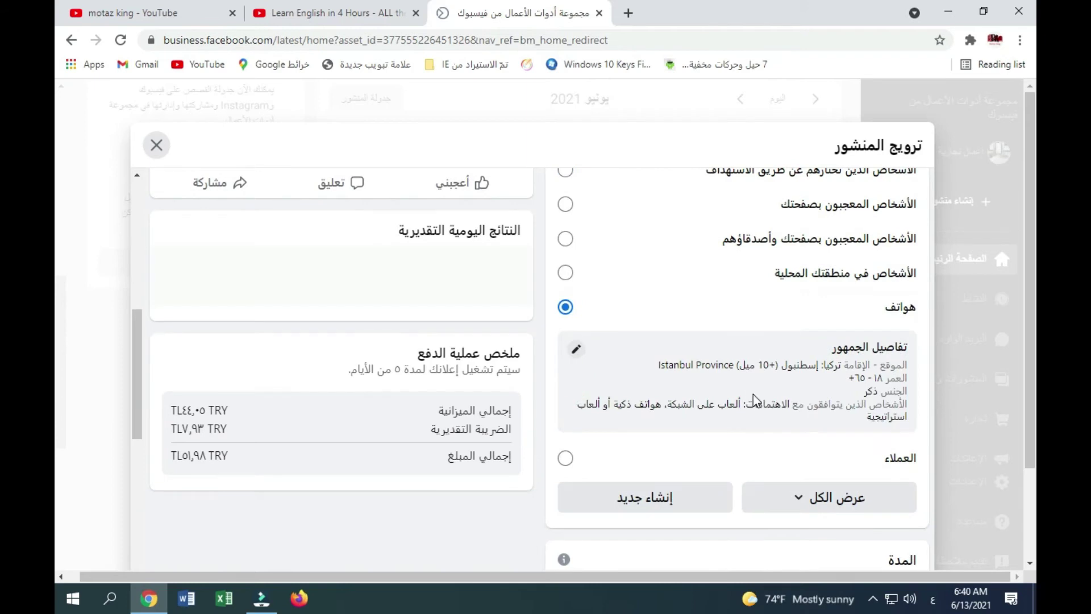
scroll(833, 458, down, 3)
scroll(833, 457, up, 4)
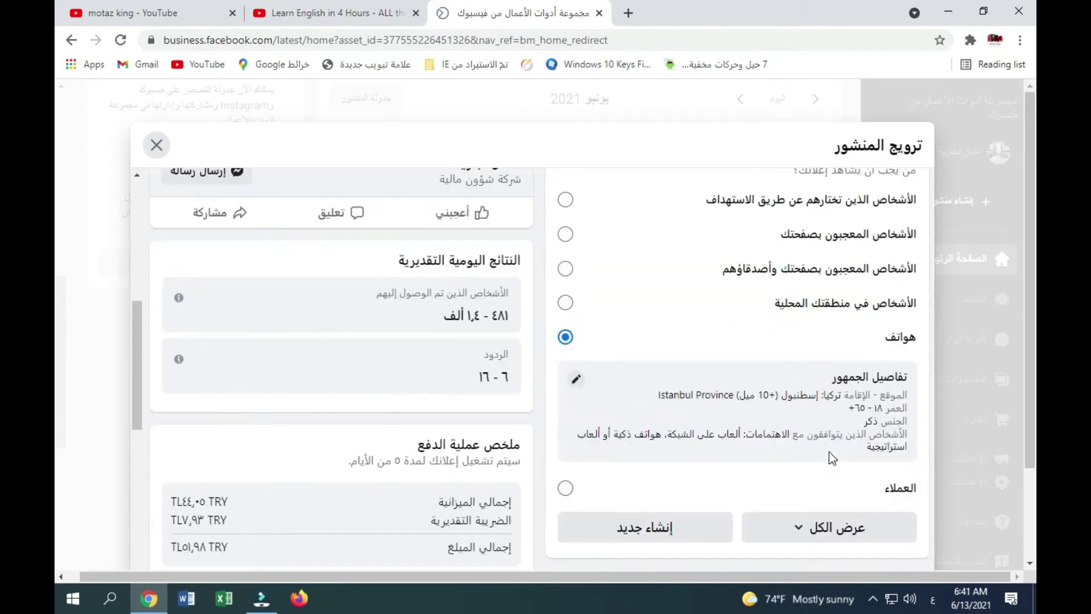
Step: Examine the gender, age, location and interests of the هواتف audience, then close its editor without saving
click(861, 364)
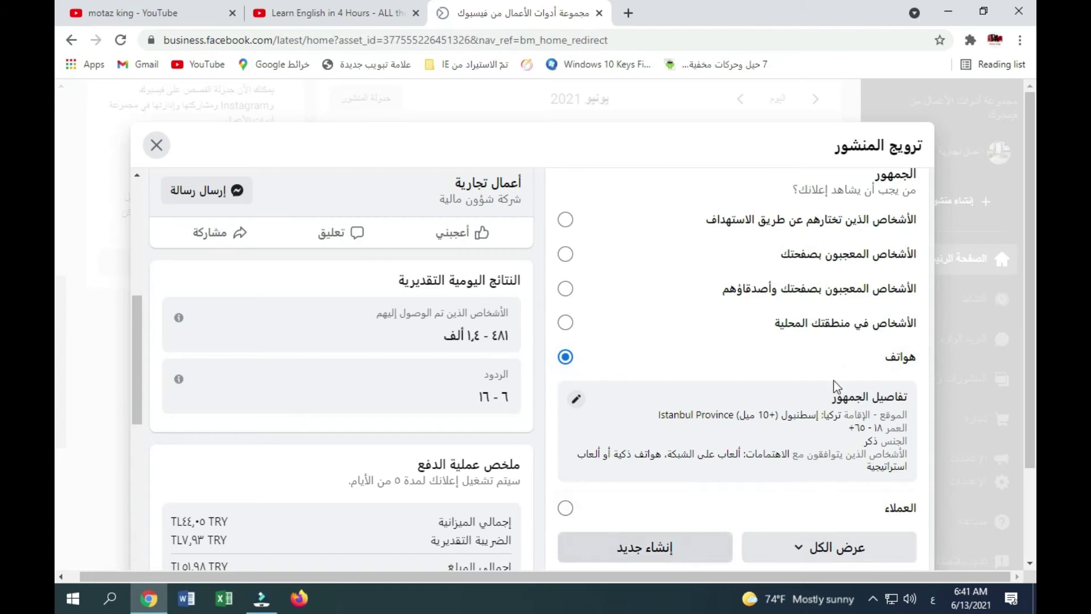
right_click(868, 359)
click(764, 373)
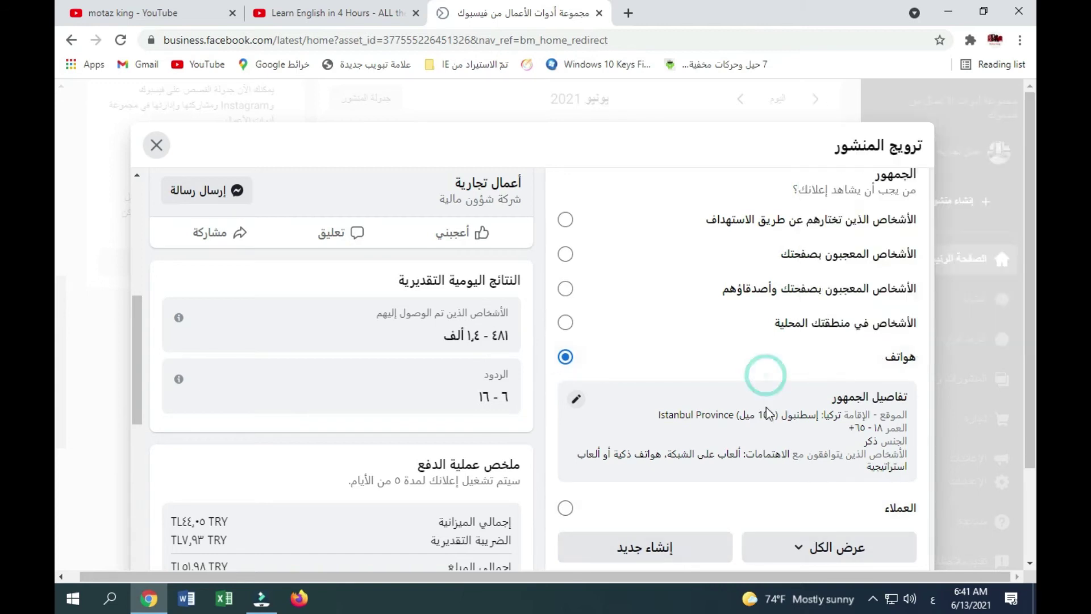
click(576, 399)
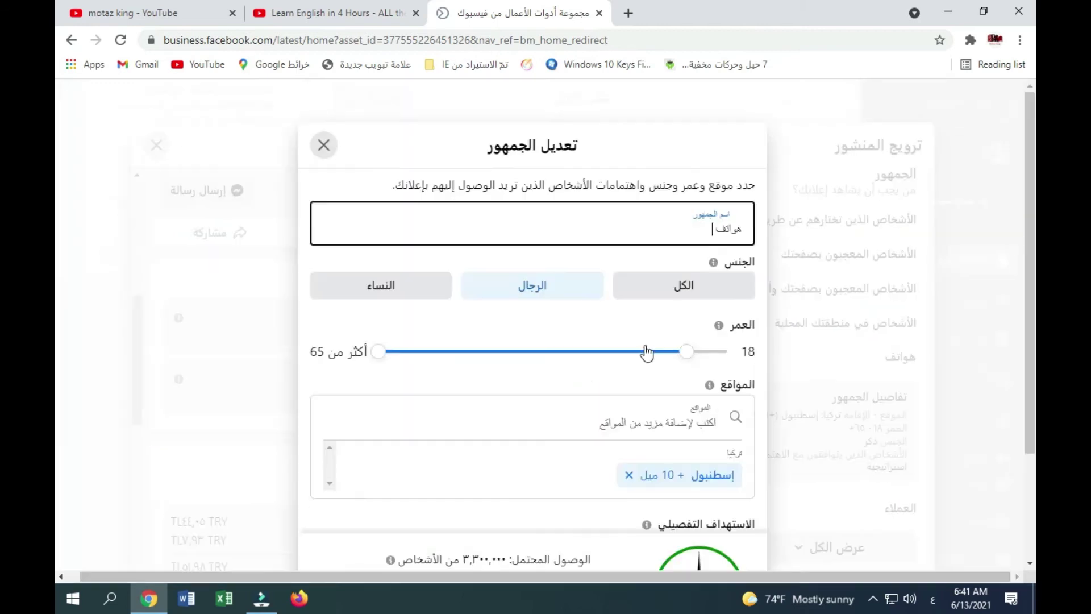
scroll(584, 383, down, 3)
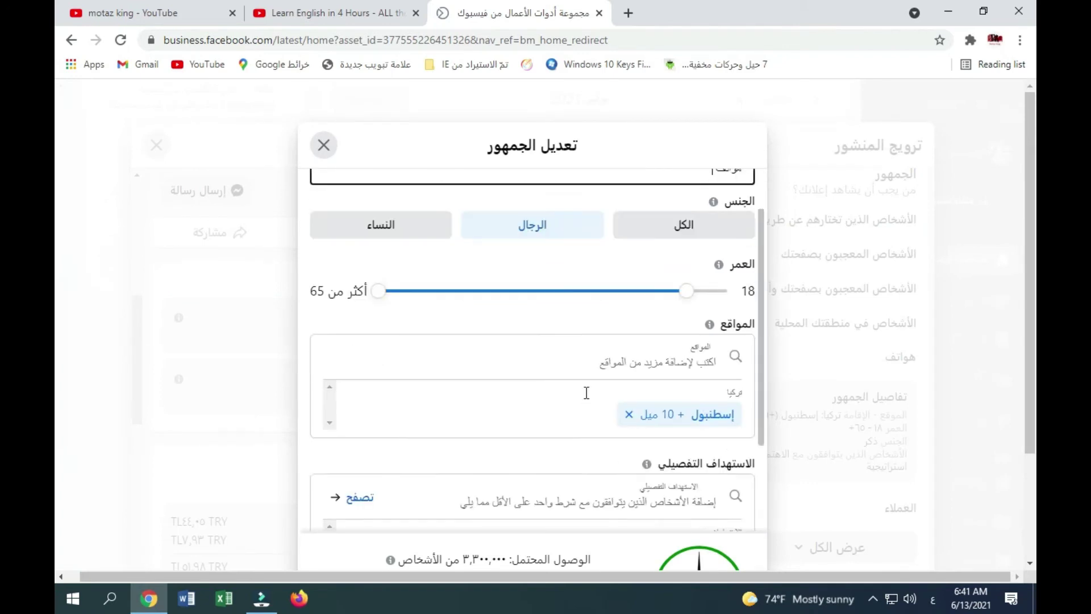
scroll(587, 393, down, 1)
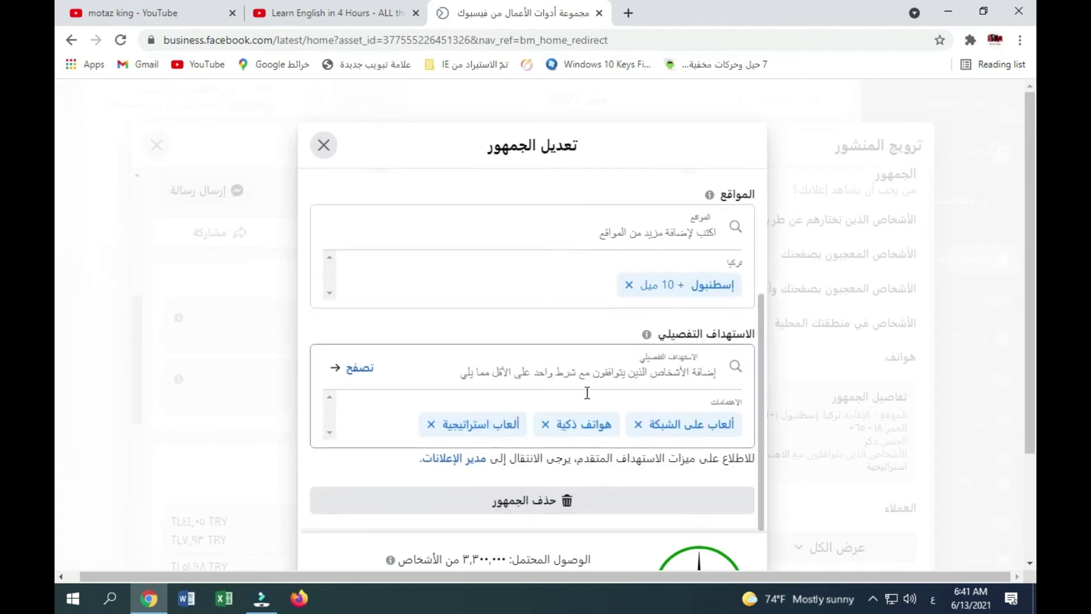
scroll(604, 482, up, 4)
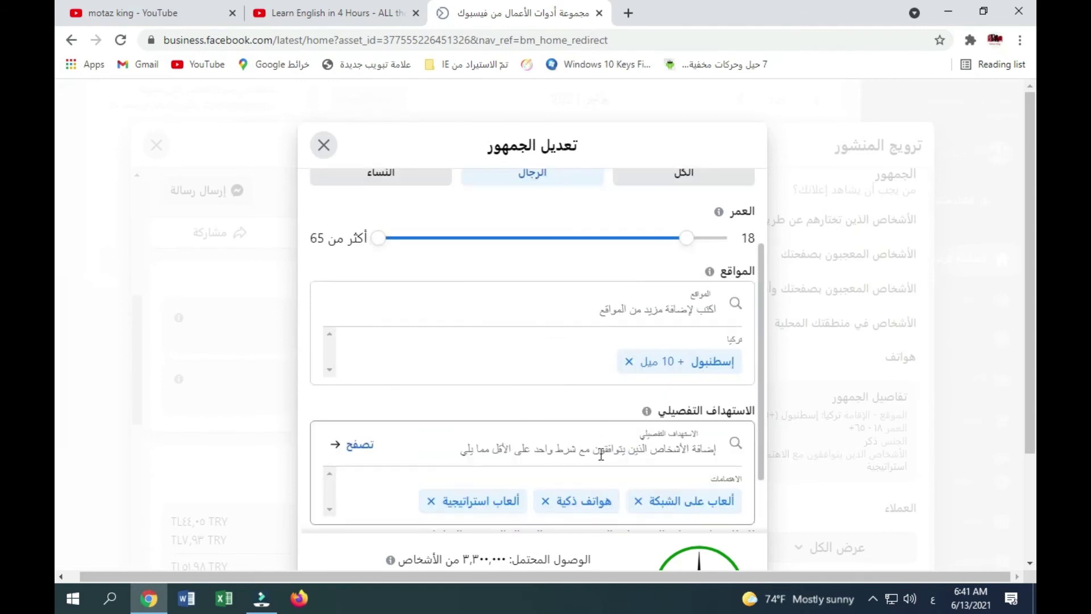
scroll(481, 390, down, 4)
scroll(259, 435, down, 3)
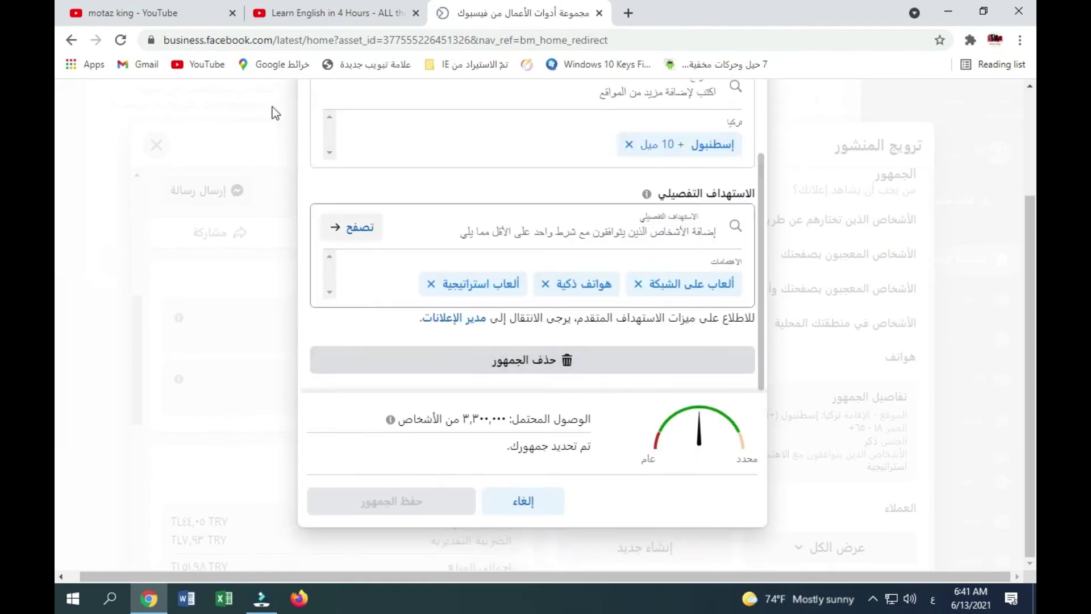
scroll(341, 318, up, 3)
click(323, 149)
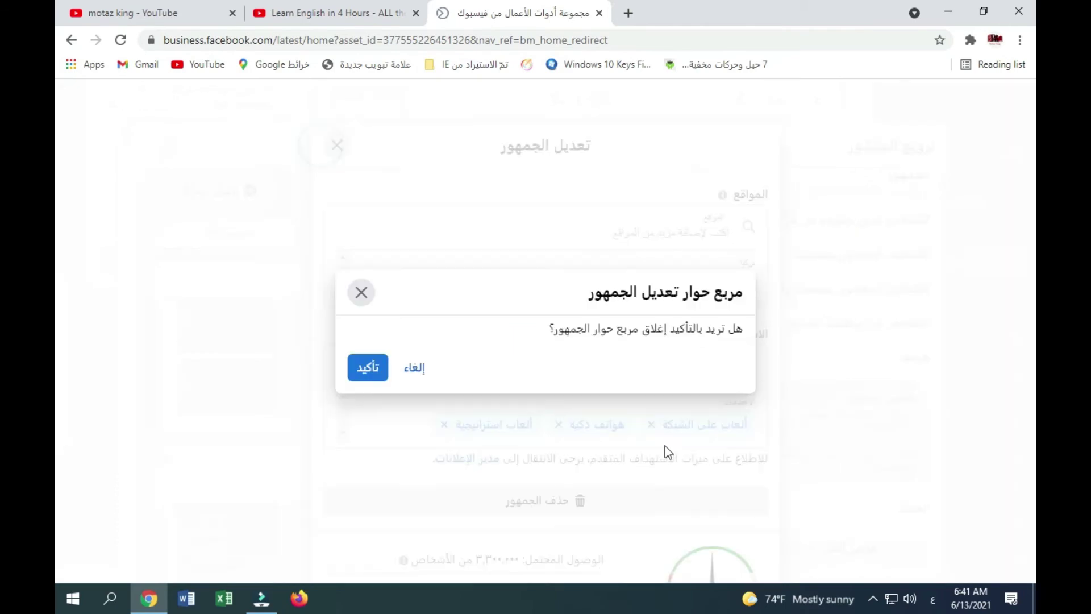
click(356, 373)
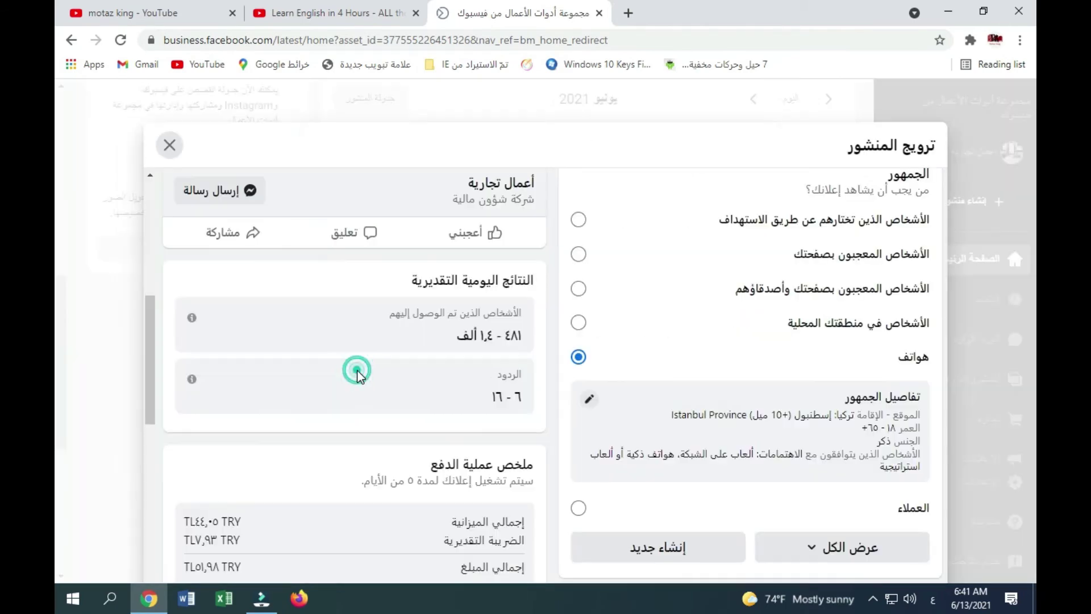
Step: Review the promotion's duration, total budget, audience details and goal
scroll(745, 470, down, 5)
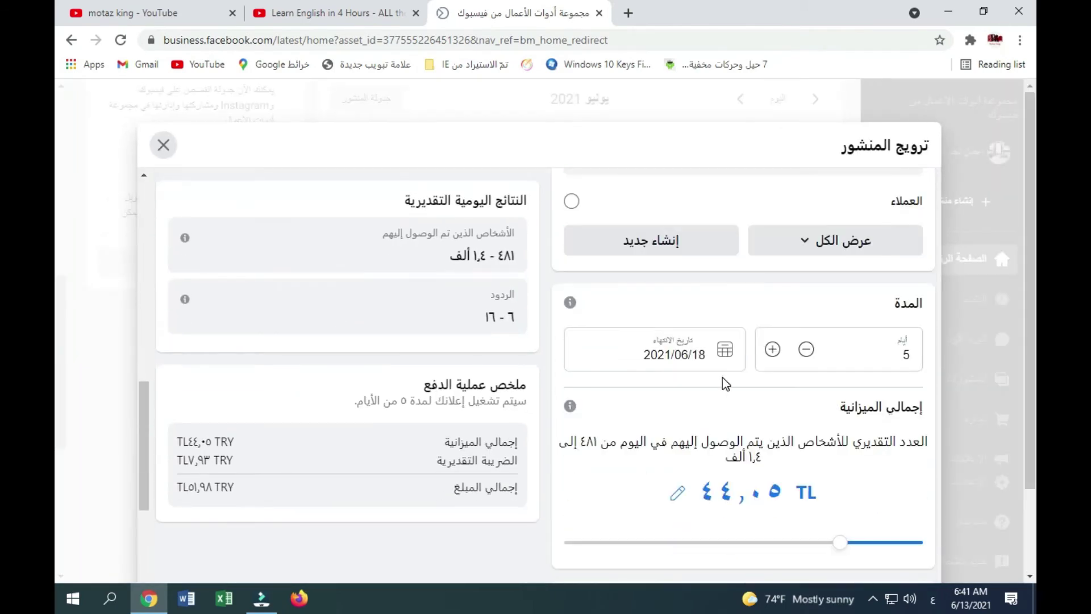
scroll(726, 384, up, 4)
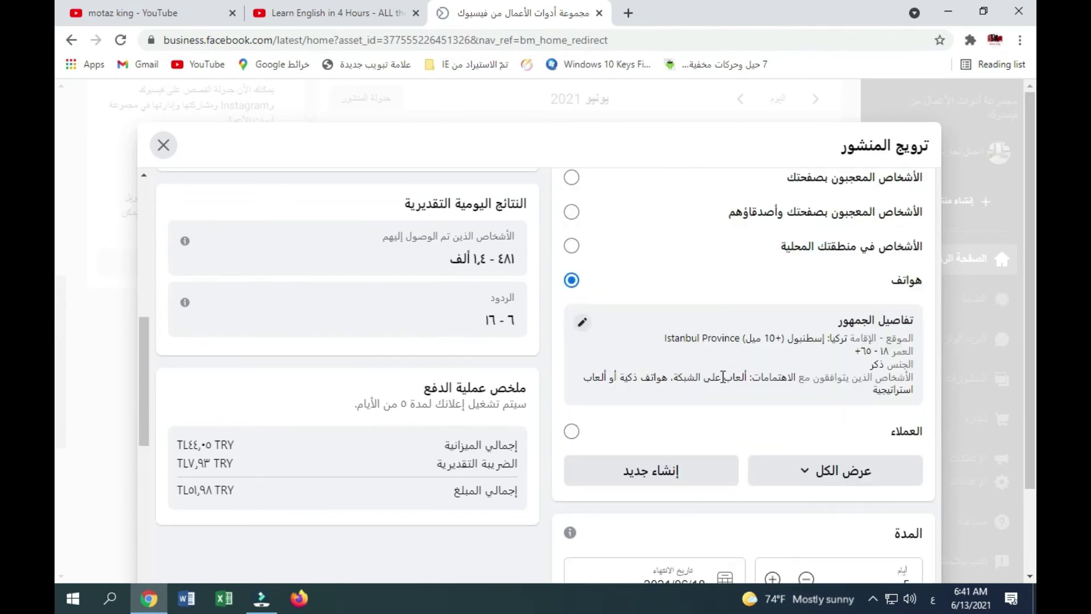
scroll(723, 377, up, 7)
scroll(725, 382, up, 2)
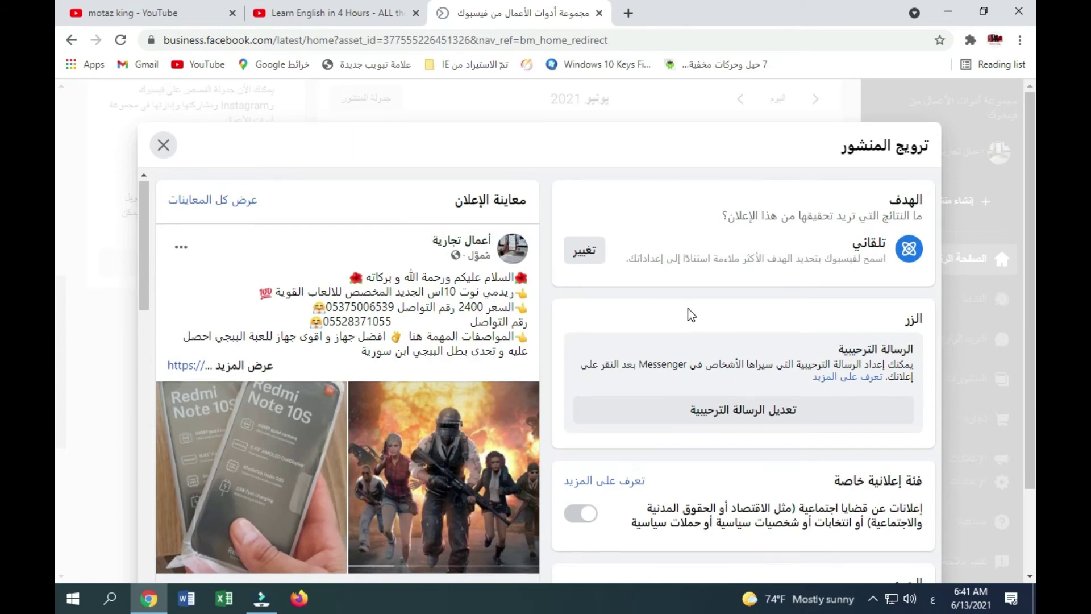
scroll(689, 314, down, 2)
scroll(691, 314, up, 2)
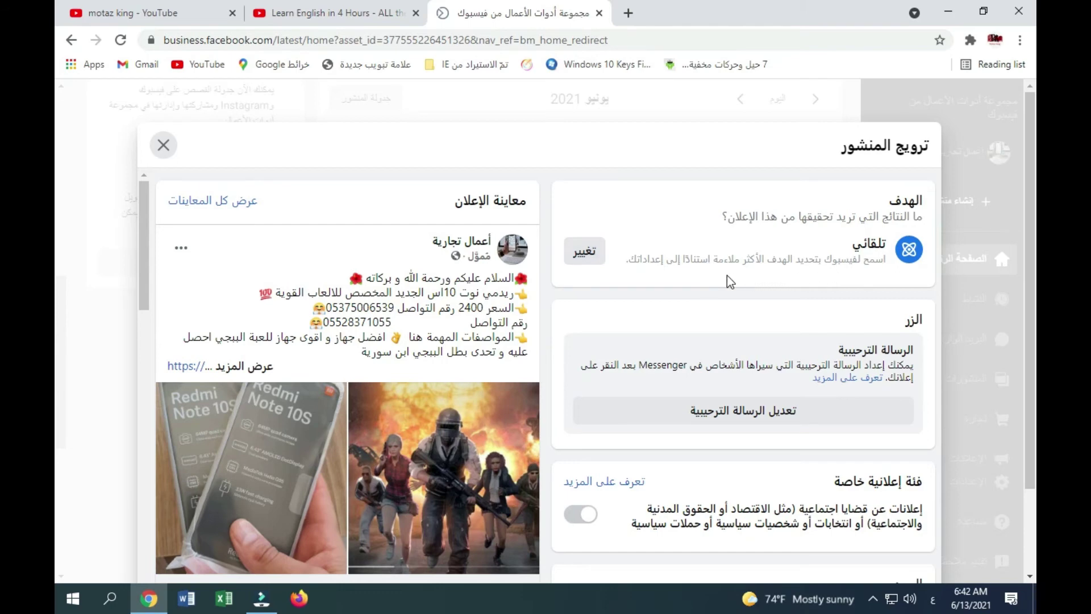
Step: Check the available promotion goals and save the goal as automatic (تلقائي)
click(586, 250)
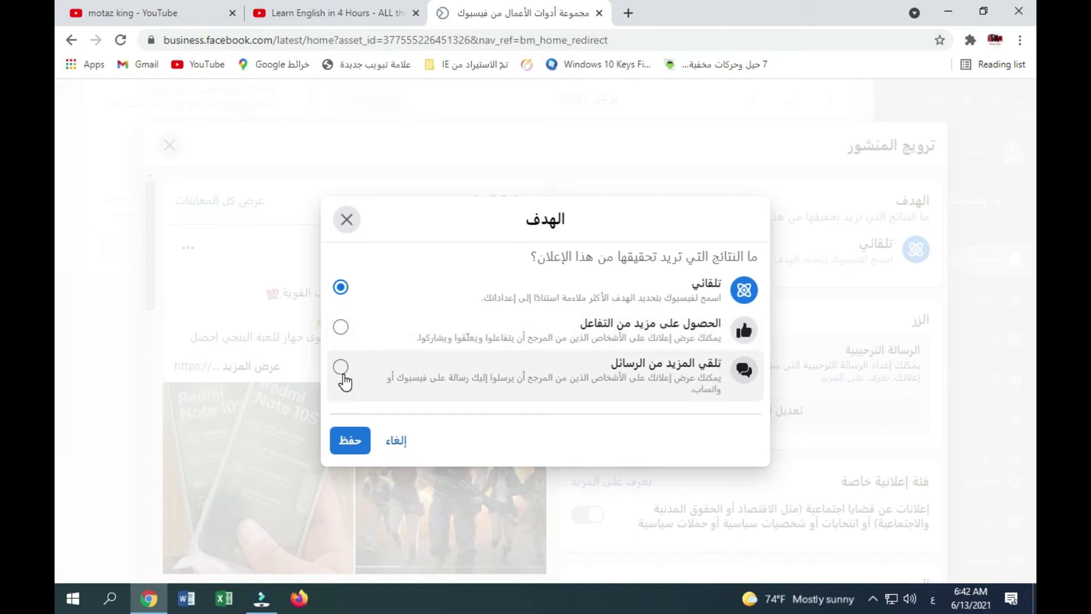
click(343, 453)
scroll(699, 375, down, 1)
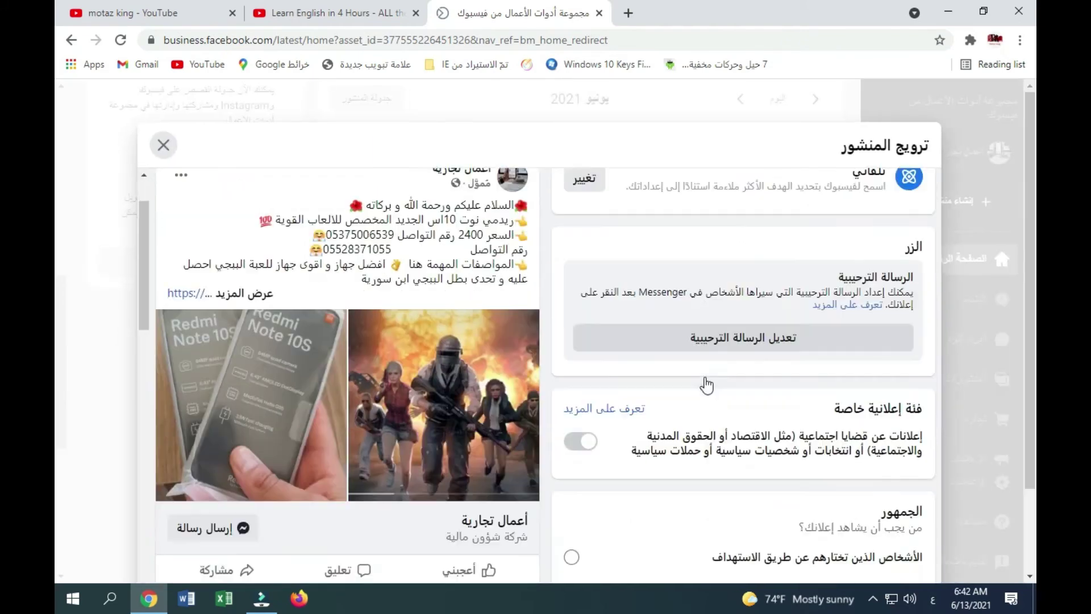
Step: Look over the goal, button and special ad category sections, then open all previews of the promoted post
scroll(706, 386, down, 2)
scroll(707, 378, down, 2)
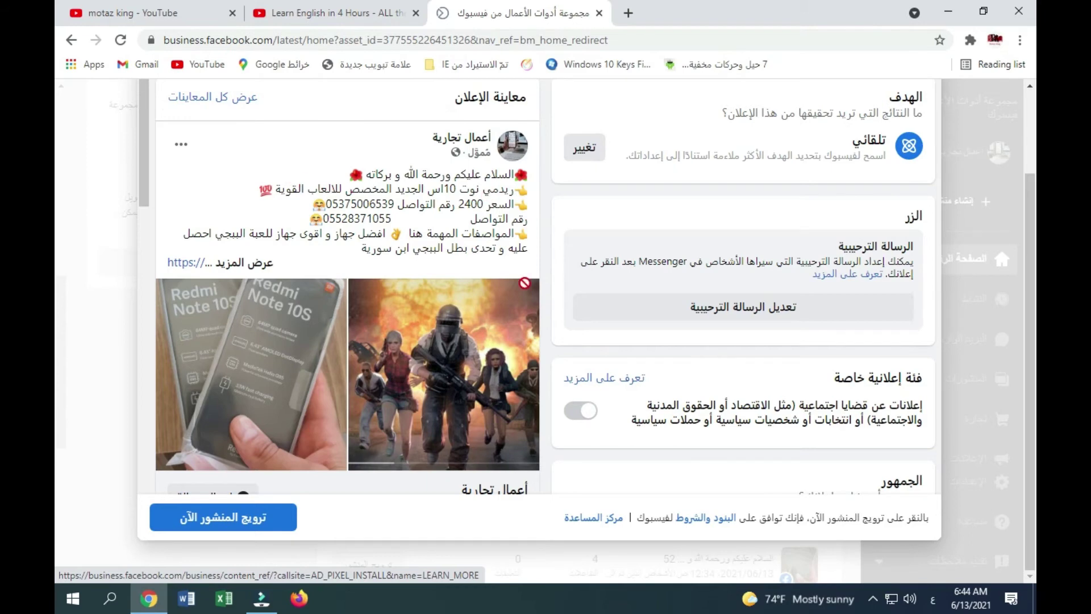
scroll(690, 364, up, 2)
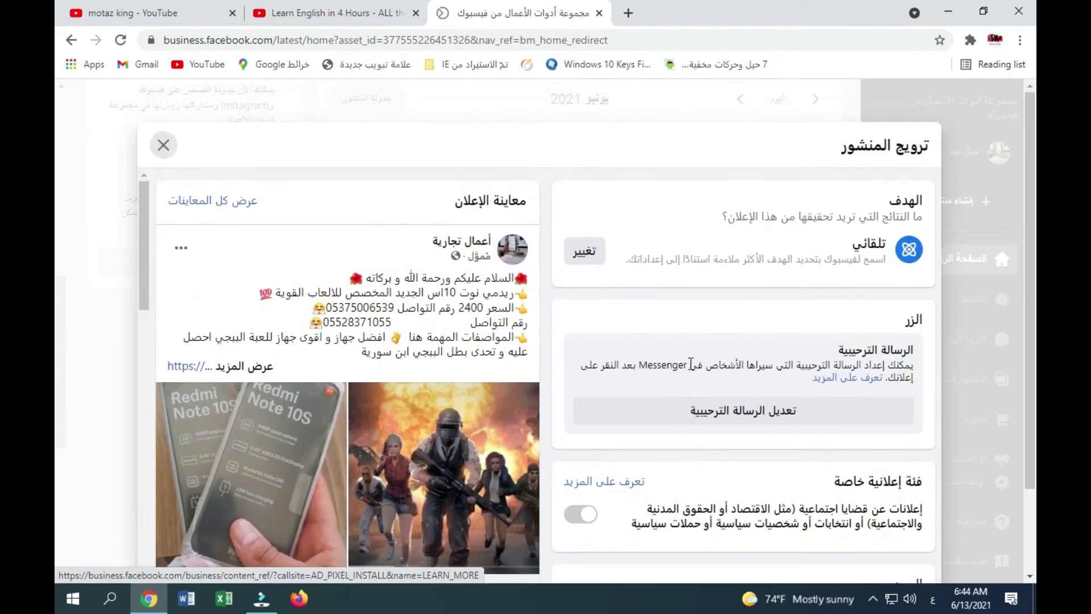
click(184, 200)
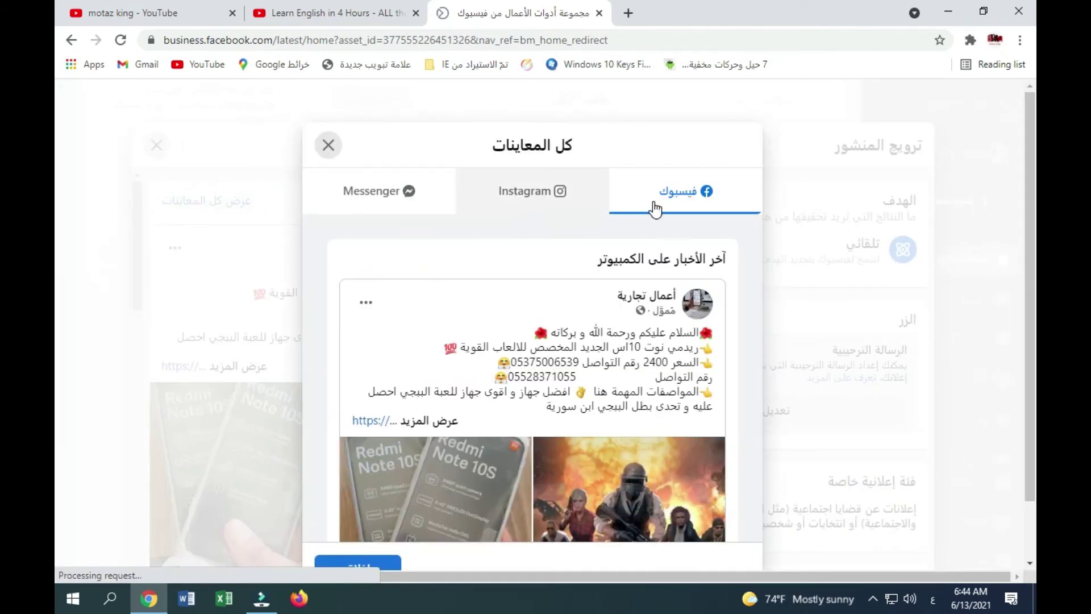
Step: View the Instagram preview of the promoted post and close the previews
click(530, 205)
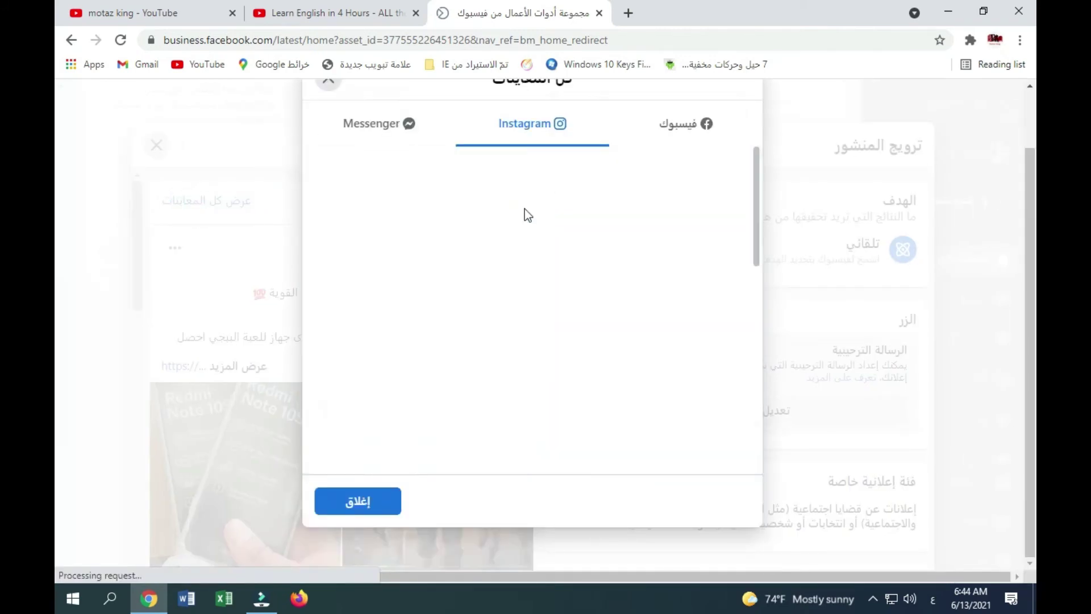
click(358, 500)
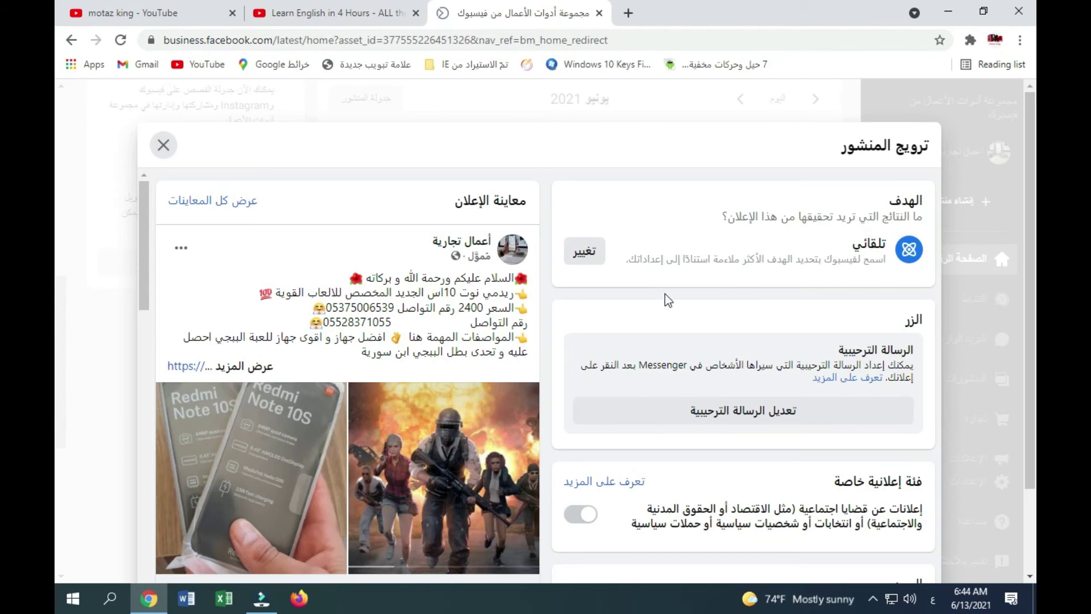
Step: Expand the promotion's placements (المواضع), try excluding Instagram, and include it again
scroll(639, 333, down, 15)
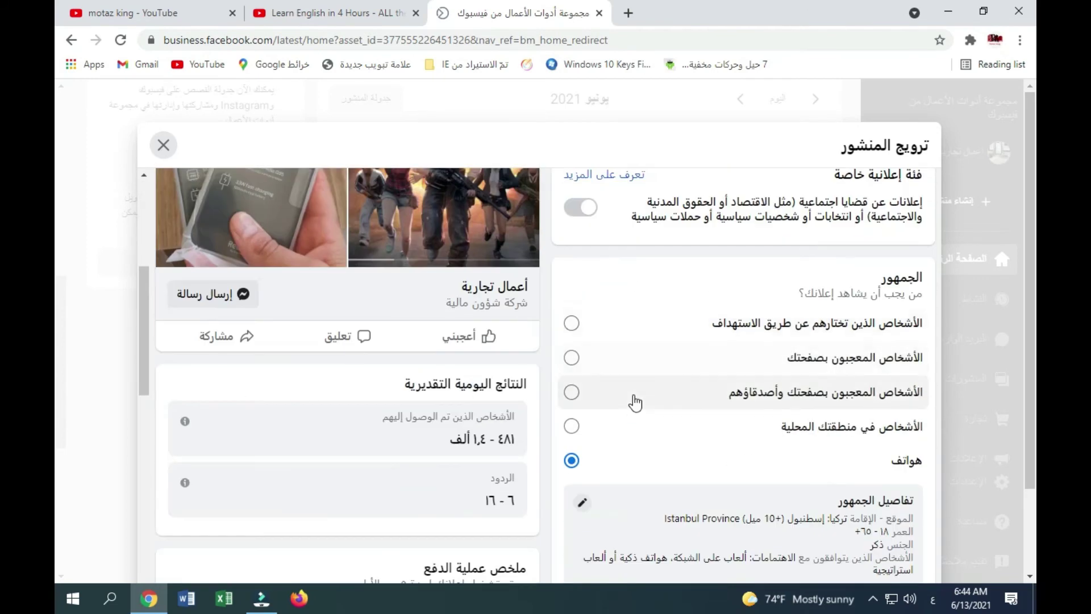
scroll(636, 402, down, 5)
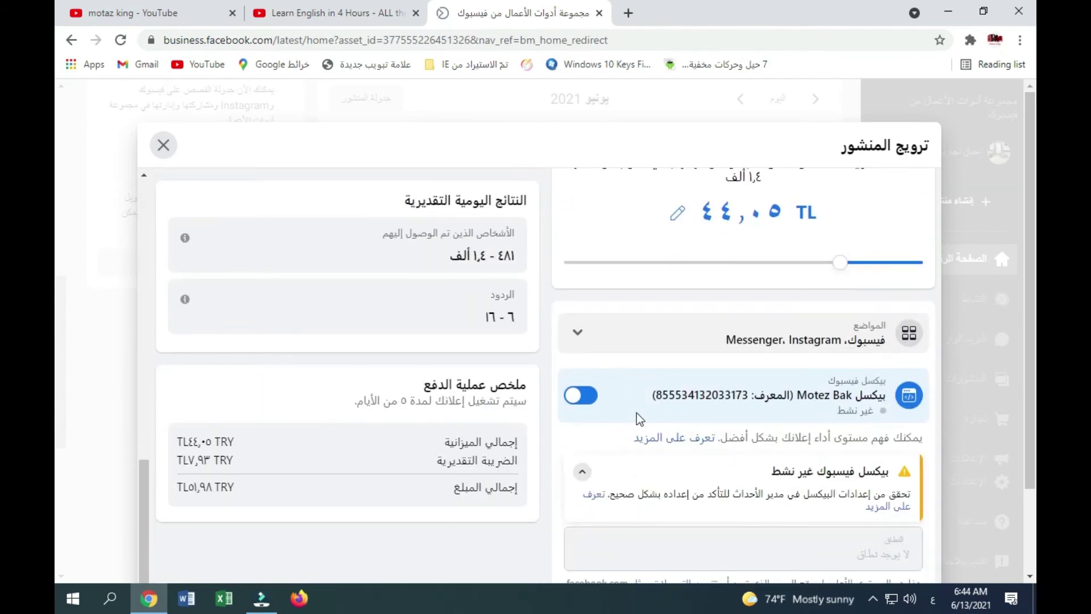
scroll(637, 413, up, 1)
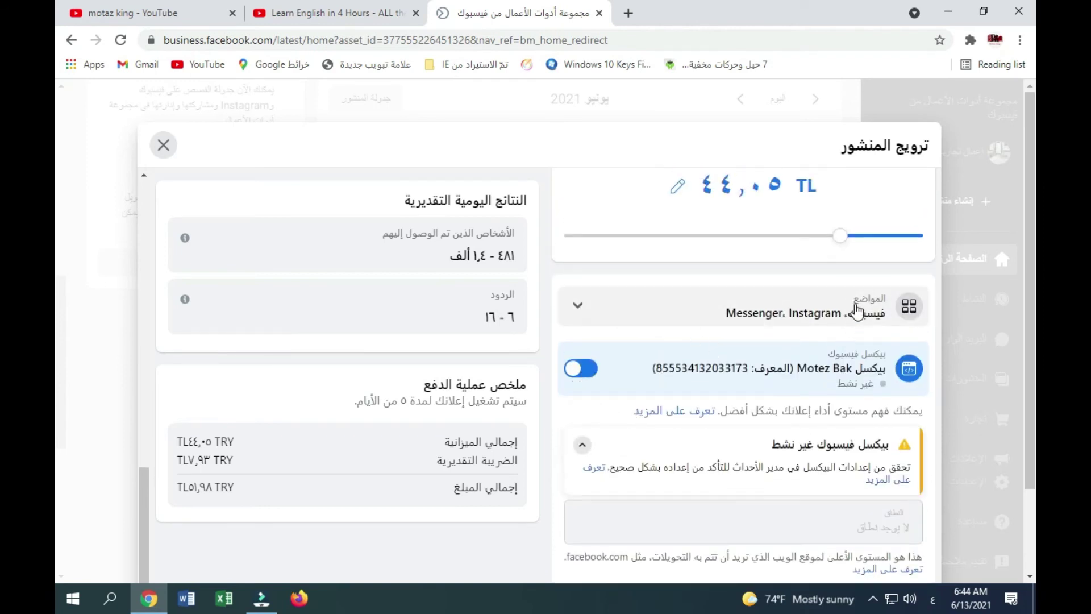
click(577, 307)
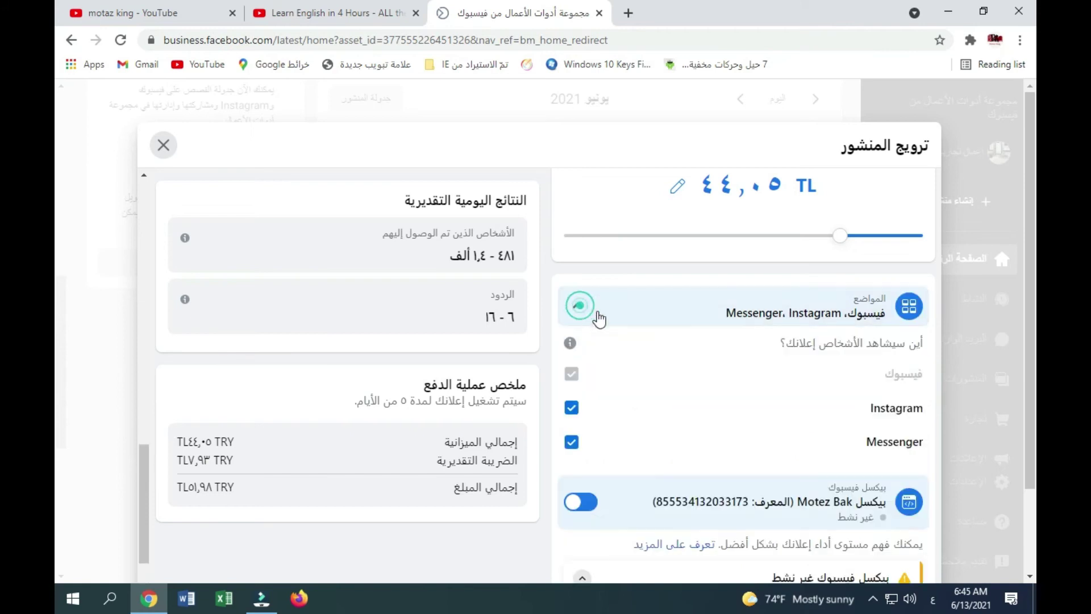
click(571, 407)
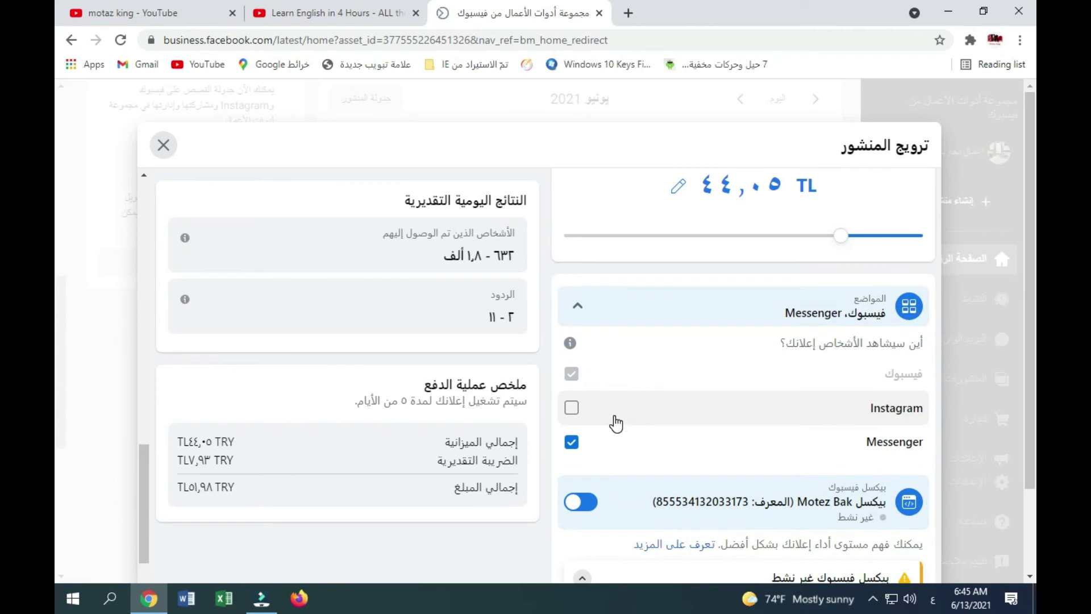
click(571, 416)
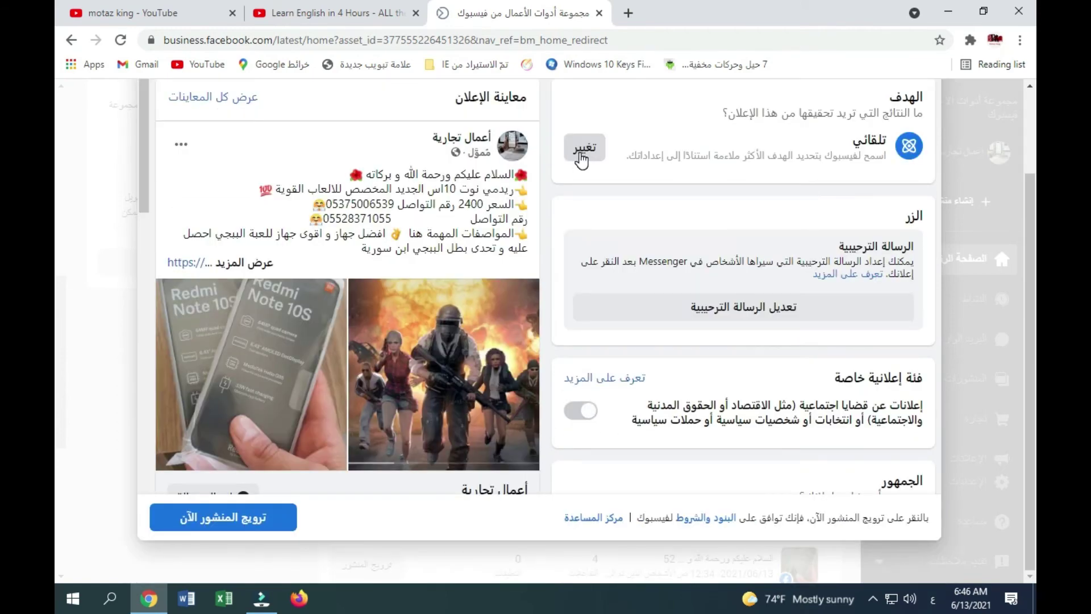
Step: Change the promotion's goal to getting more engagement (الحصول على مزيد من التفاعل) and save it
click(581, 156)
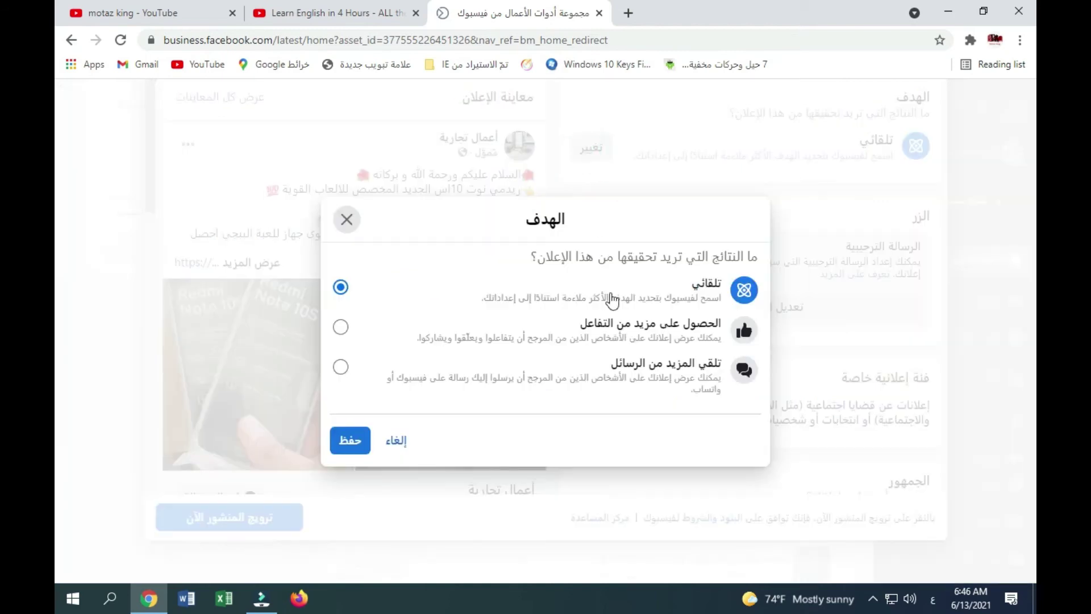
click(340, 336)
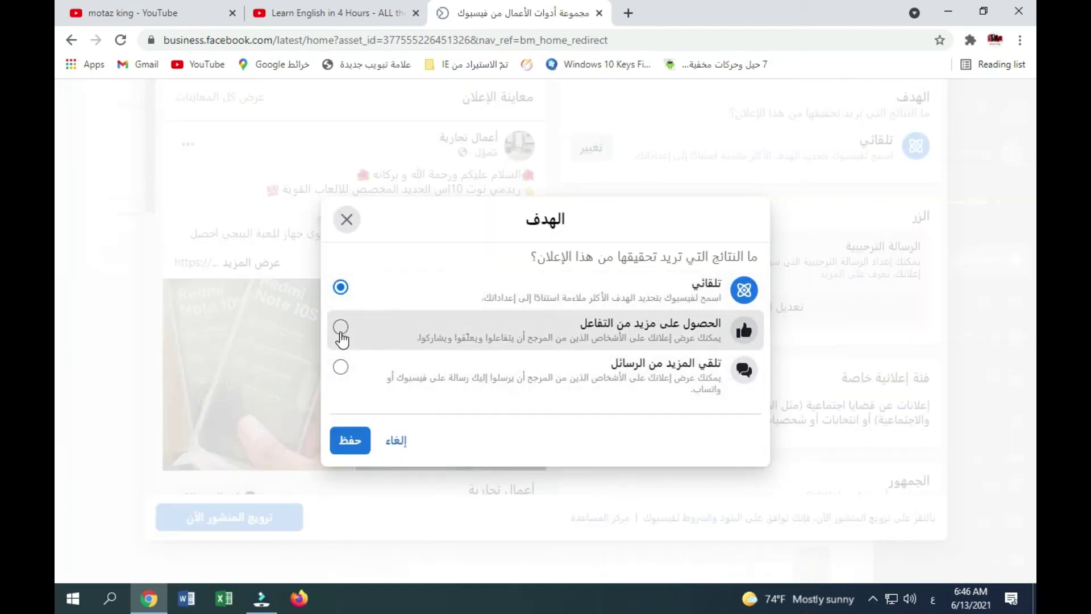
click(350, 441)
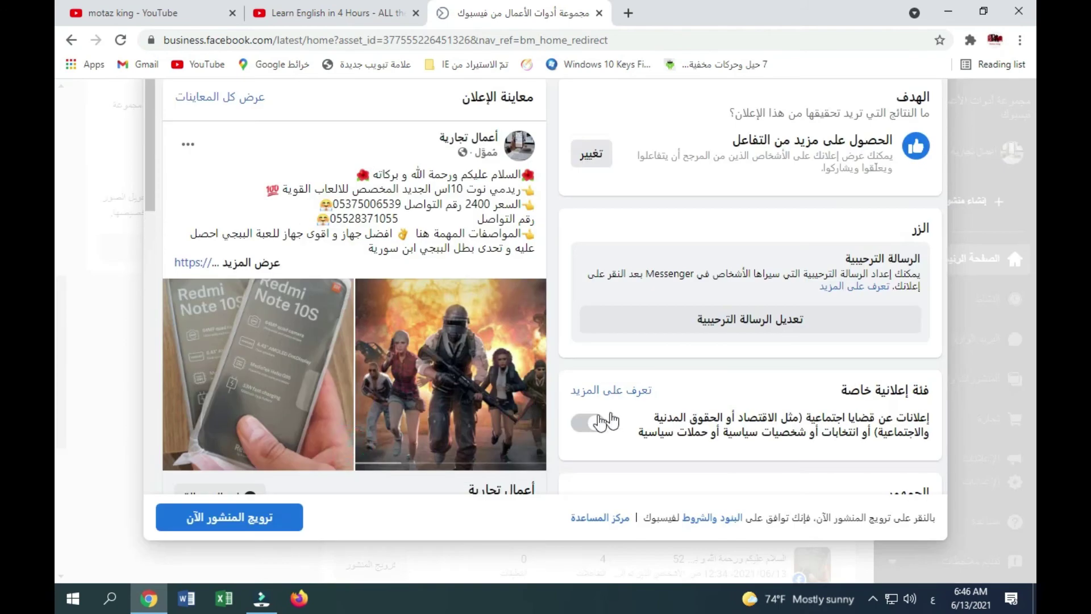
Step: Review the estimated daily results, payment summary, audience, duration, total budget and placements of the promotion
scroll(653, 410, down, 9)
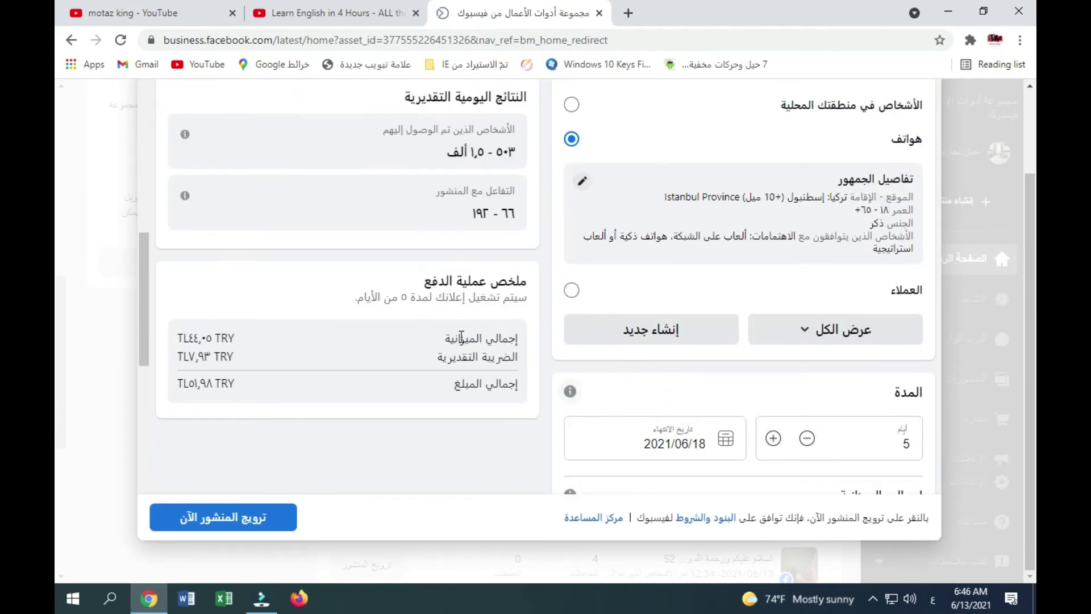
scroll(527, 348, up, 3)
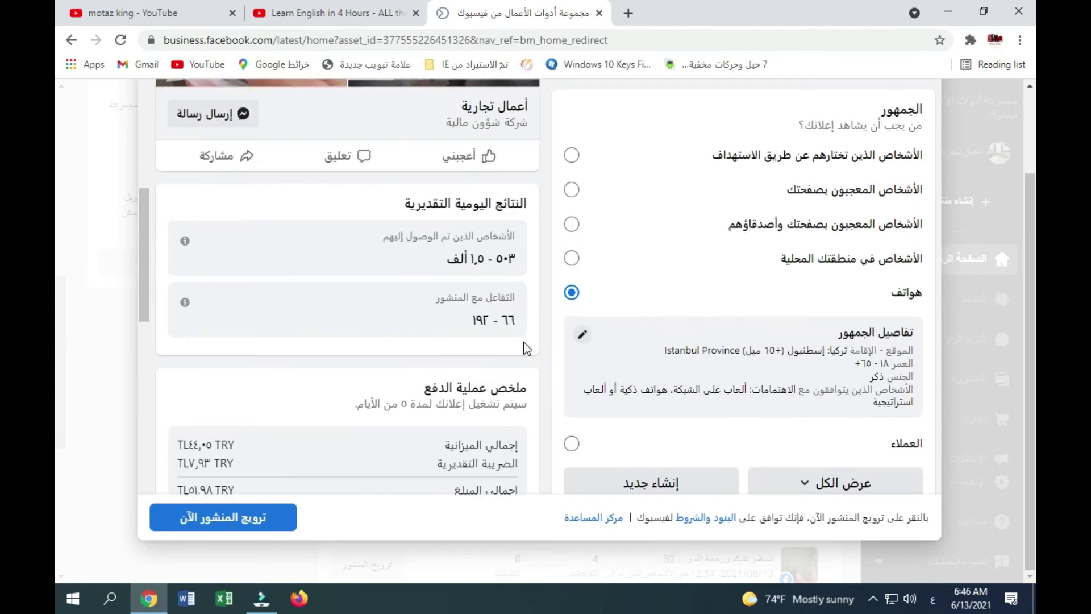
scroll(514, 348, down, 4)
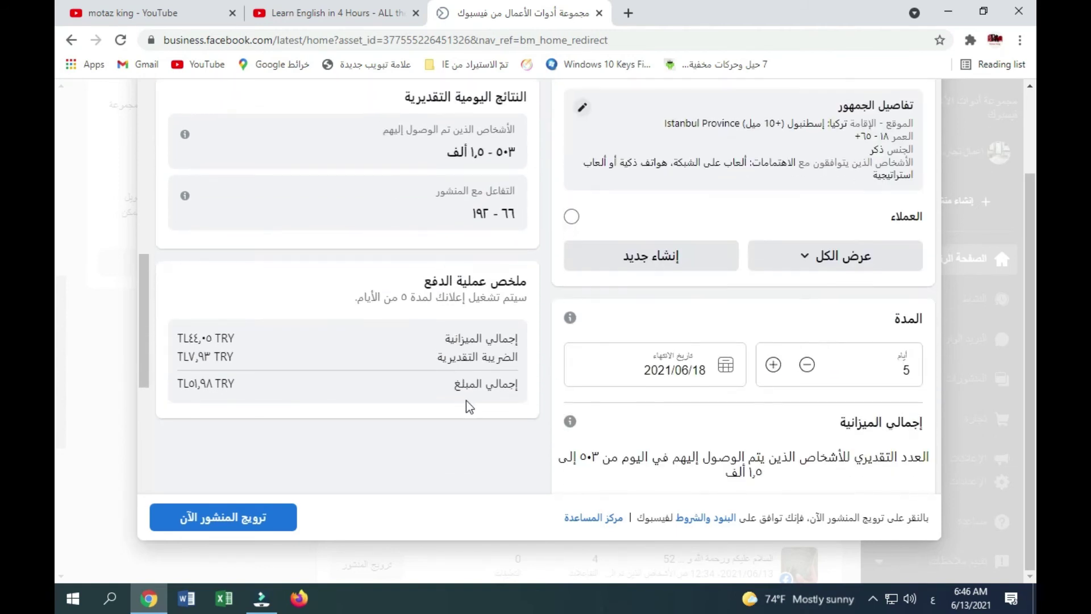
scroll(487, 411, down, 2)
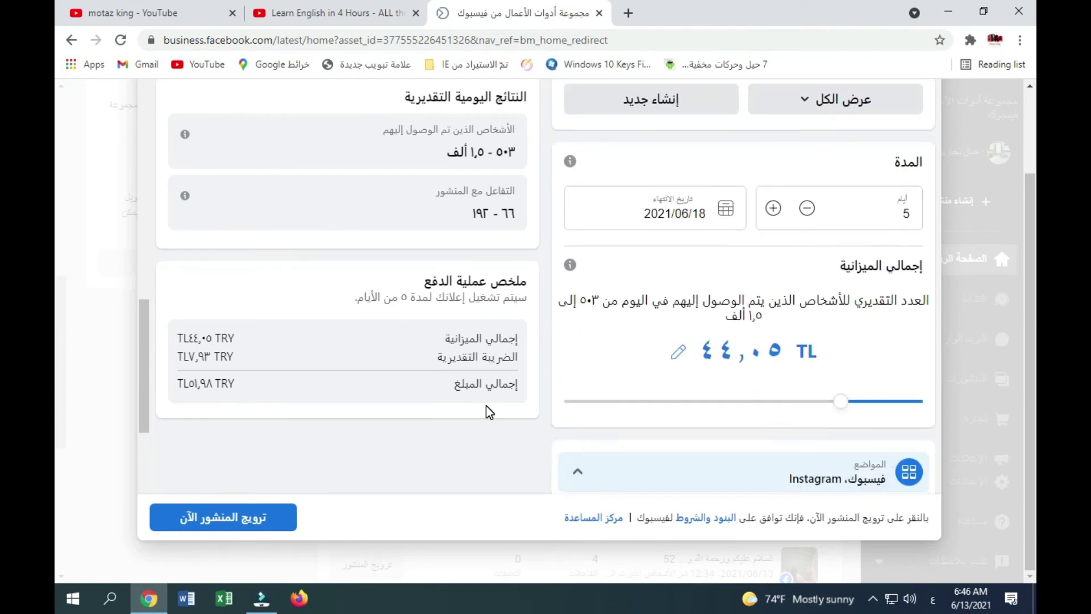
scroll(494, 412, down, 4)
scroll(496, 407, down, 2)
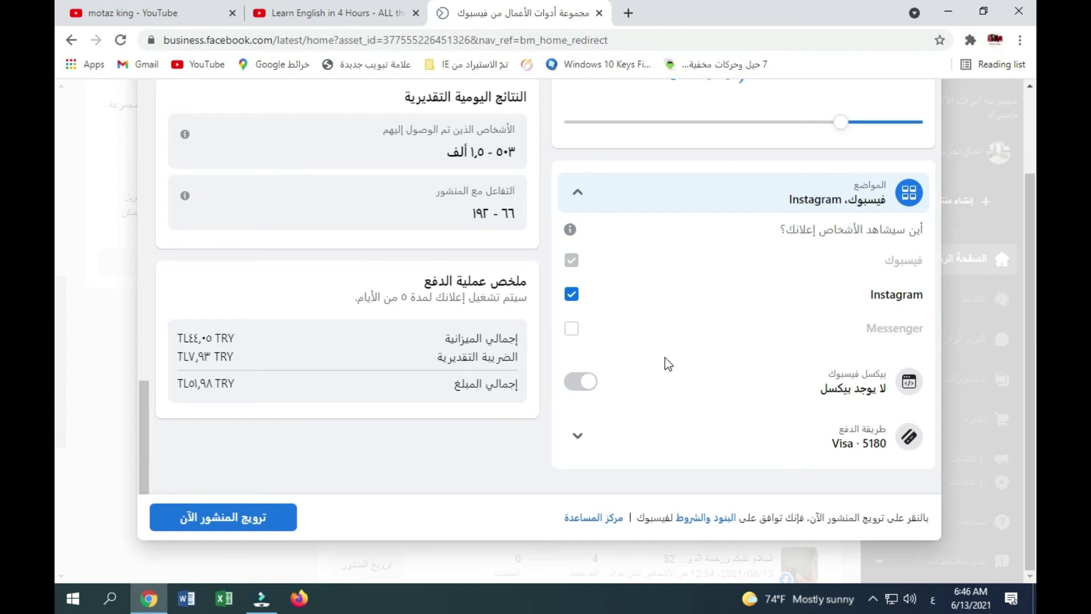
Step: Try to exclude Facebook and Instagram from the promotion's placements
scroll(603, 322, up, 1)
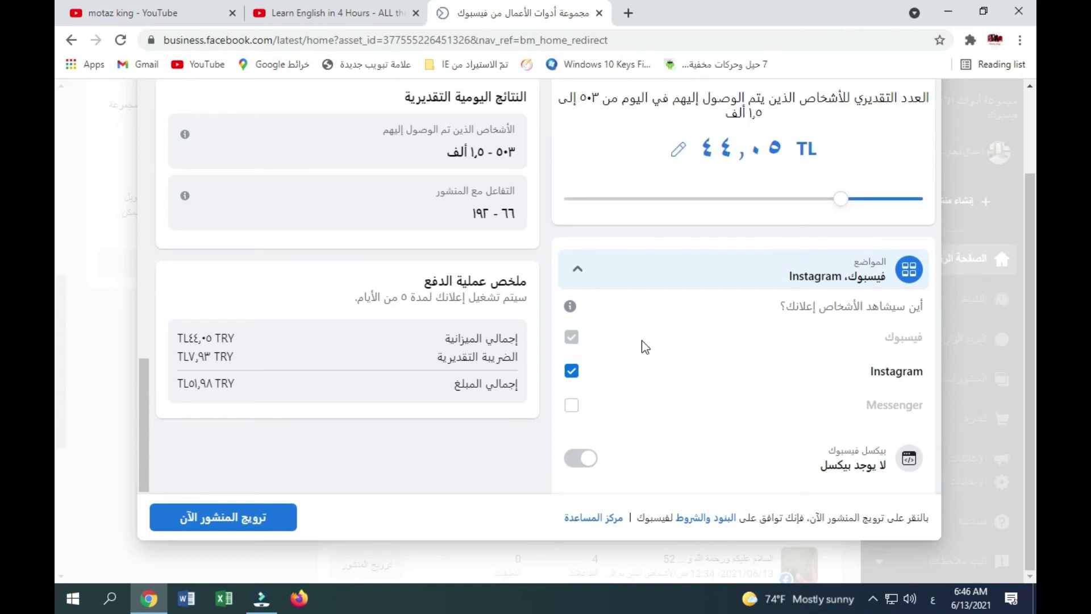
click(570, 340)
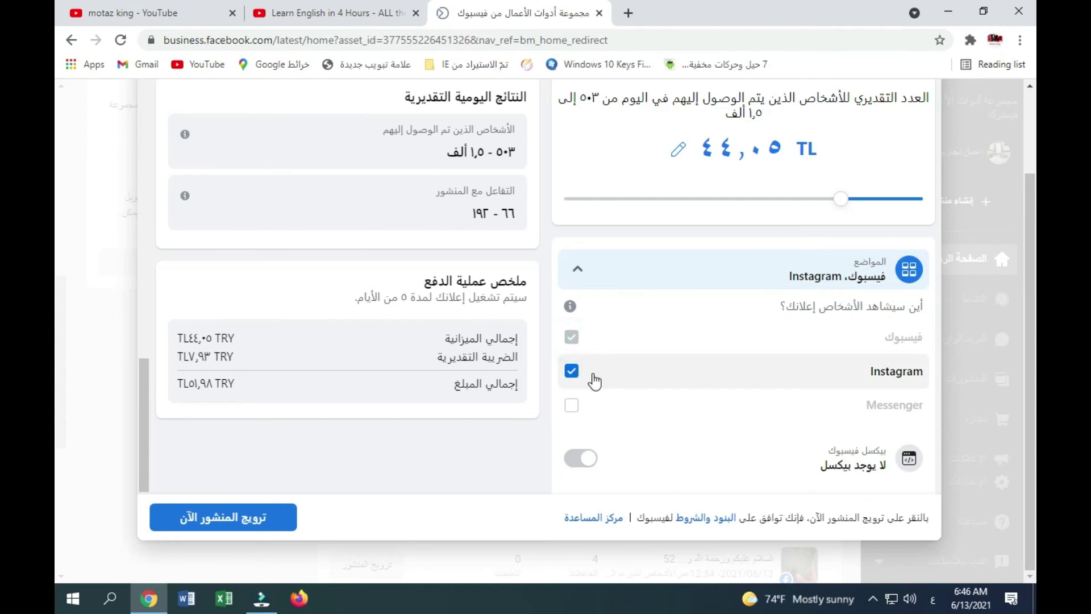
click(569, 373)
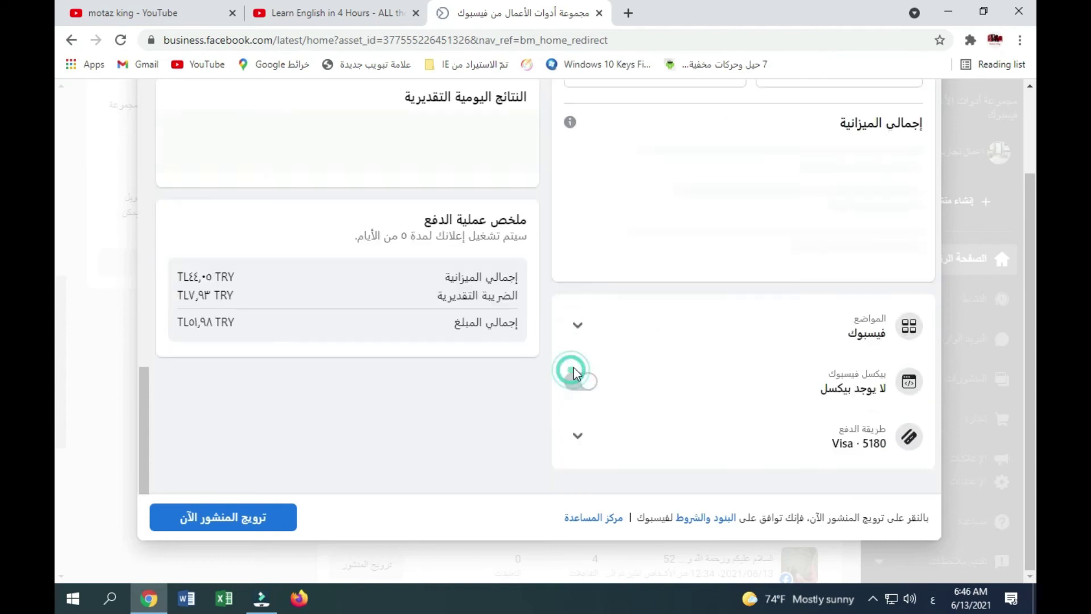
Step: Expand the payment method details and recheck the promotion's settings from the goal down to the payment section
scroll(623, 370, down, 2)
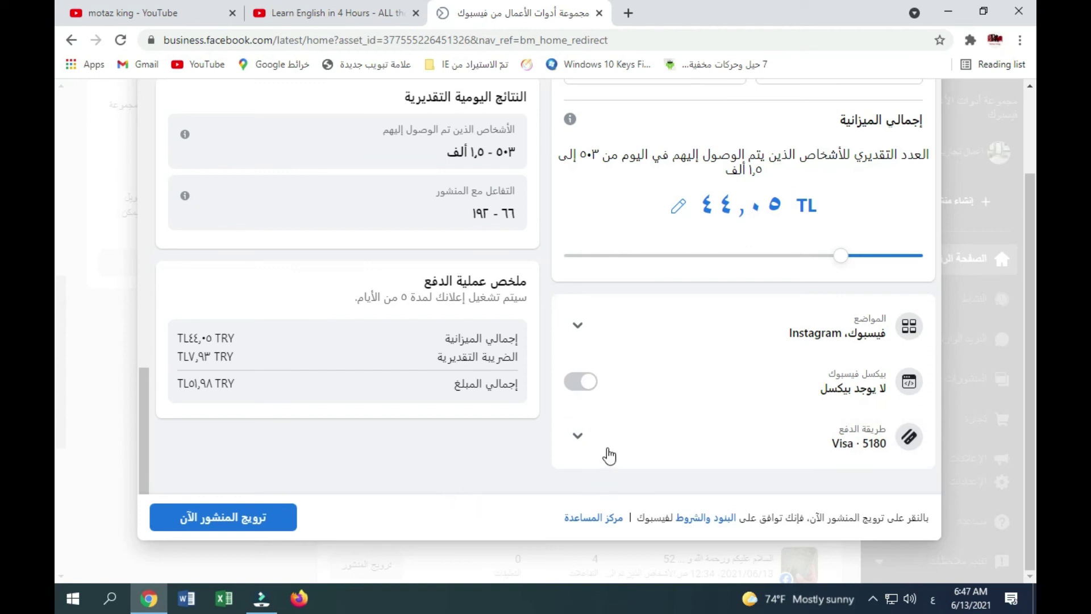
click(580, 436)
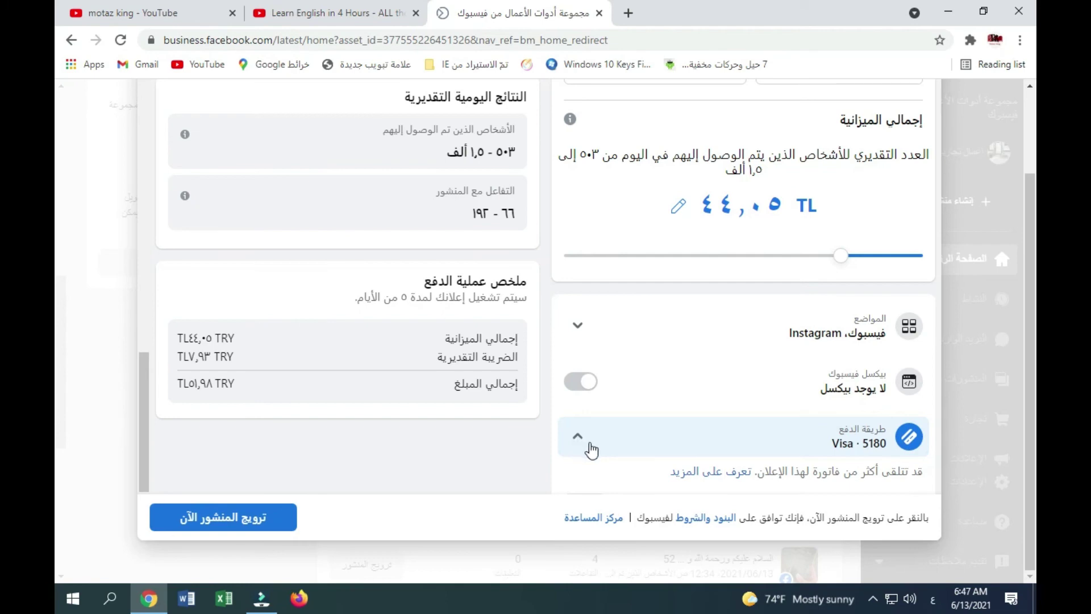
scroll(508, 446, up, 4)
scroll(507, 446, up, 3)
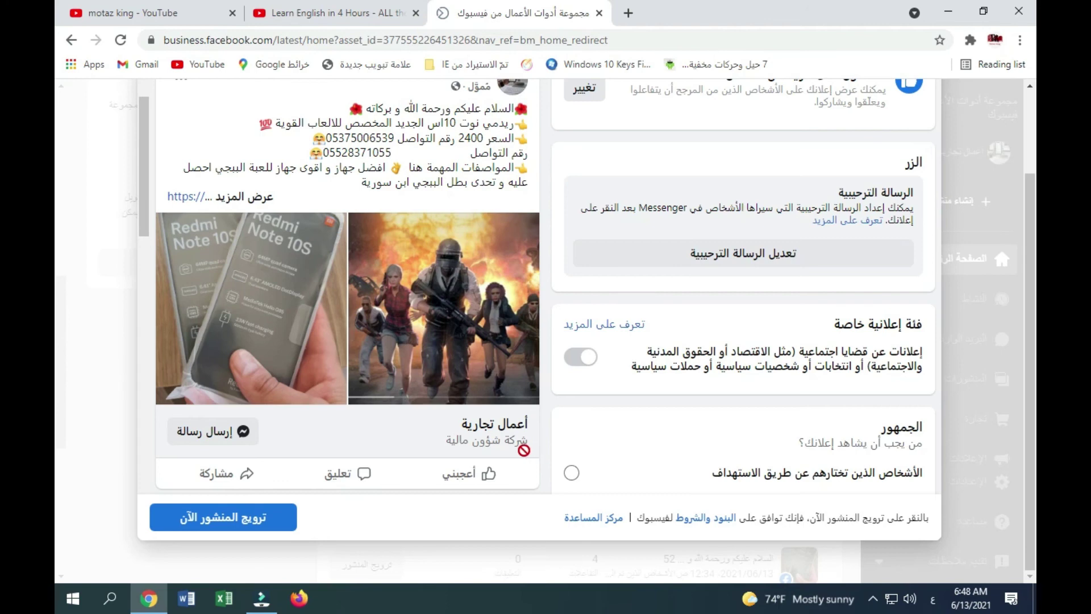
scroll(564, 454, down, 5)
scroll(352, 427, down, 10)
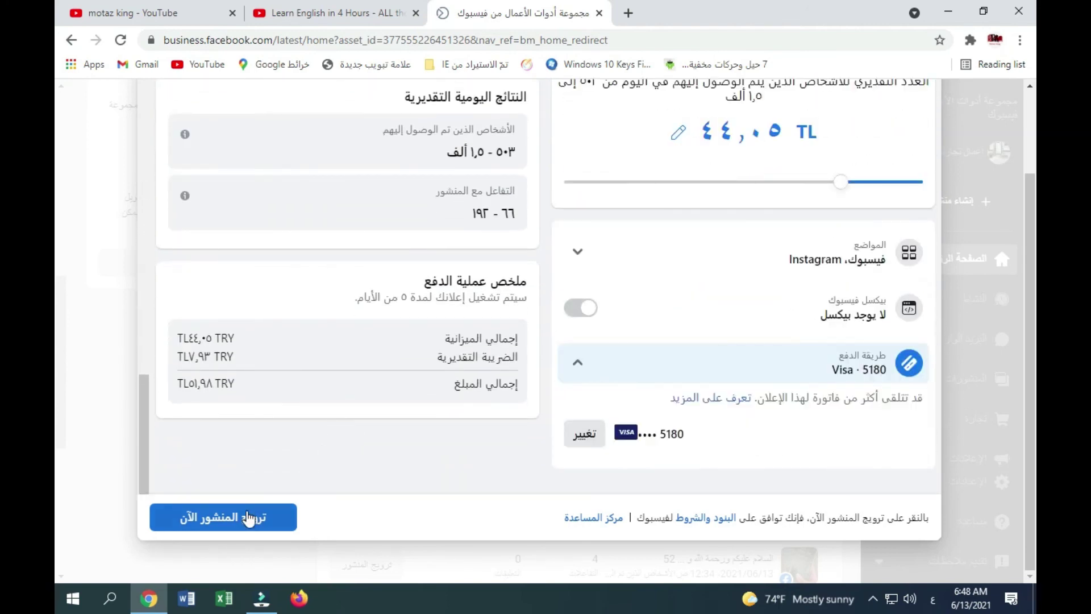
Step: Submit the post promotion and go to the Ad Center (مركز الإعلانات)
click(250, 520)
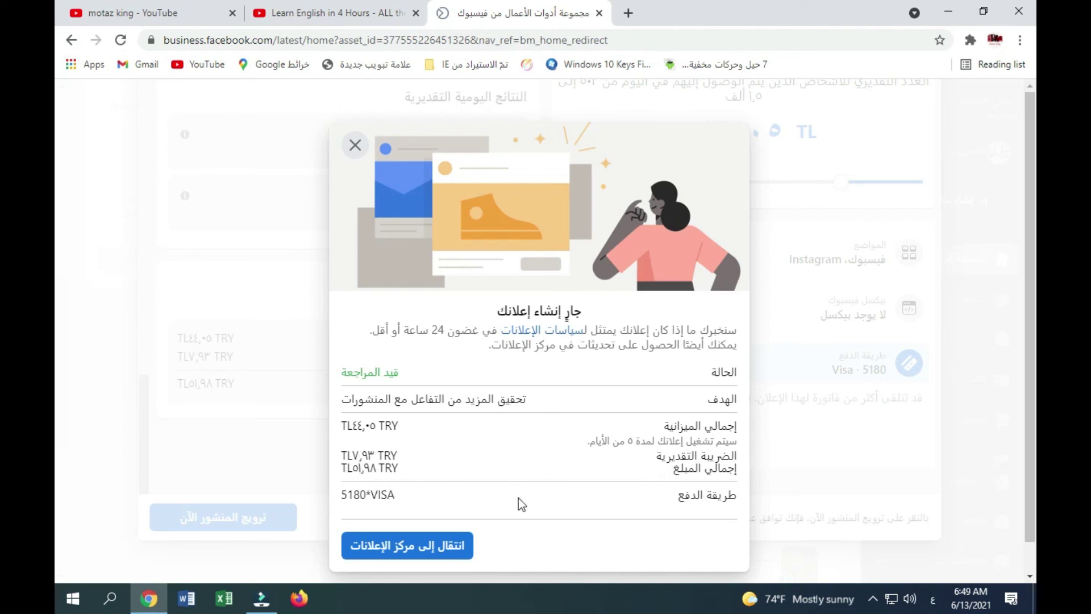
click(392, 546)
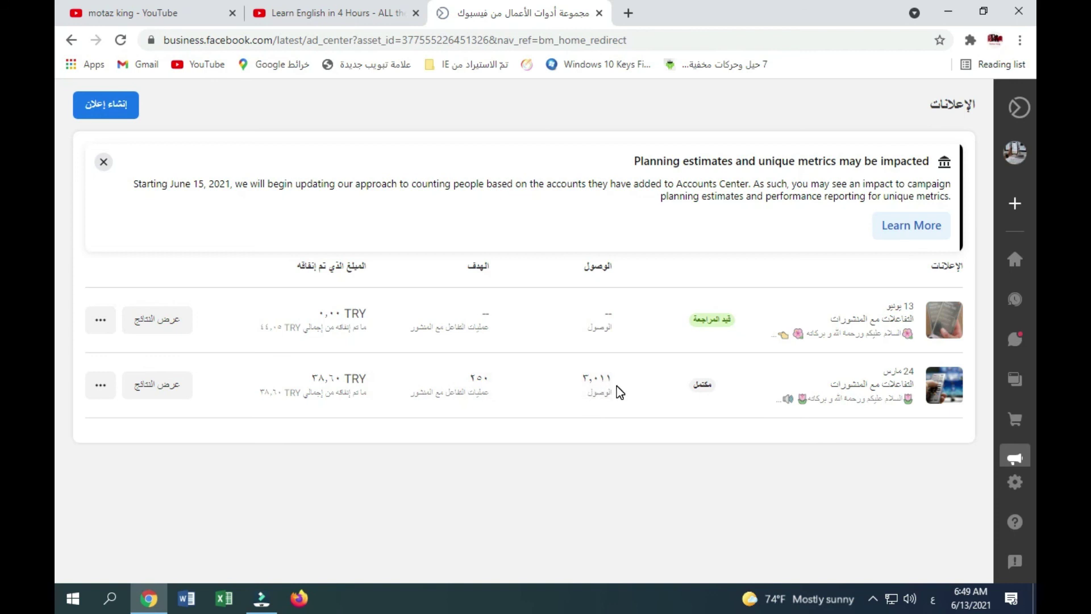
Step: Examine the performance, audience, details and amount spent of the completed 24 March ad, and go back to the previous page
click(145, 388)
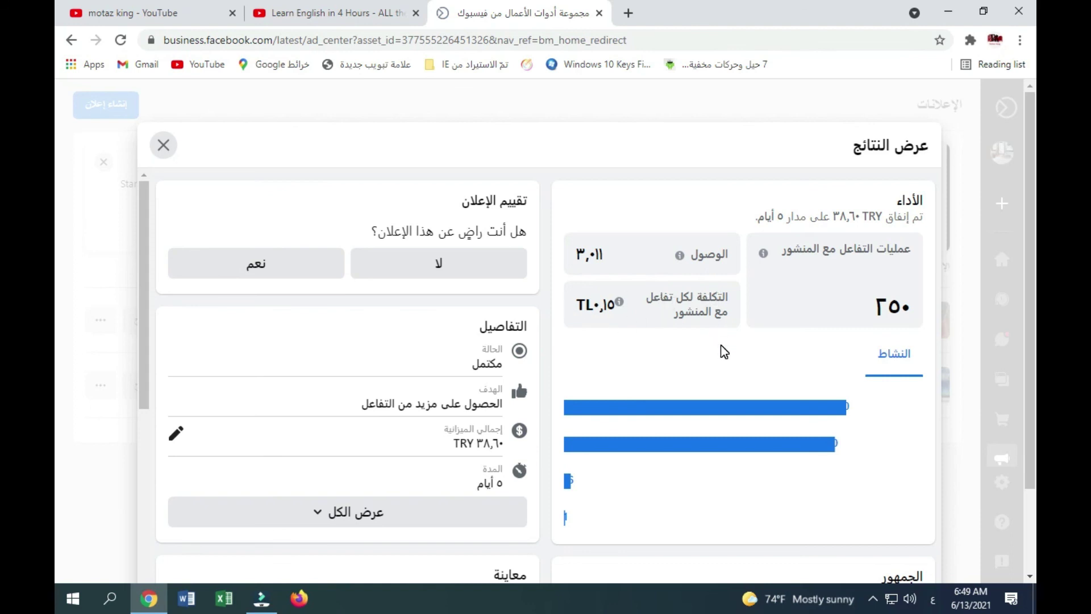
scroll(724, 351, down, 5)
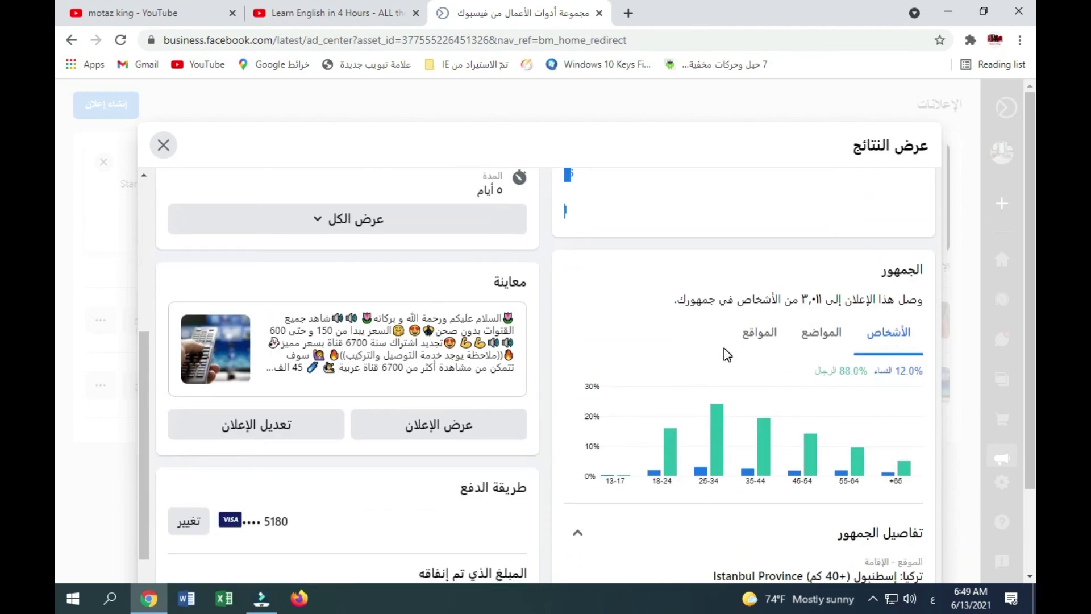
scroll(724, 352, down, 2)
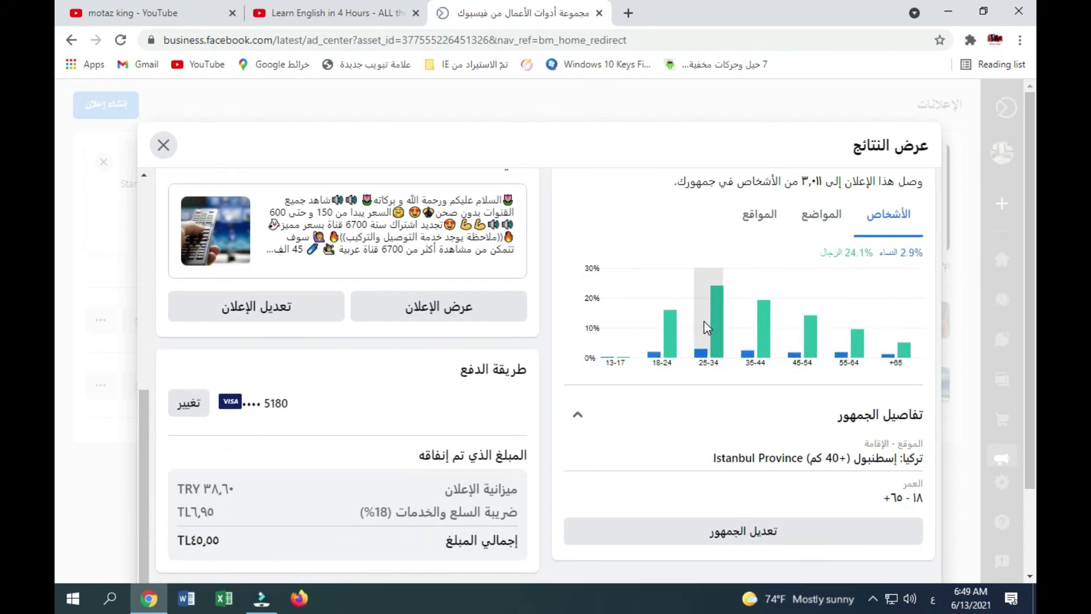
scroll(272, 467, down, 3)
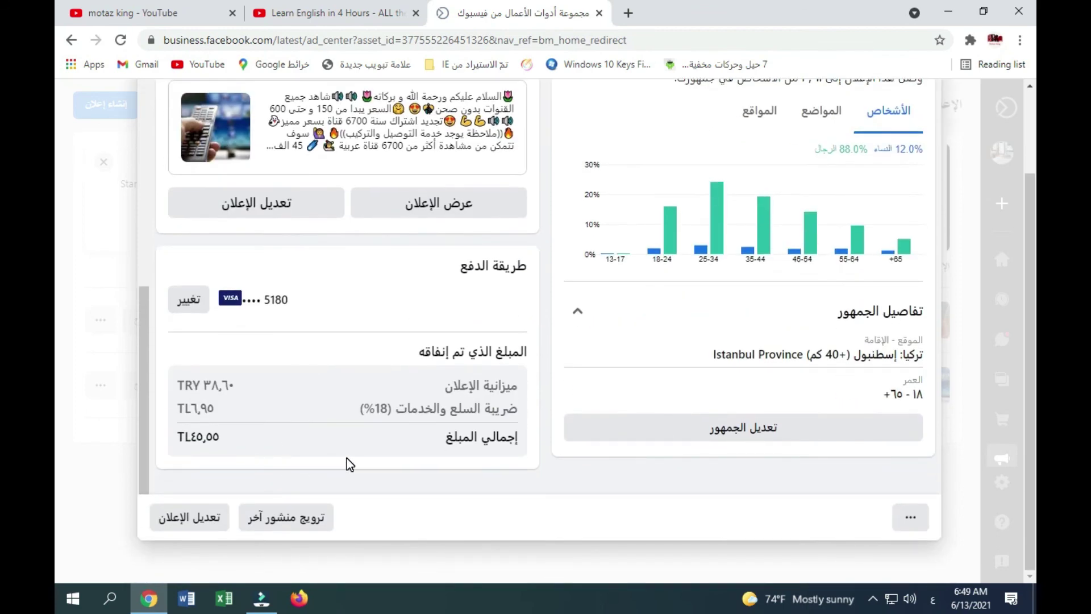
scroll(346, 458, up, 3)
scroll(350, 463, up, 4)
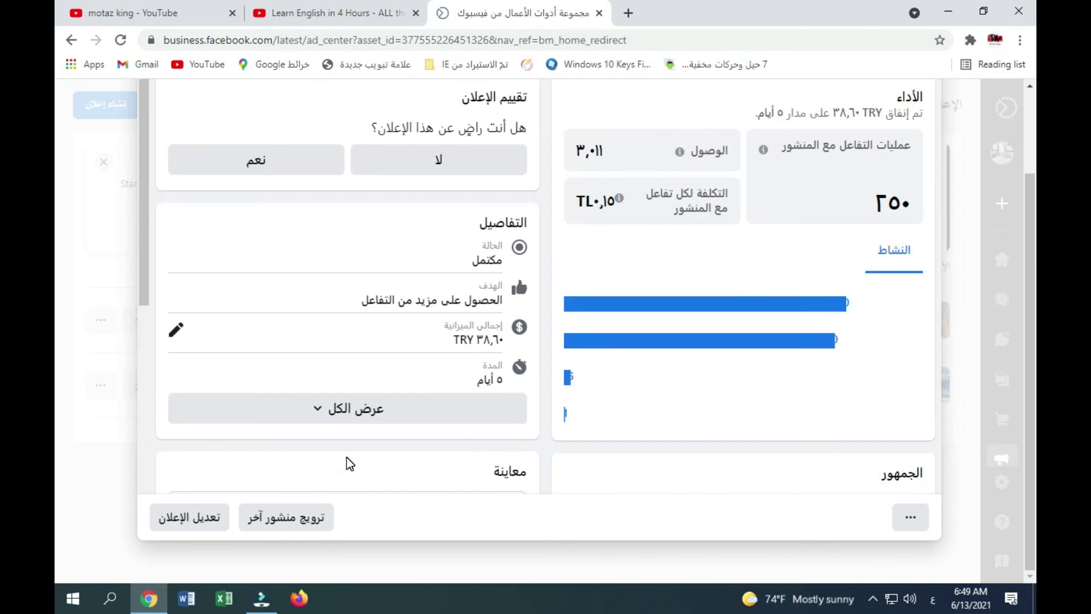
scroll(171, 233, down, 3)
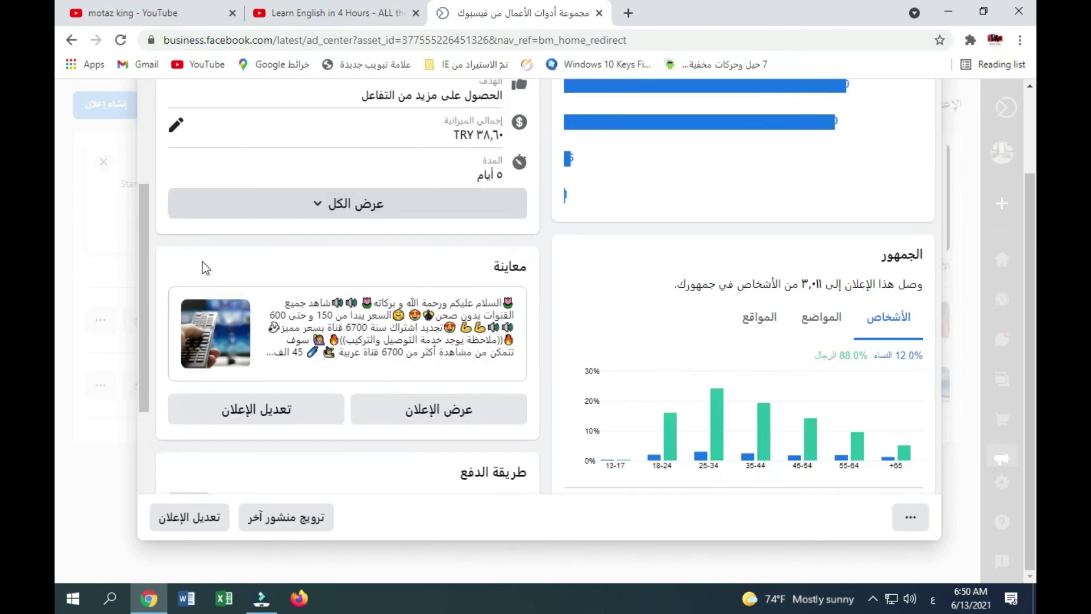
scroll(205, 267, up, 3)
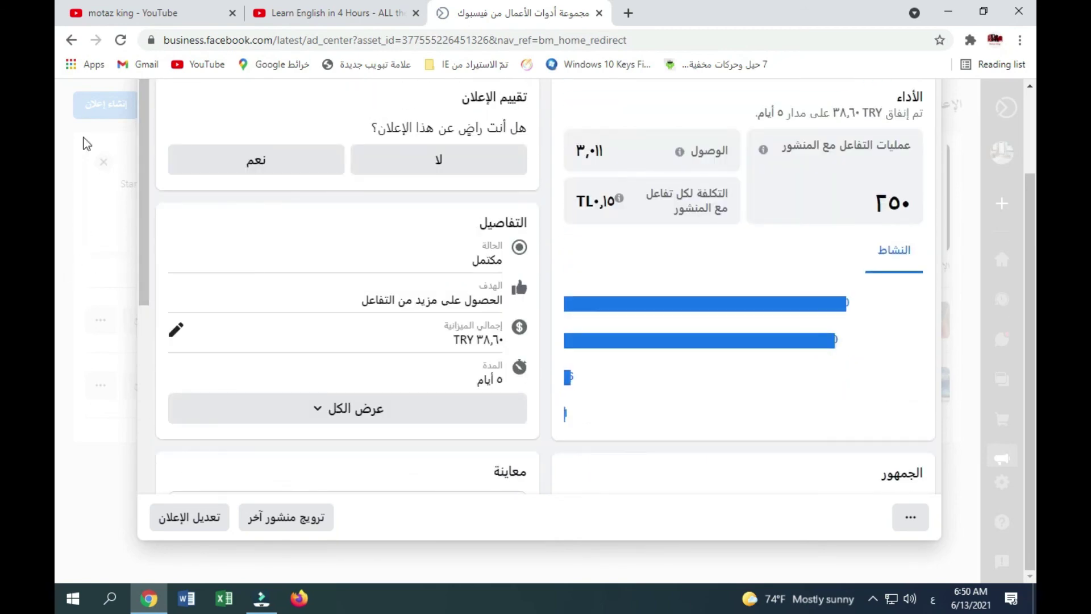
click(68, 40)
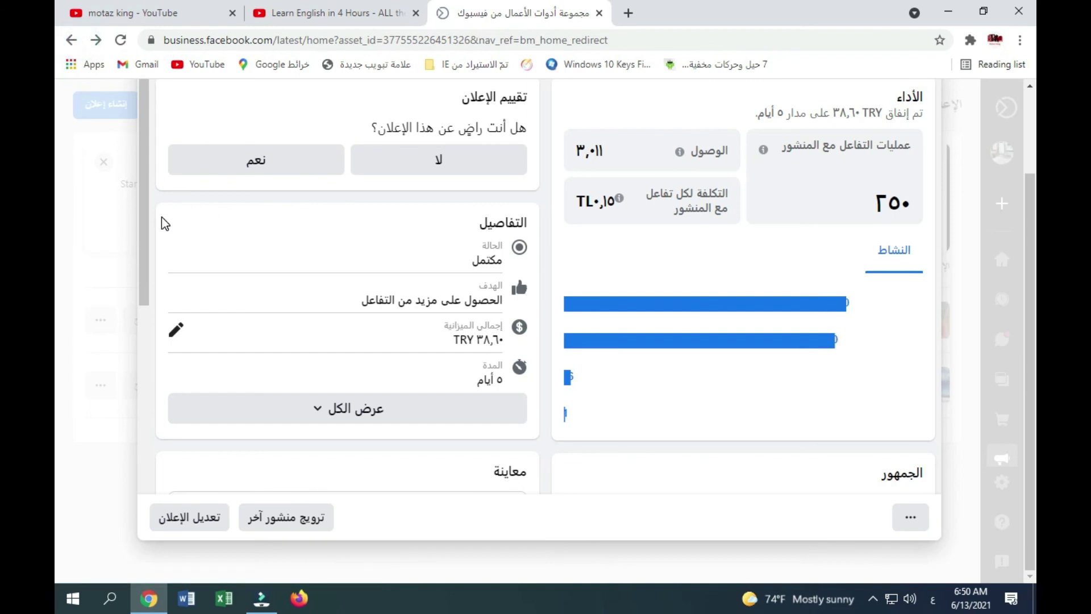